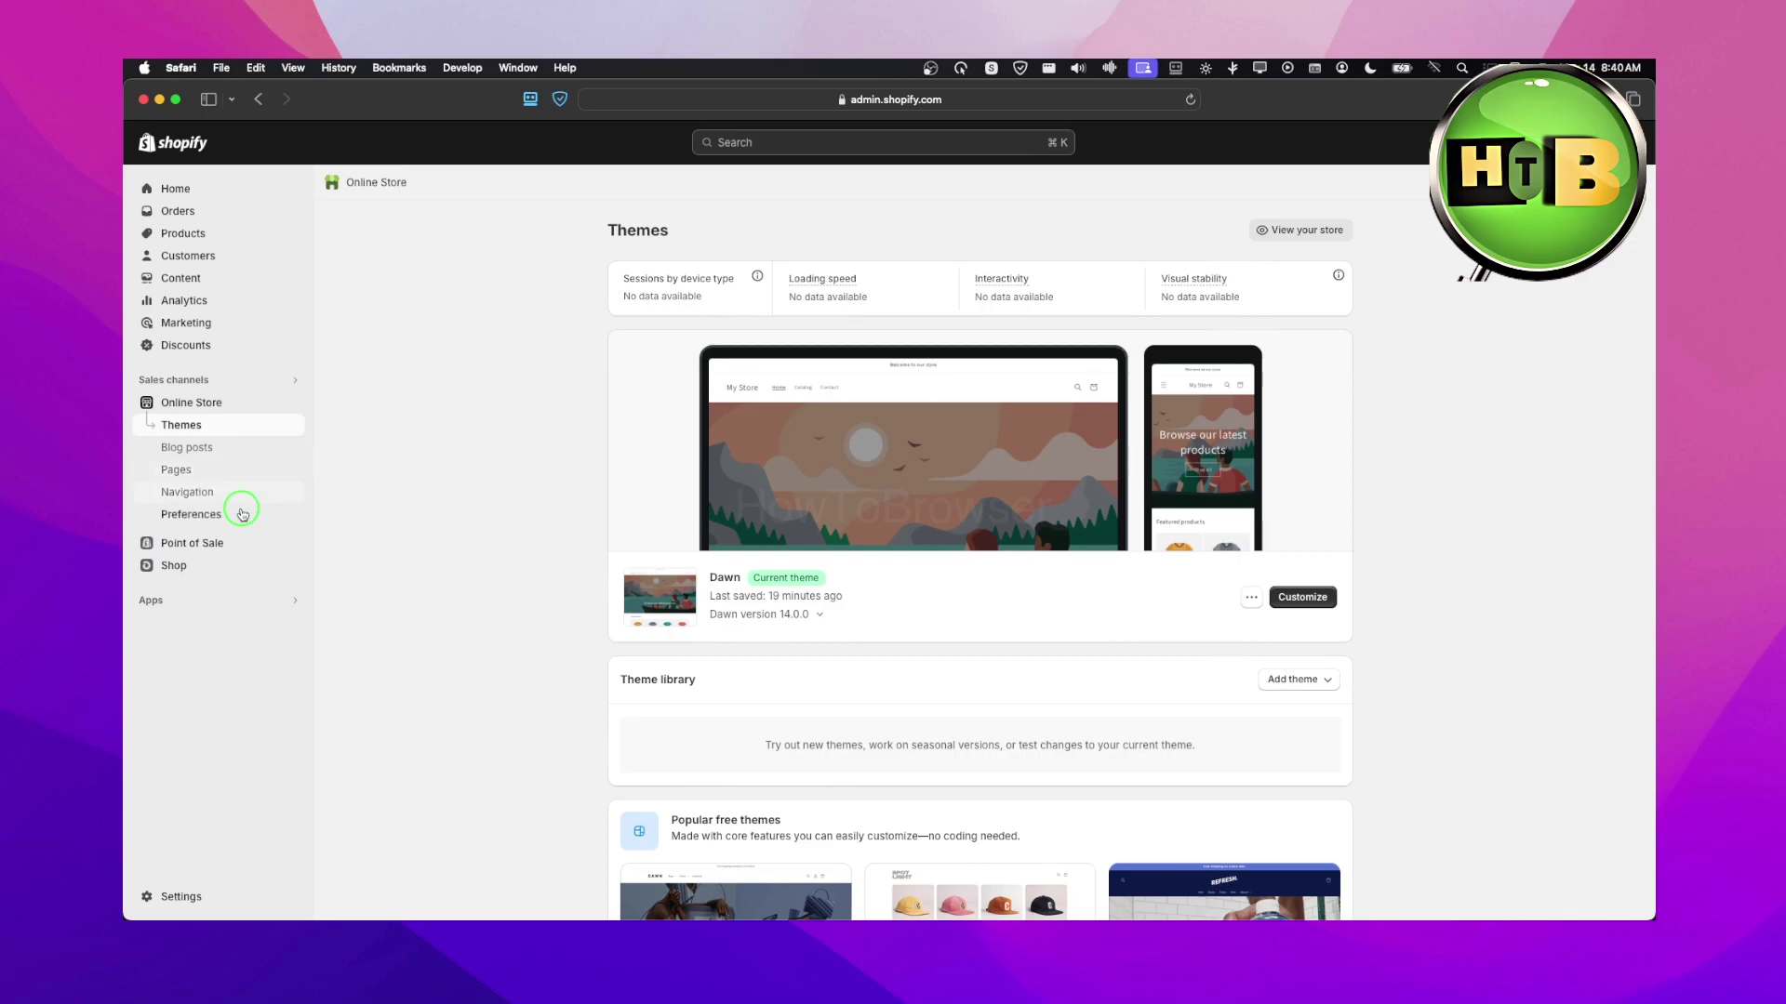
Open Shopify admin Settings from the Themes page.
{"action": "left_click", "coordinate": [158, 896]}
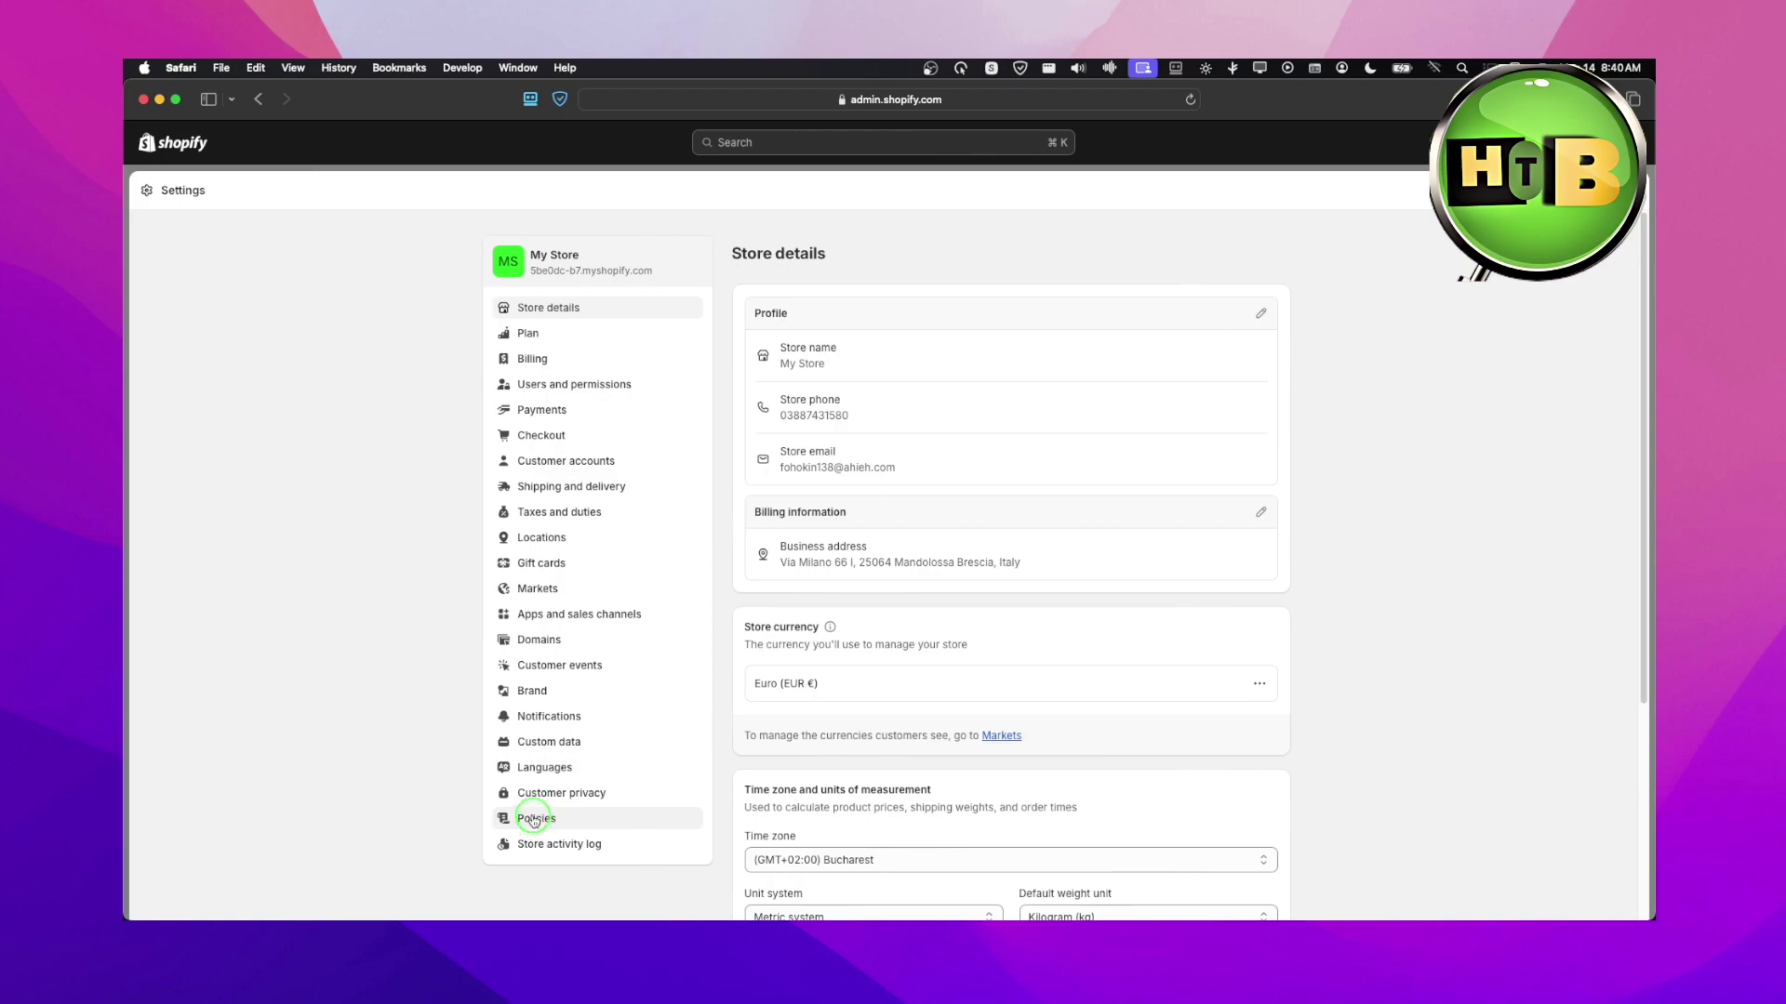
{"action": "left_click", "coordinate": [534, 821]}
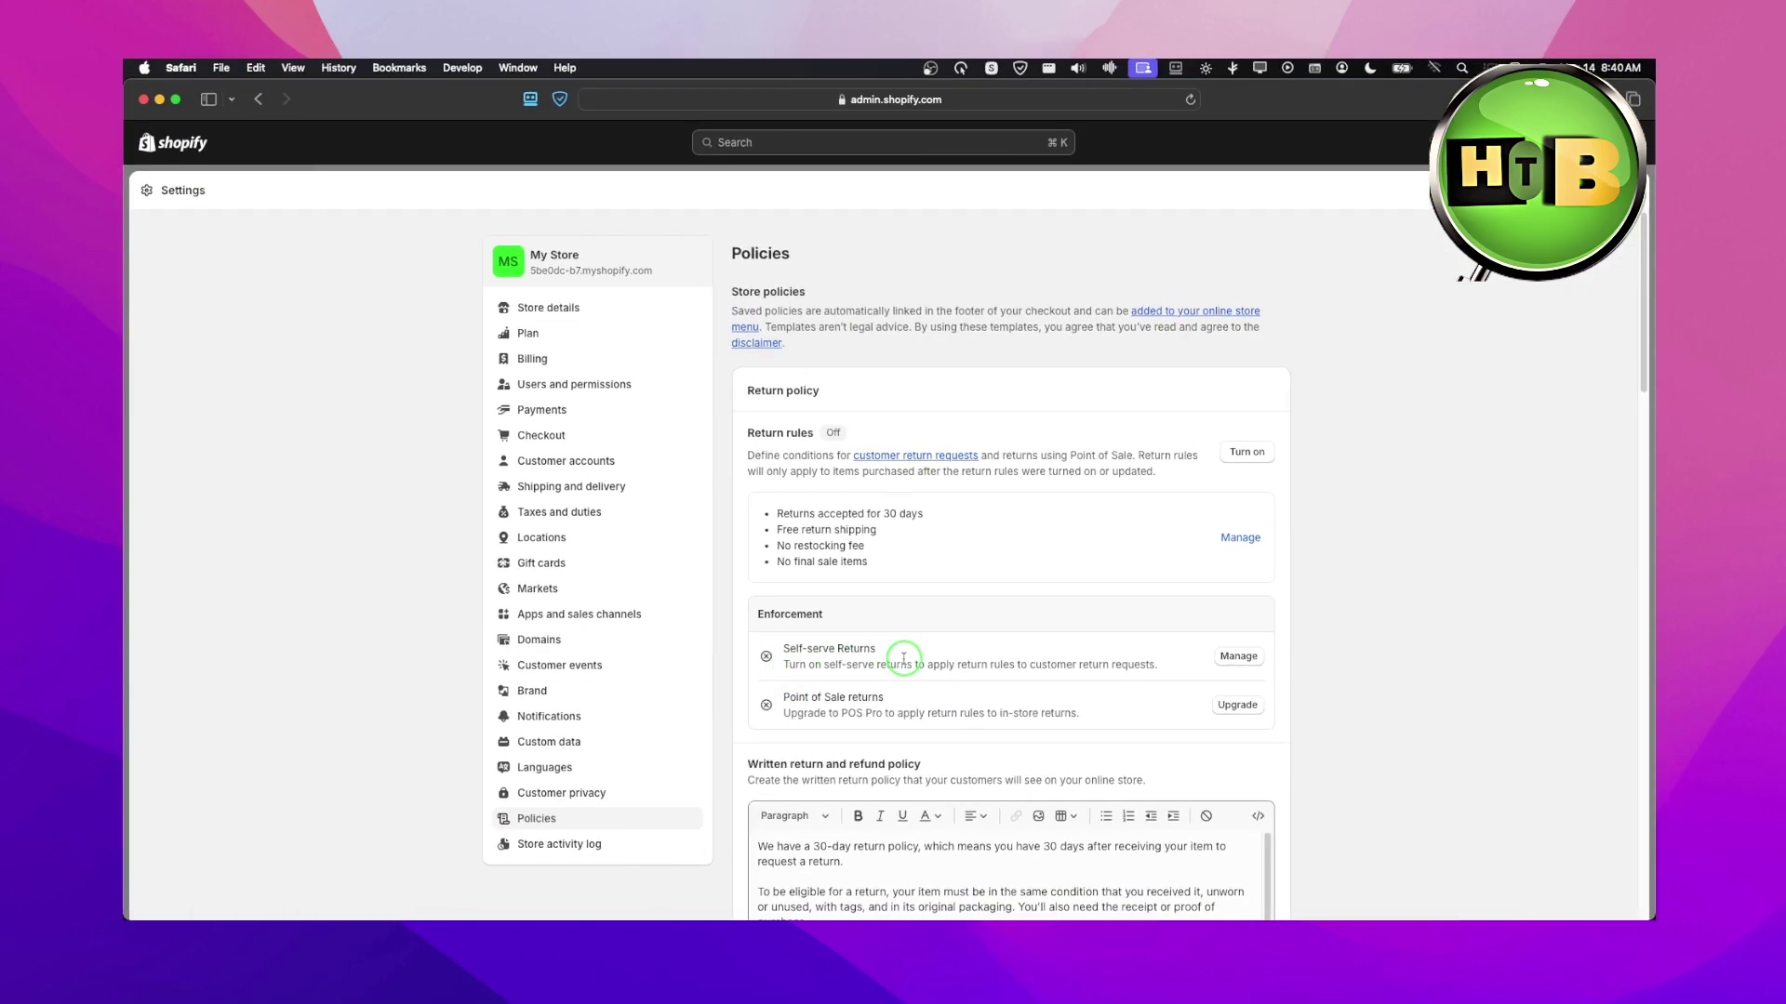
{"action": "scroll", "coordinate": [926, 658], "scroll_direction": "down", "scroll_amount": 3}
{"action": "scroll", "coordinate": [926, 659], "scroll_direction": "down", "scroll_amount": 3}
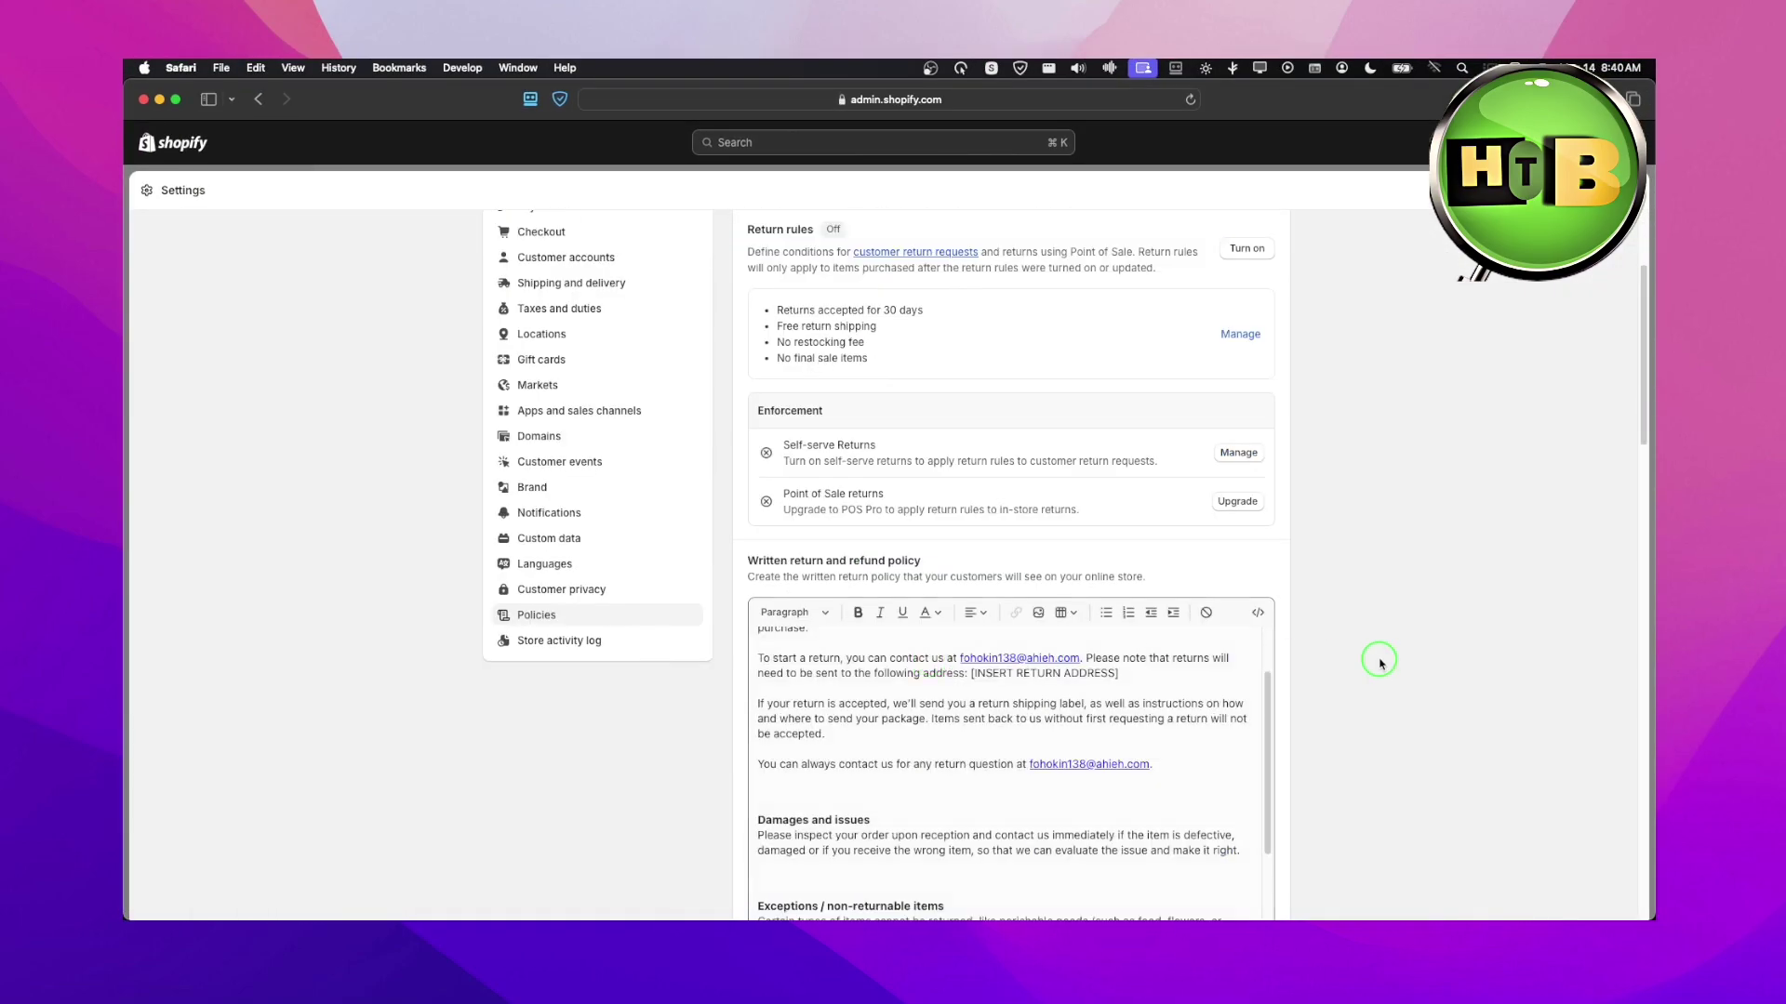
{"action": "scroll", "coordinate": [1376, 659], "scroll_direction": "down", "scroll_amount": 5}
{"action": "scroll", "coordinate": [1382, 663], "scroll_direction": "down", "scroll_amount": 5}
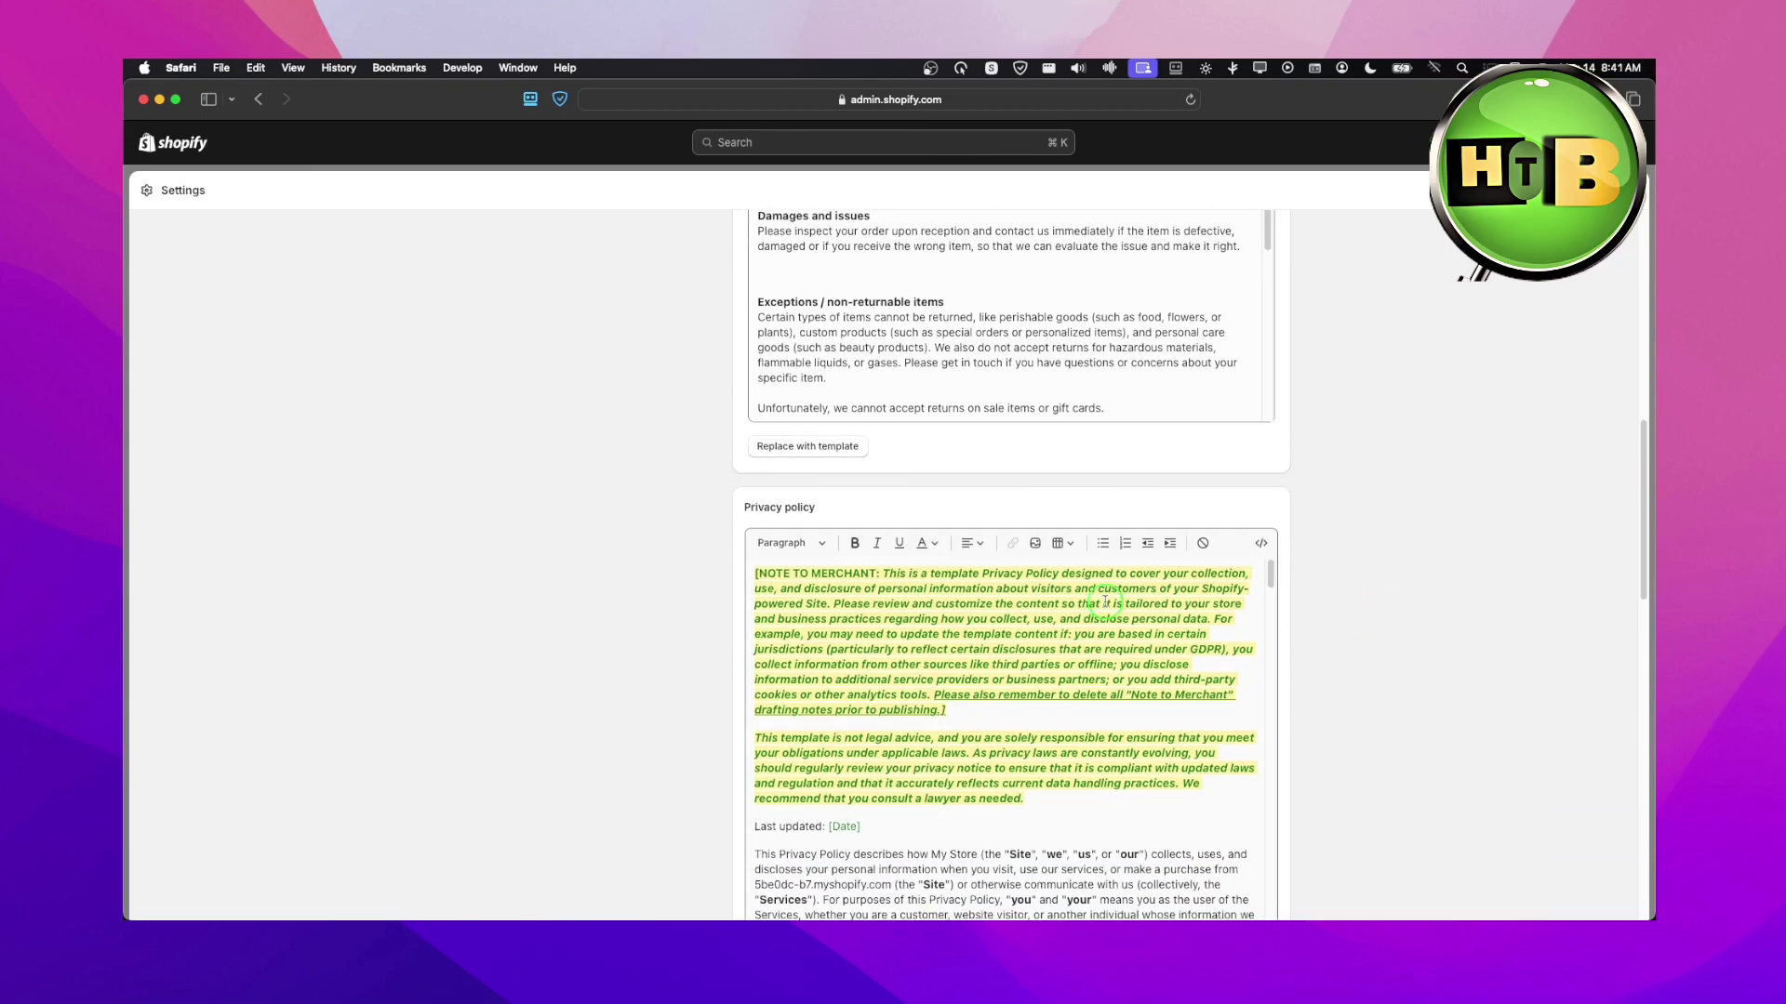
{"action": "scroll", "coordinate": [1348, 627], "scroll_direction": "down", "scroll_amount": 10}
{"action": "scroll", "coordinate": [1347, 629], "scroll_direction": "up", "scroll_amount": 1}
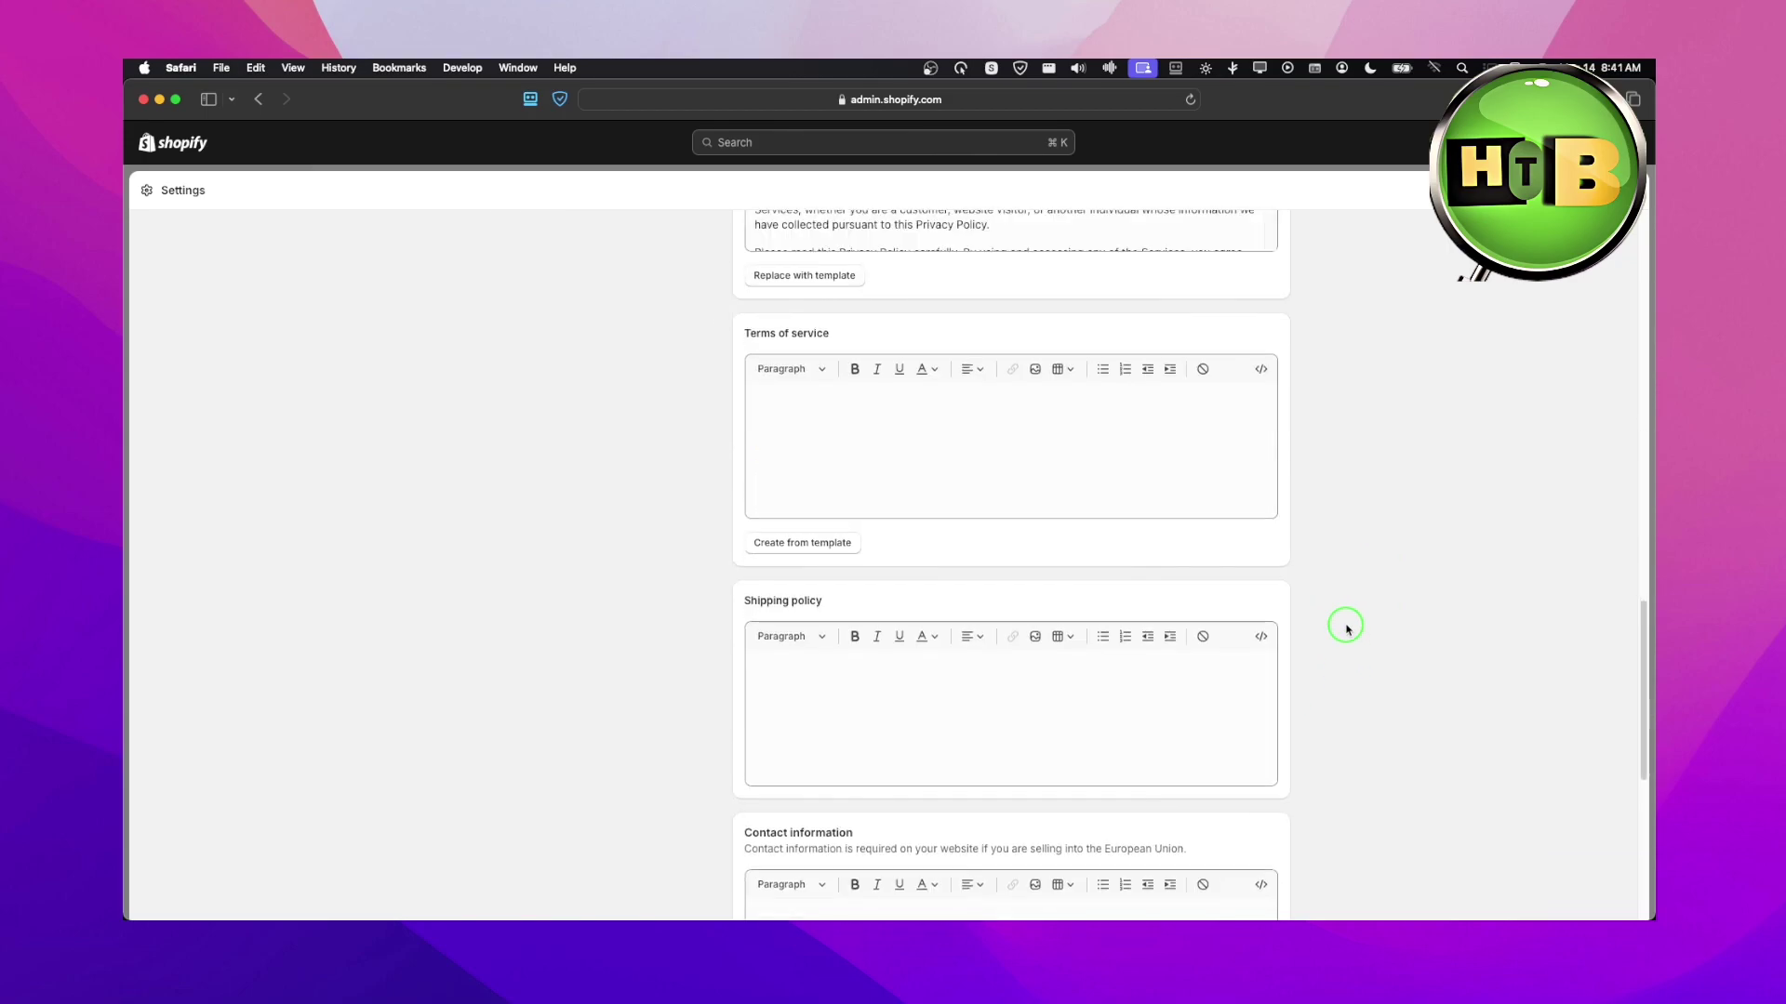
{"action": "scroll", "coordinate": [1346, 629], "scroll_direction": "up", "scroll_amount": 1}
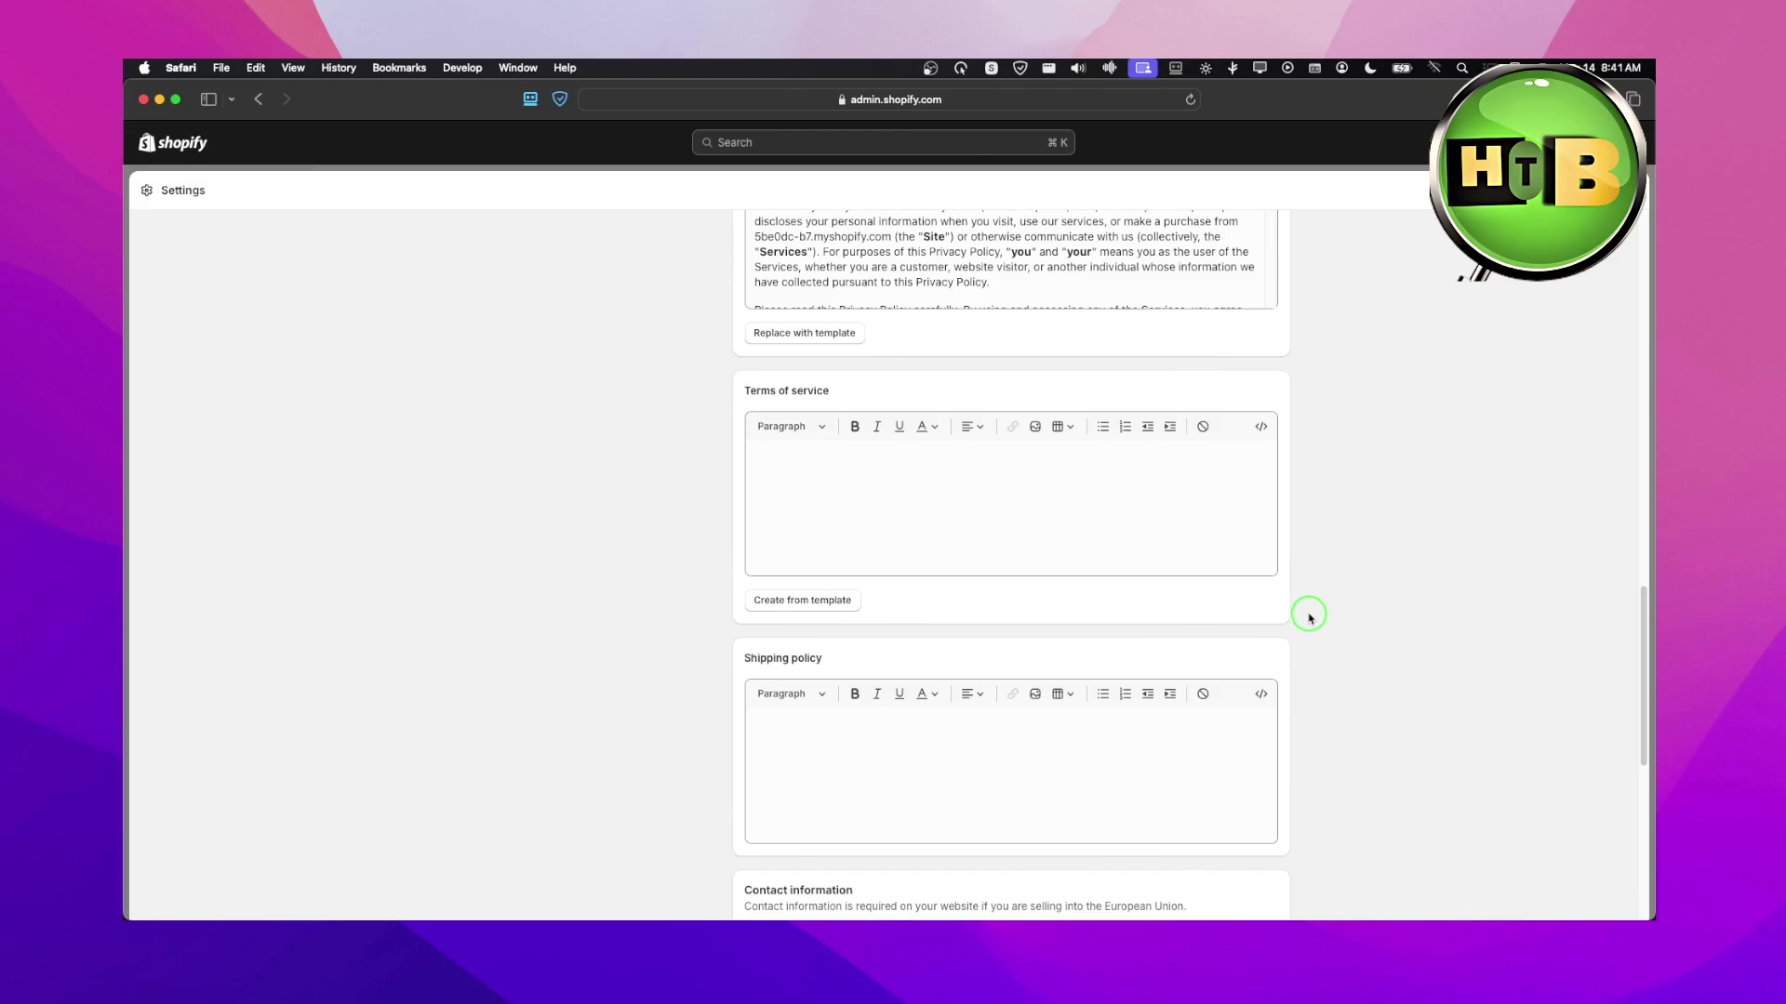
{"action": "scroll", "coordinate": [709, 463], "scroll_direction": "up", "scroll_amount": 10}
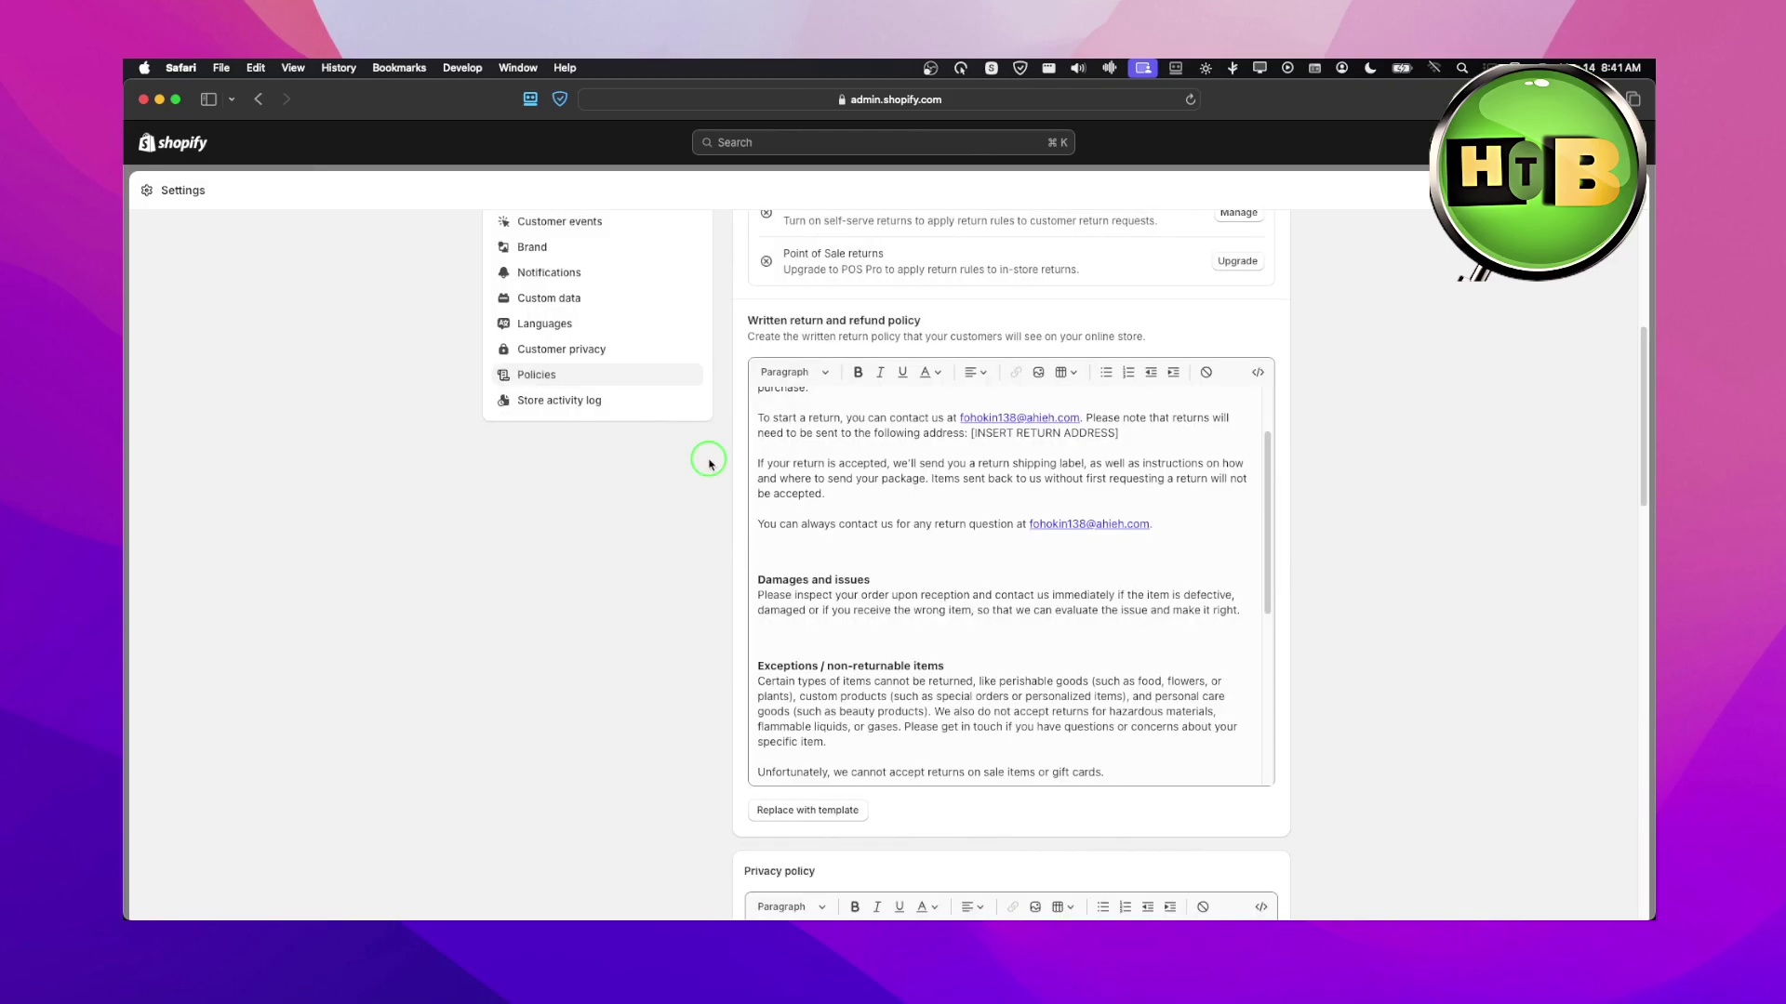
{"action": "scroll", "coordinate": [710, 463], "scroll_direction": "up", "scroll_amount": 1}
{"action": "scroll", "coordinate": [709, 463], "scroll_direction": "up", "scroll_amount": 2}
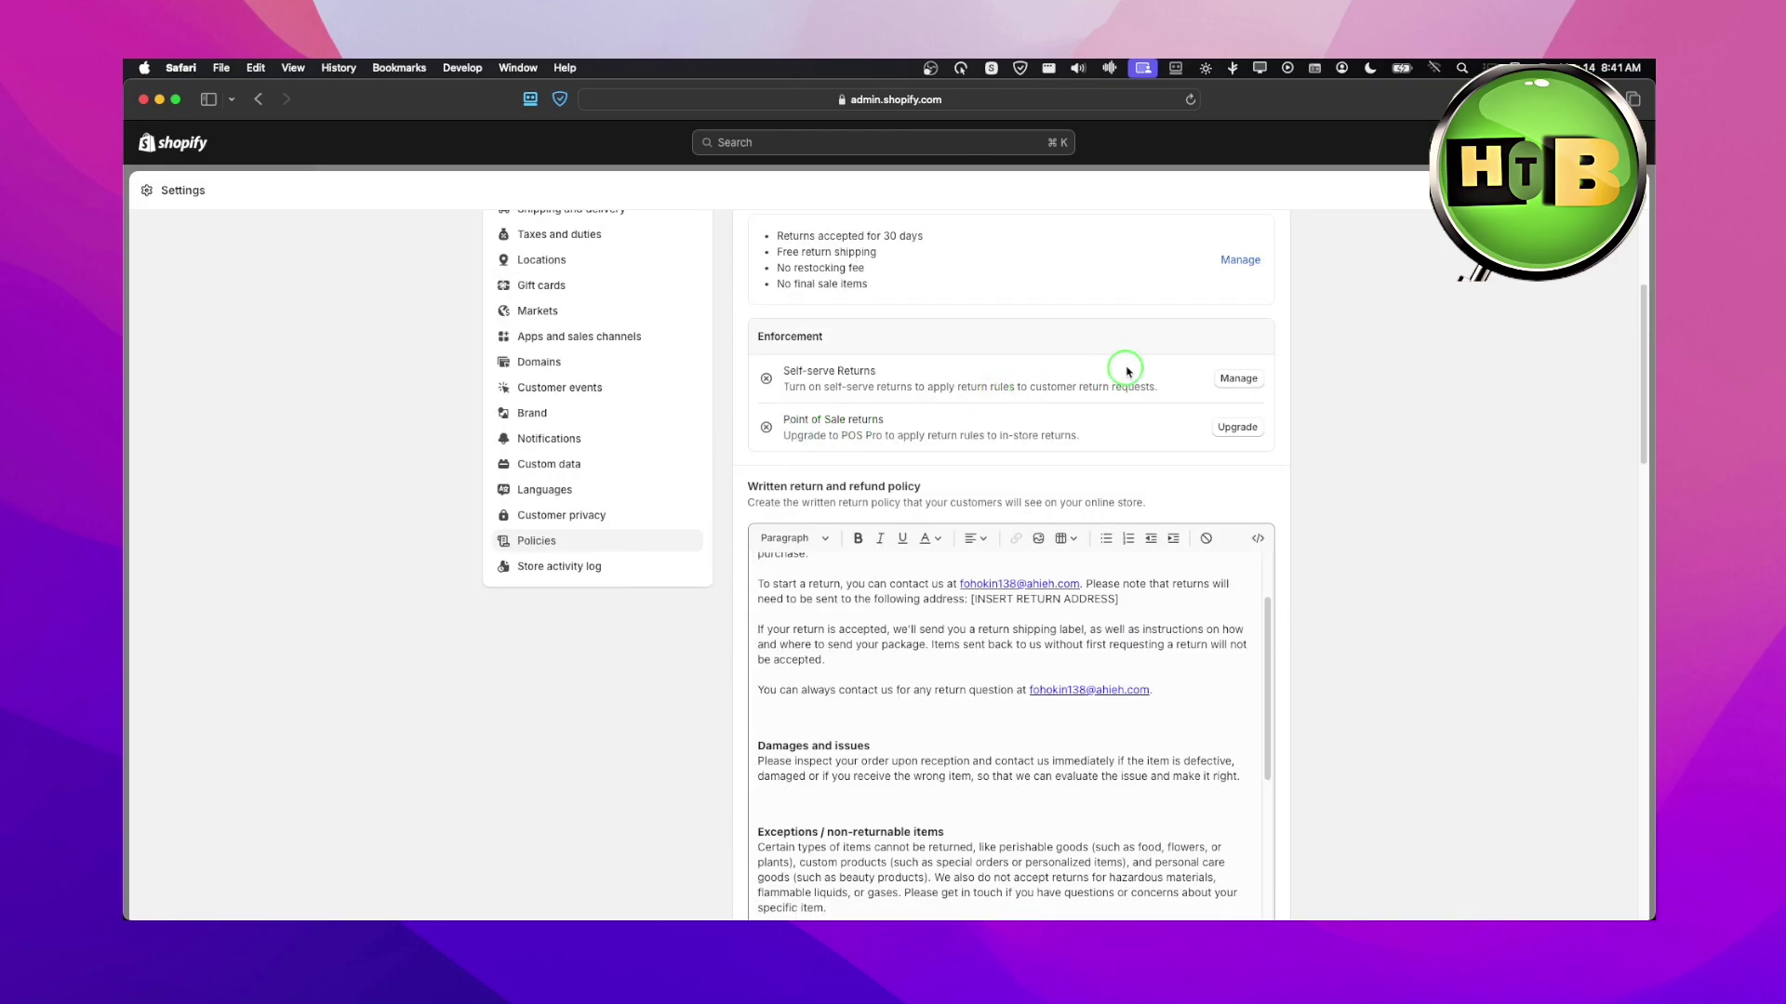
{"action": "scroll", "coordinate": [1126, 372], "scroll_direction": "up", "scroll_amount": 3}
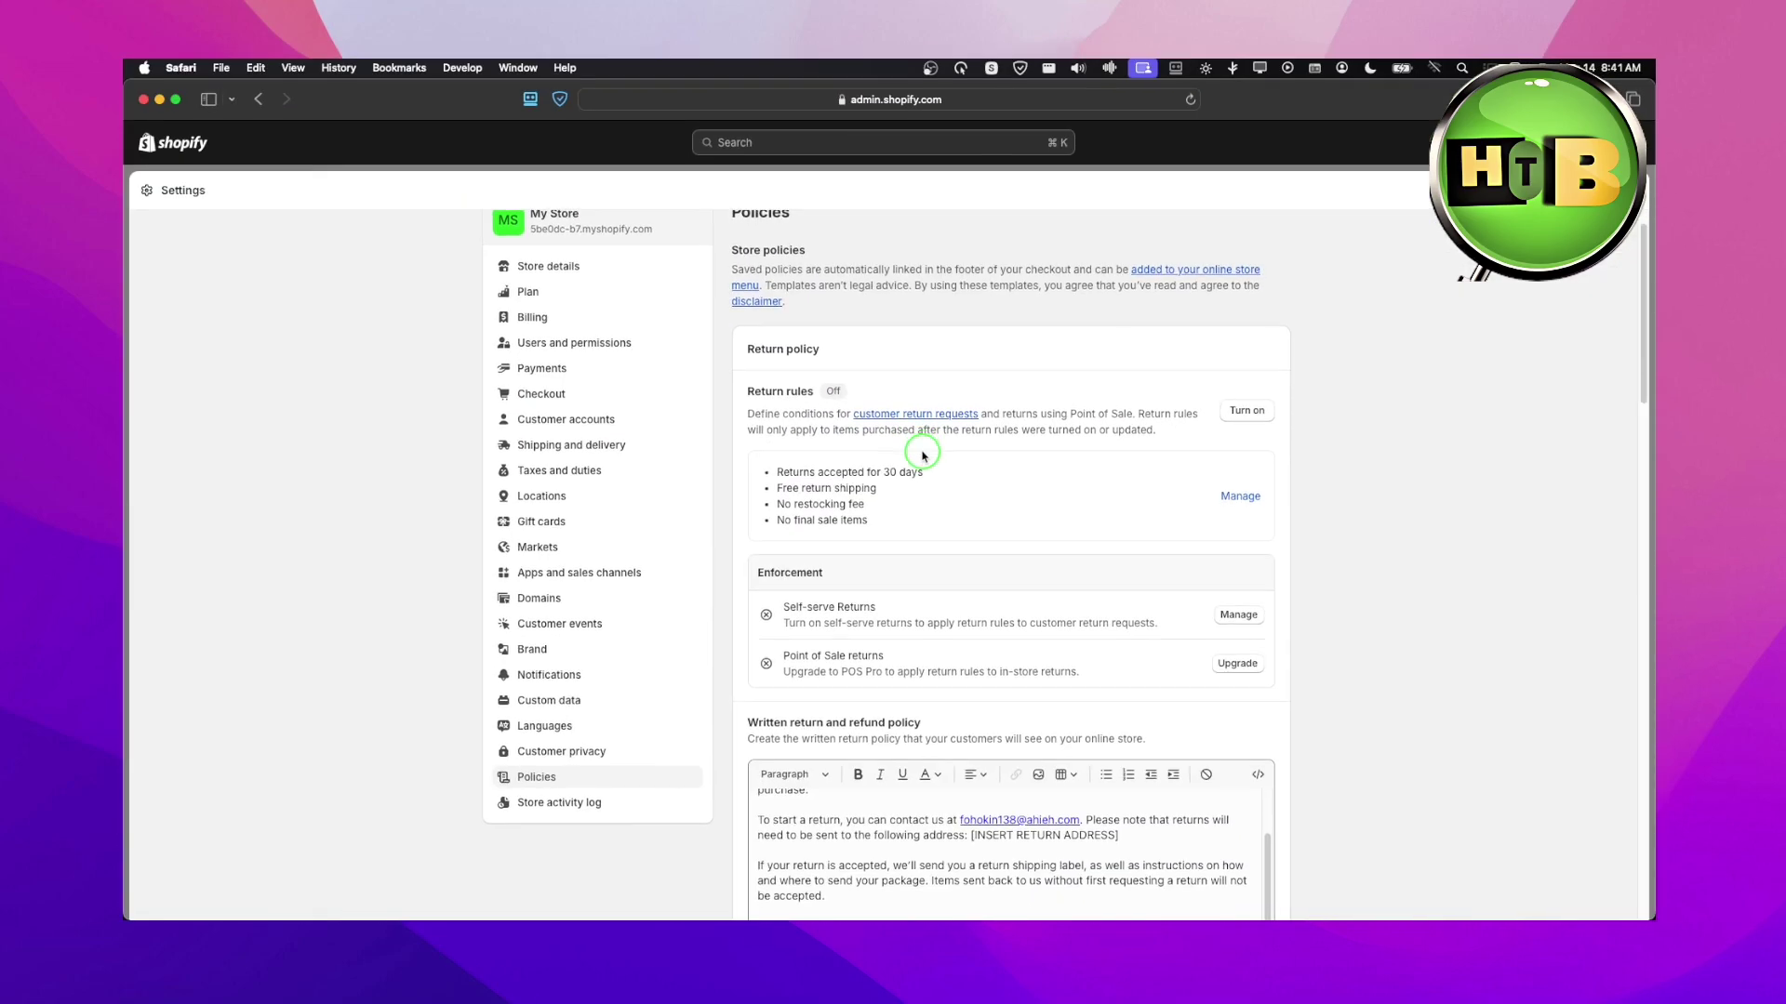
{"action": "scroll", "coordinate": [923, 455], "scroll_direction": "down", "scroll_amount": 5}
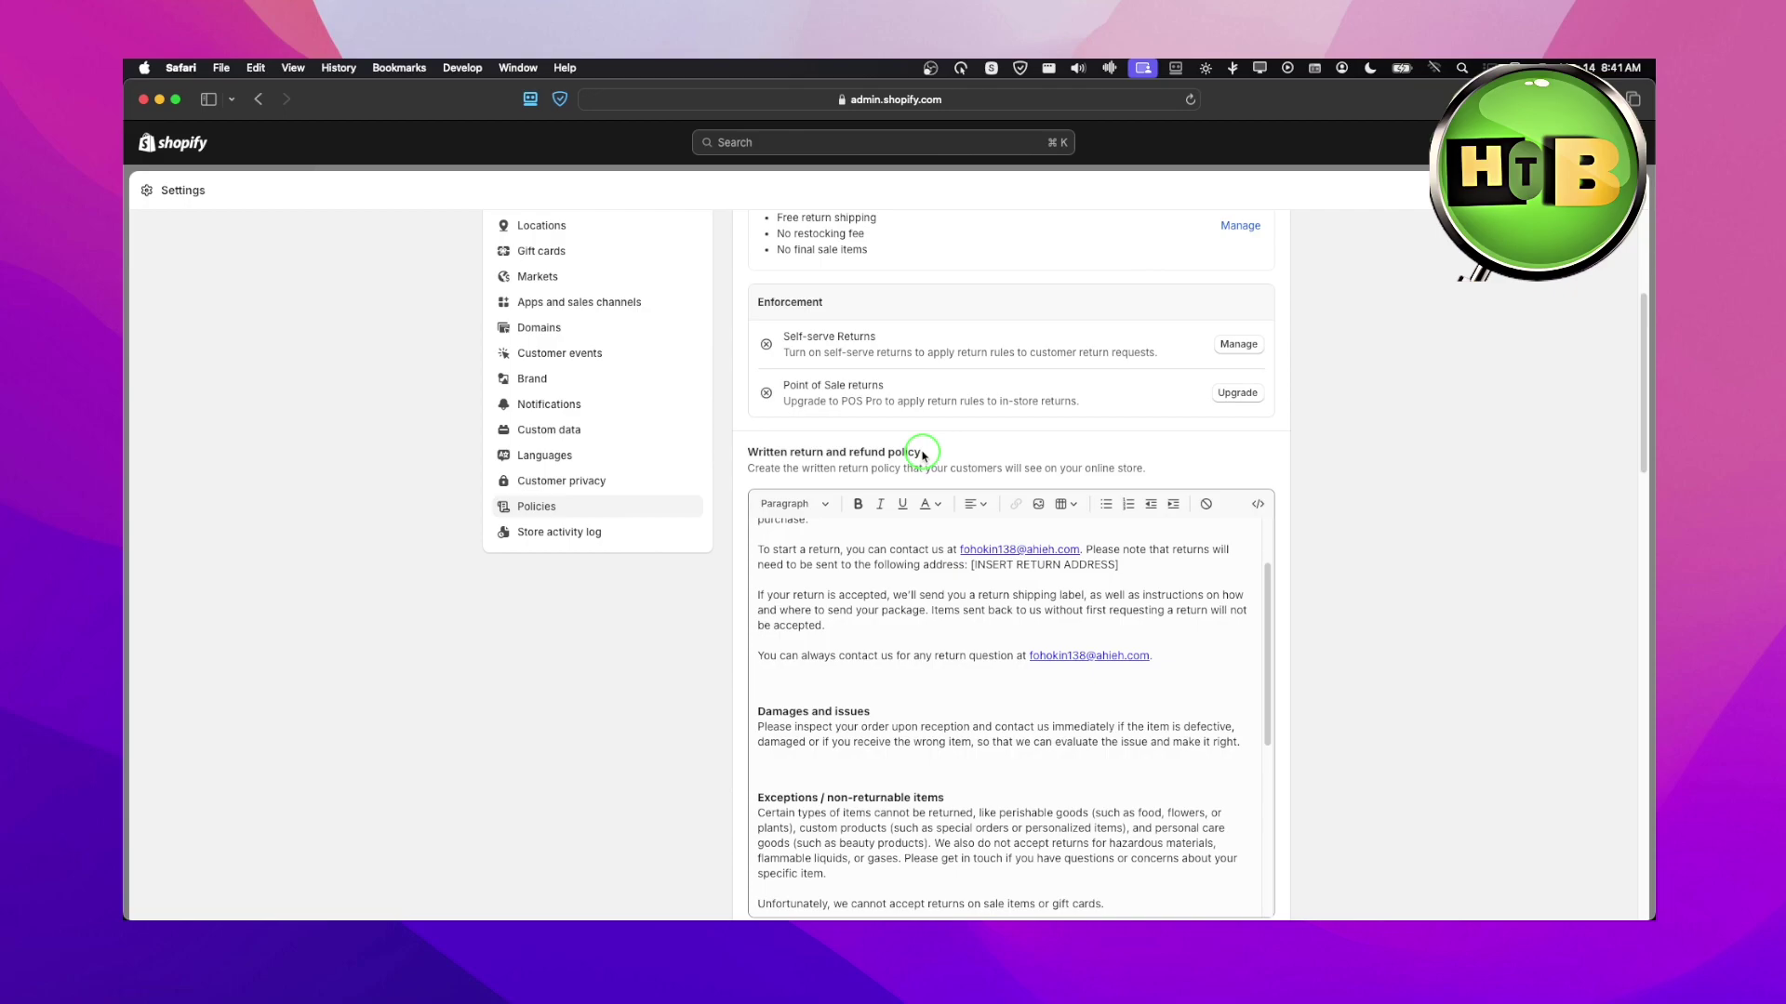
{"action": "scroll", "coordinate": [924, 455], "scroll_direction": "down", "scroll_amount": 1}
Clear the return policy text and regenerate it from Shopify's template.
{"action": "left_click", "coordinate": [895, 594]}
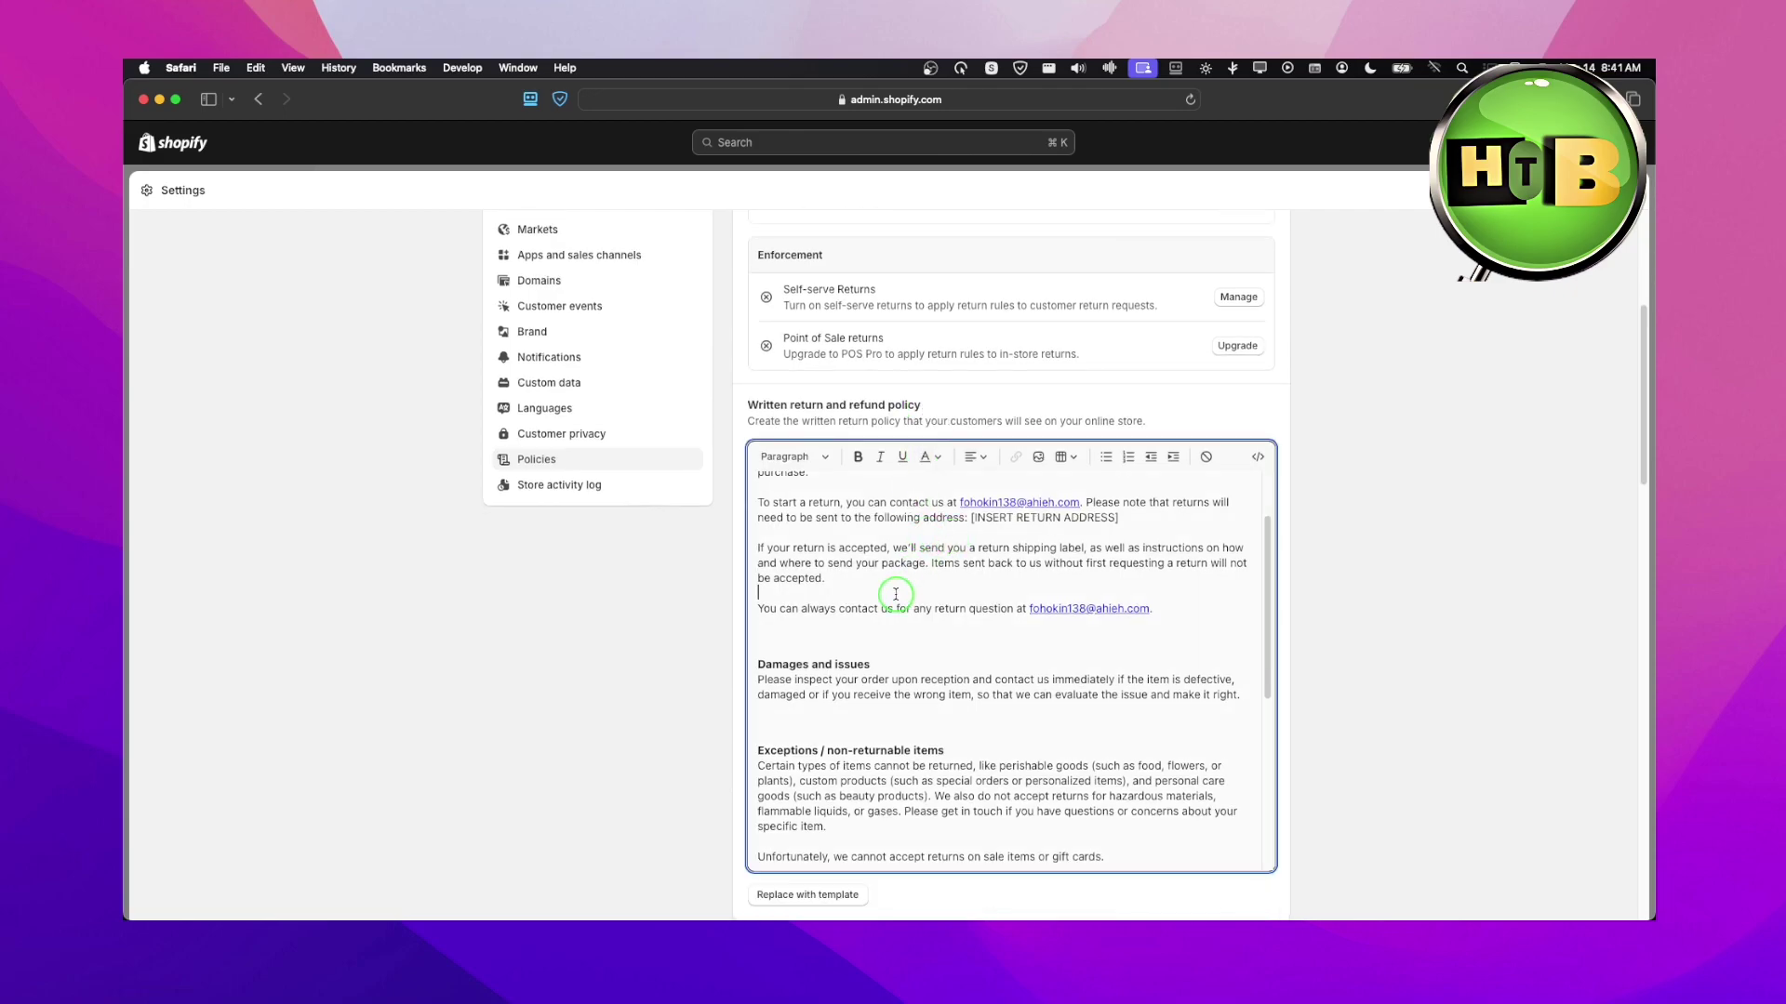
{"action": "key", "text": "super+a"}
{"action": "key", "text": "BackSpace"}
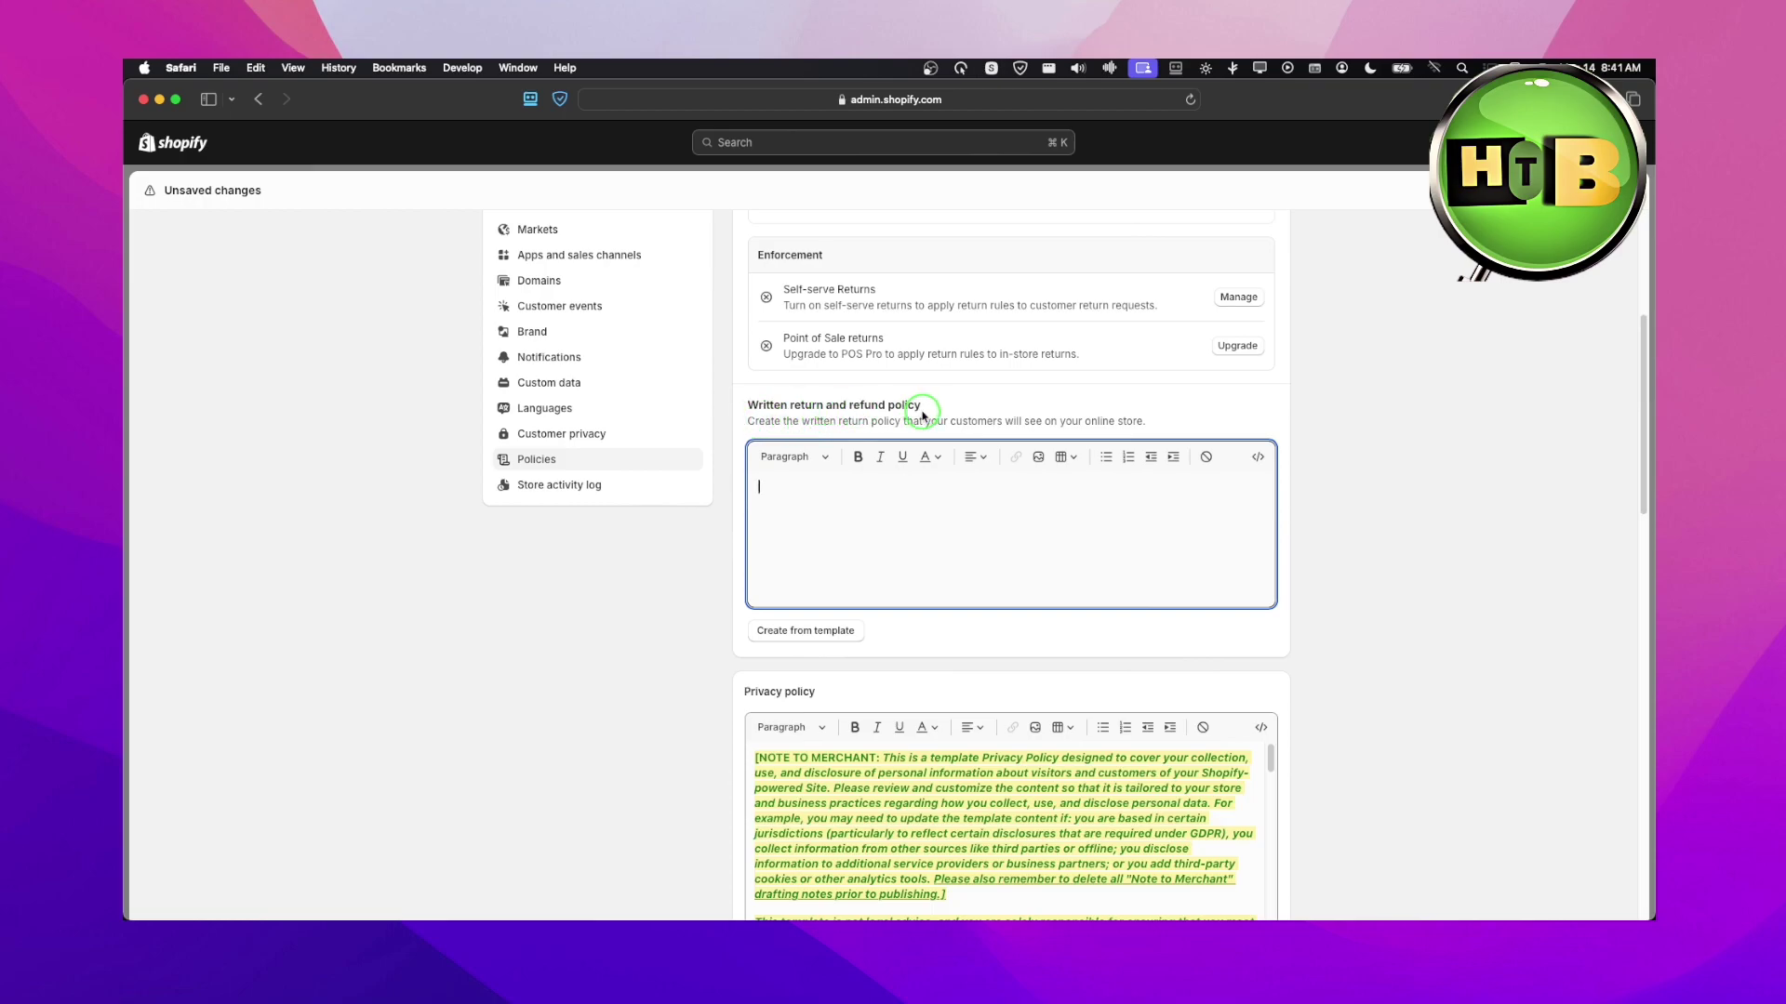
{"action": "left_click", "coordinate": [827, 636]}
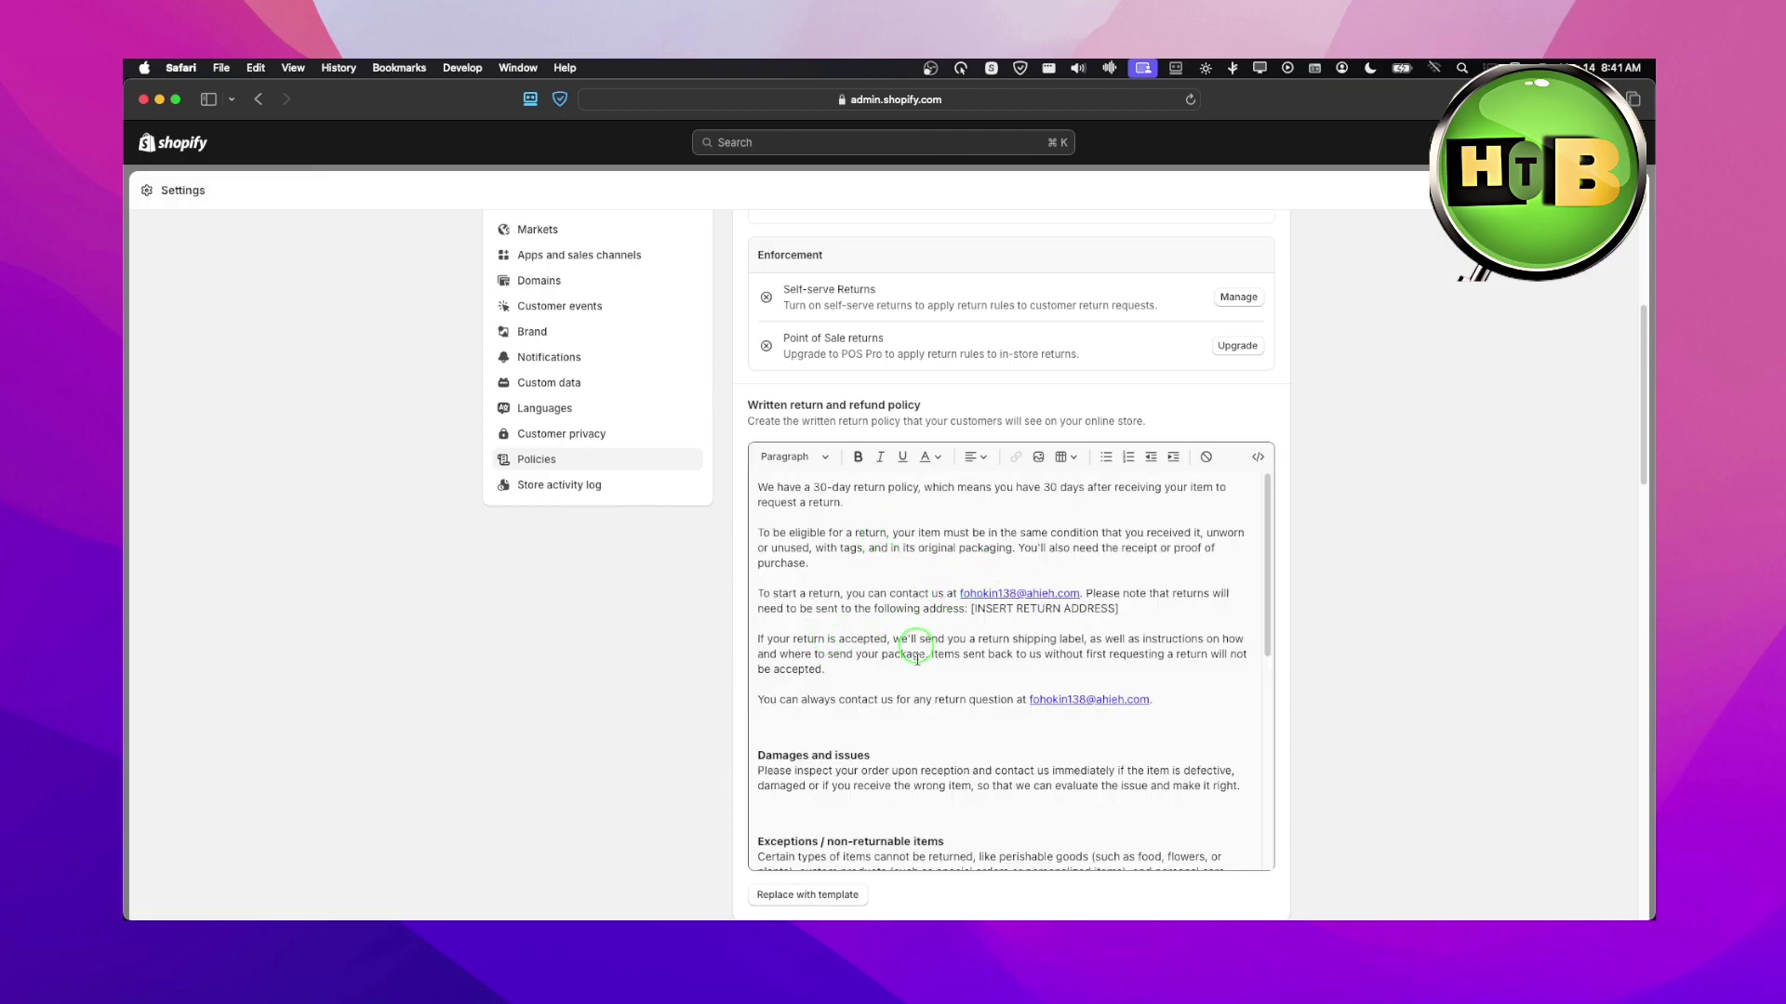
Review the regenerated return policy, including its return address placeholder.
{"action": "scroll", "coordinate": [944, 687], "scroll_direction": "down", "scroll_amount": 3}
{"action": "scroll", "coordinate": [946, 679], "scroll_direction": "down", "scroll_amount": 2}
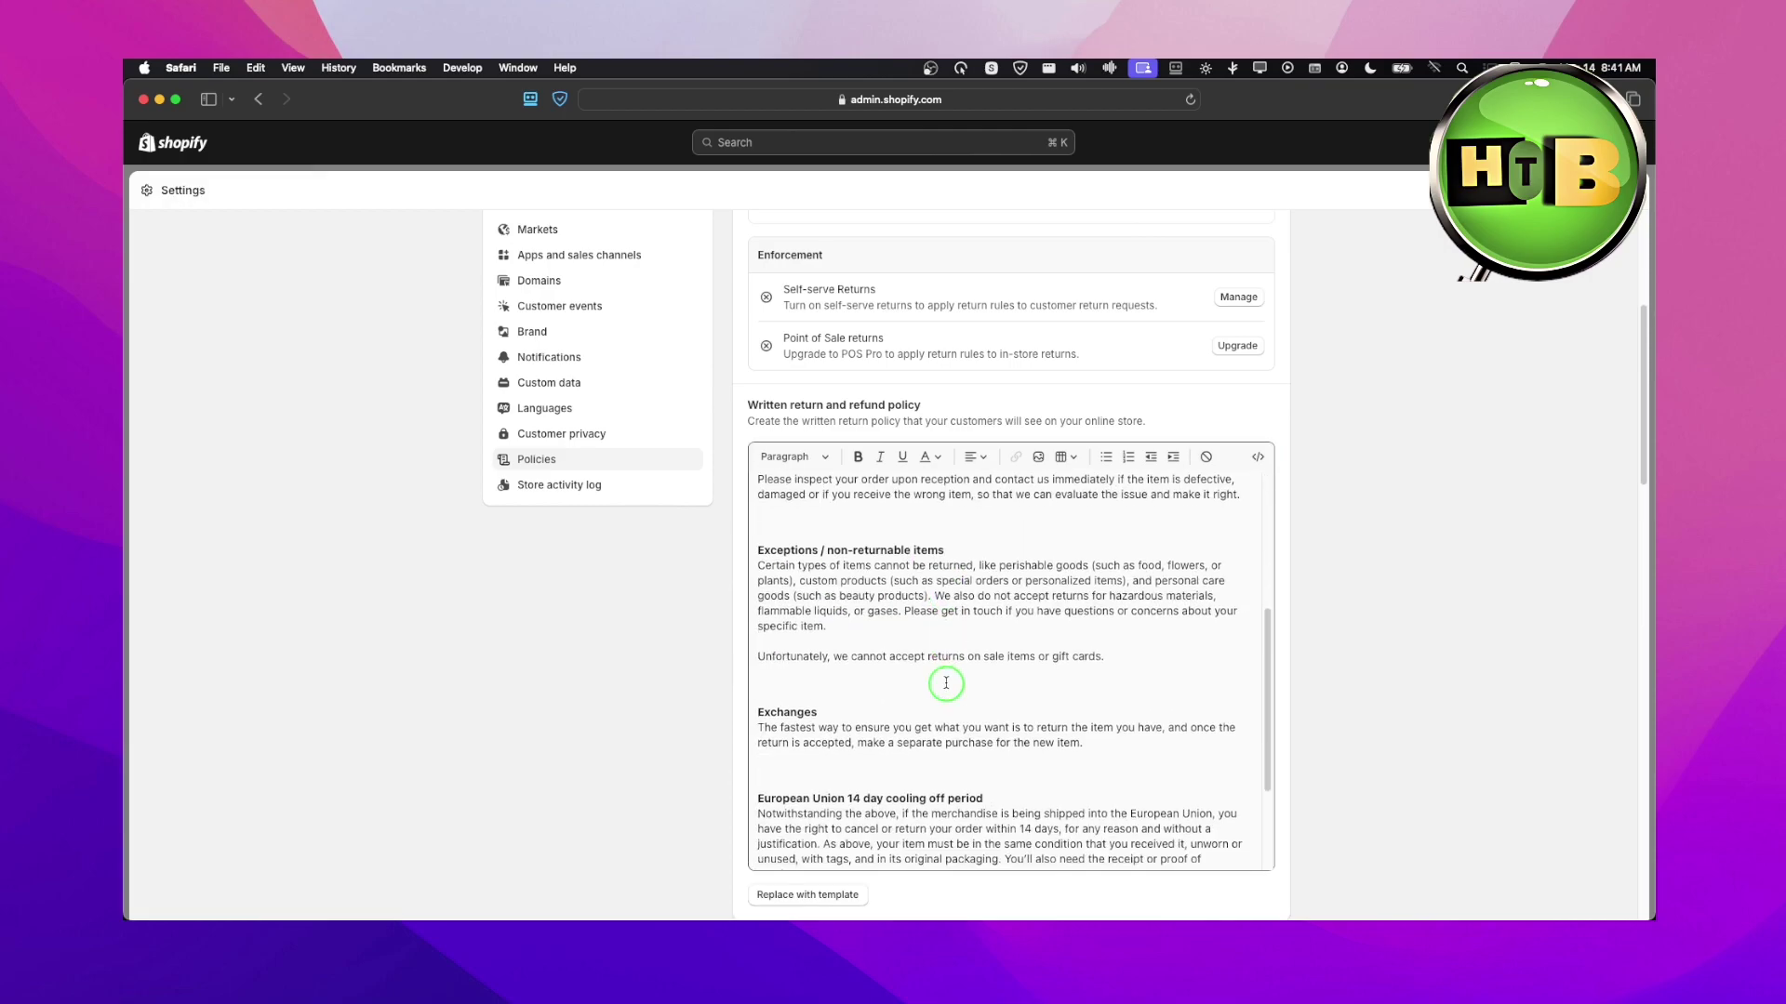
{"action": "scroll", "coordinate": [947, 665], "scroll_direction": "up", "scroll_amount": 5}
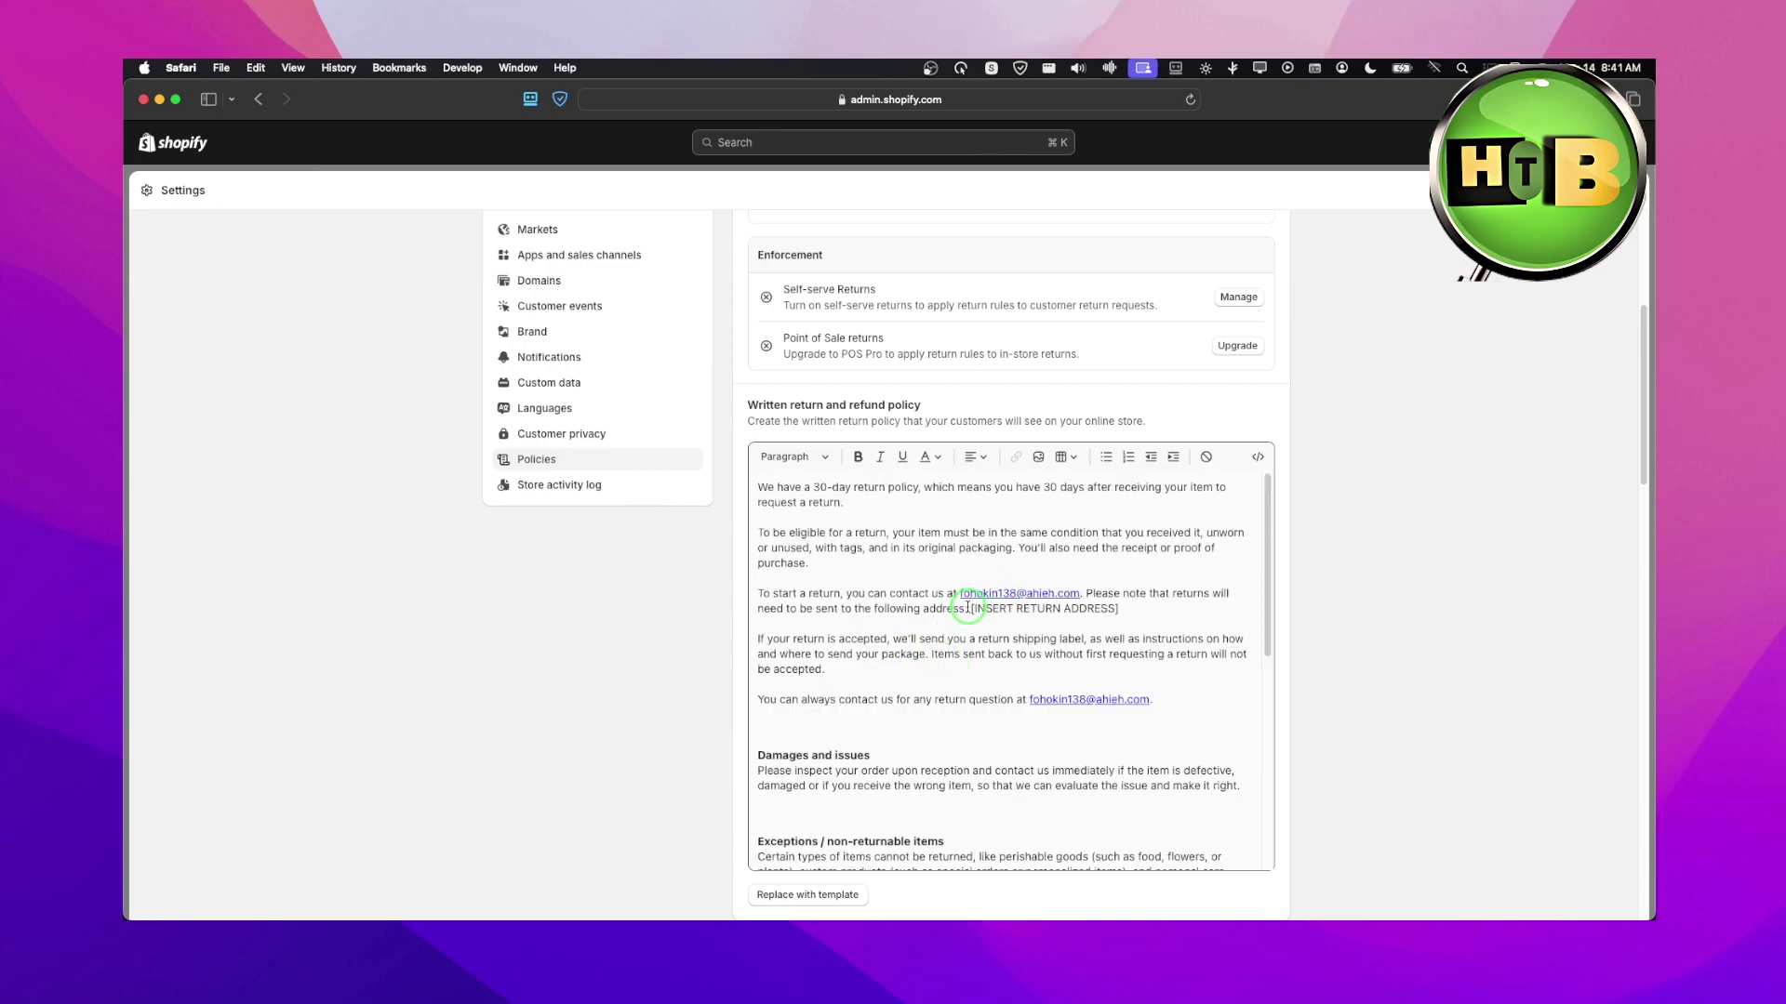
{"action": "scroll", "coordinate": [972, 642], "scroll_direction": "up", "scroll_amount": 5}
{"action": "scroll", "coordinate": [1321, 596], "scroll_direction": "down", "scroll_amount": 5}
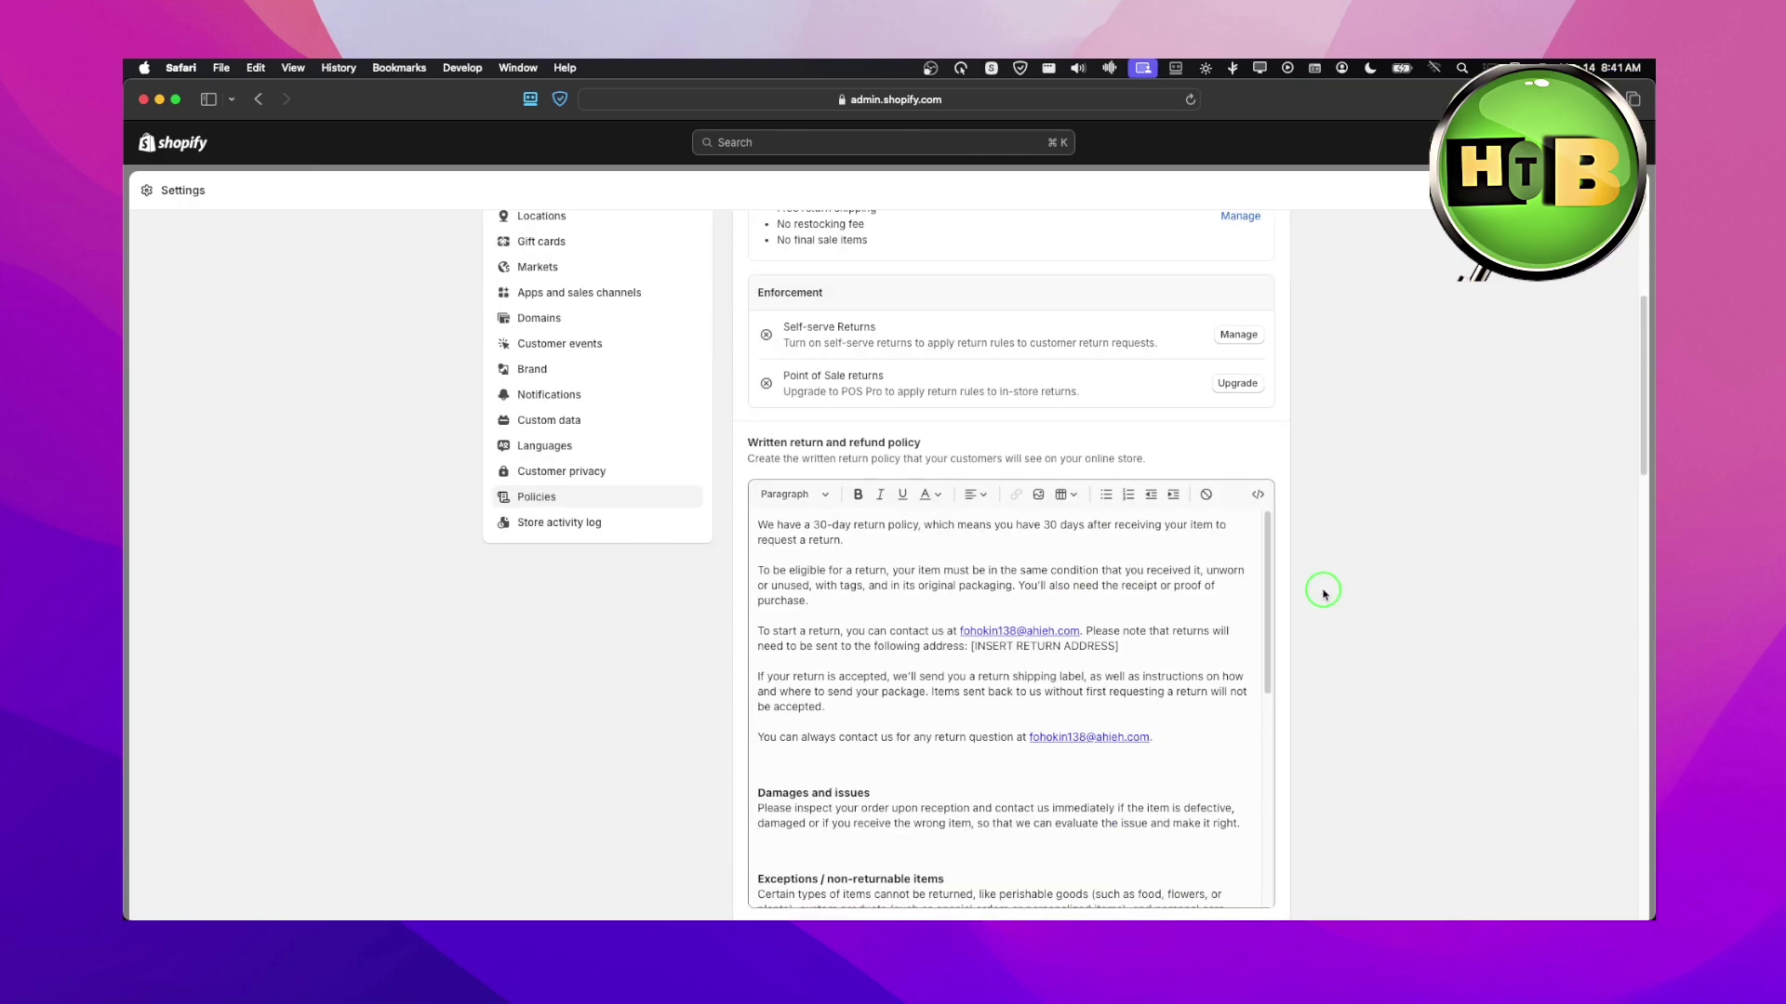
{"action": "scroll", "coordinate": [1324, 593], "scroll_direction": "down", "scroll_amount": 1}
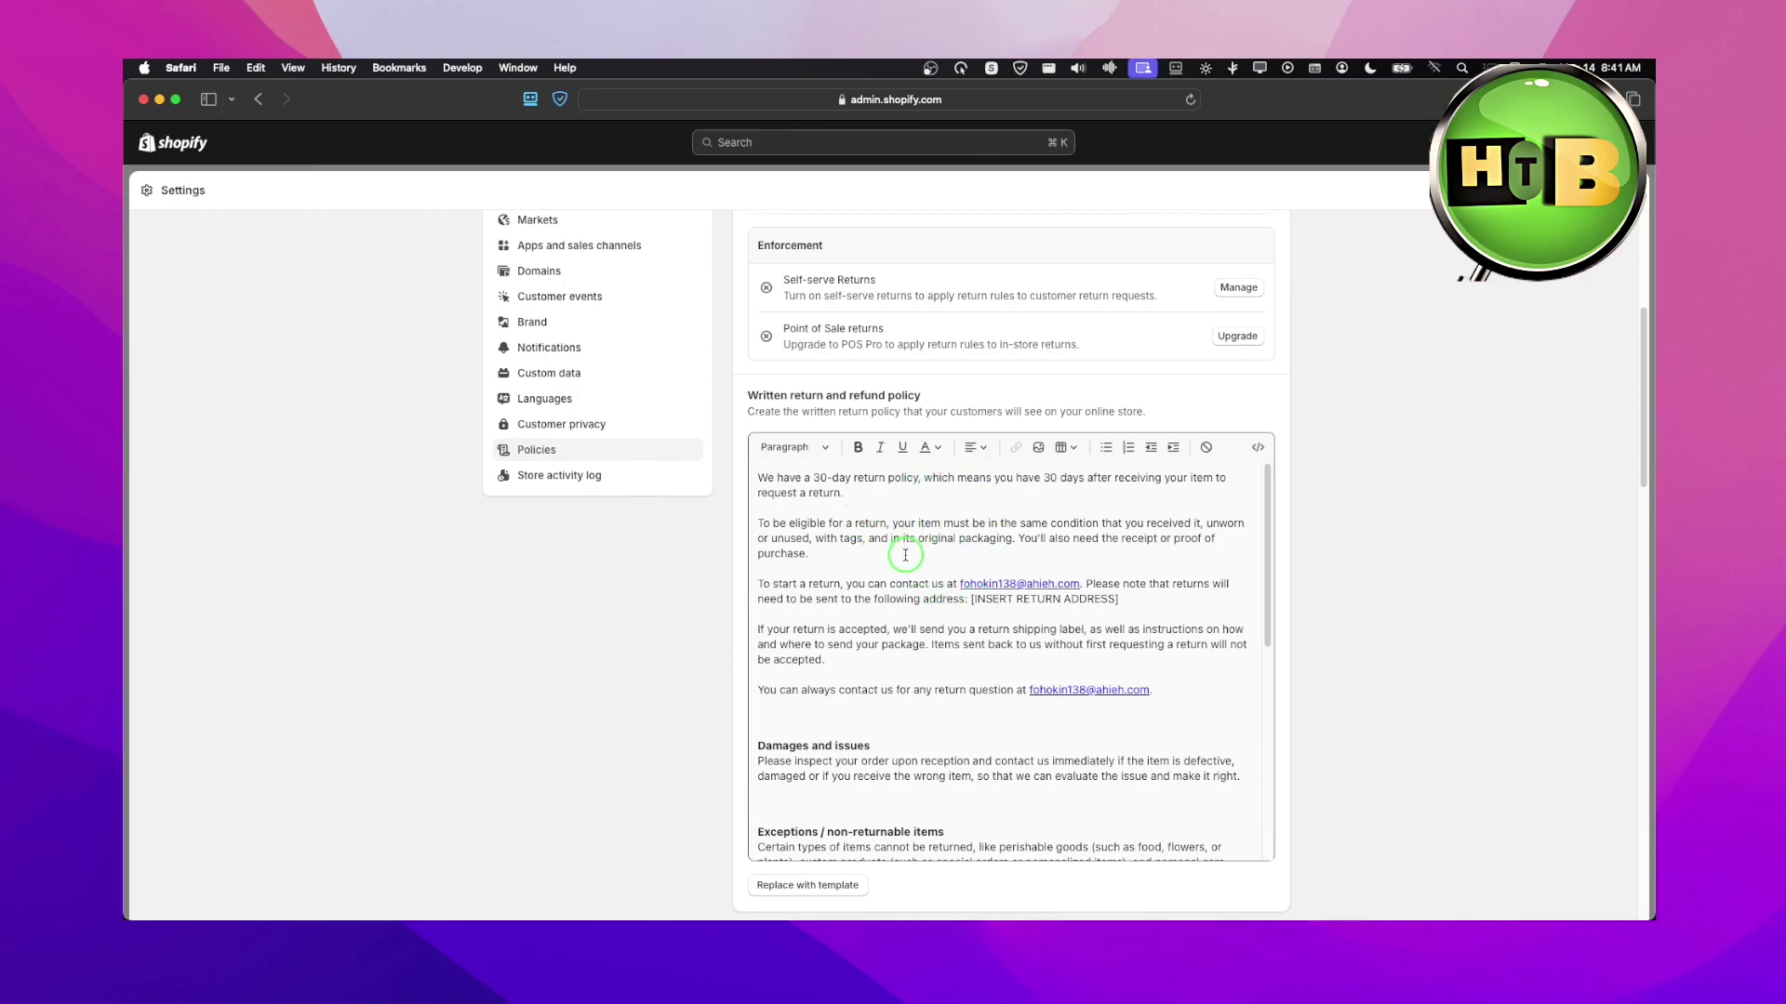
{"action": "scroll", "coordinate": [904, 555], "scroll_direction": "up", "scroll_amount": 1}
{"action": "scroll", "coordinate": [1302, 567], "scroll_direction": "down", "scroll_amount": 1}
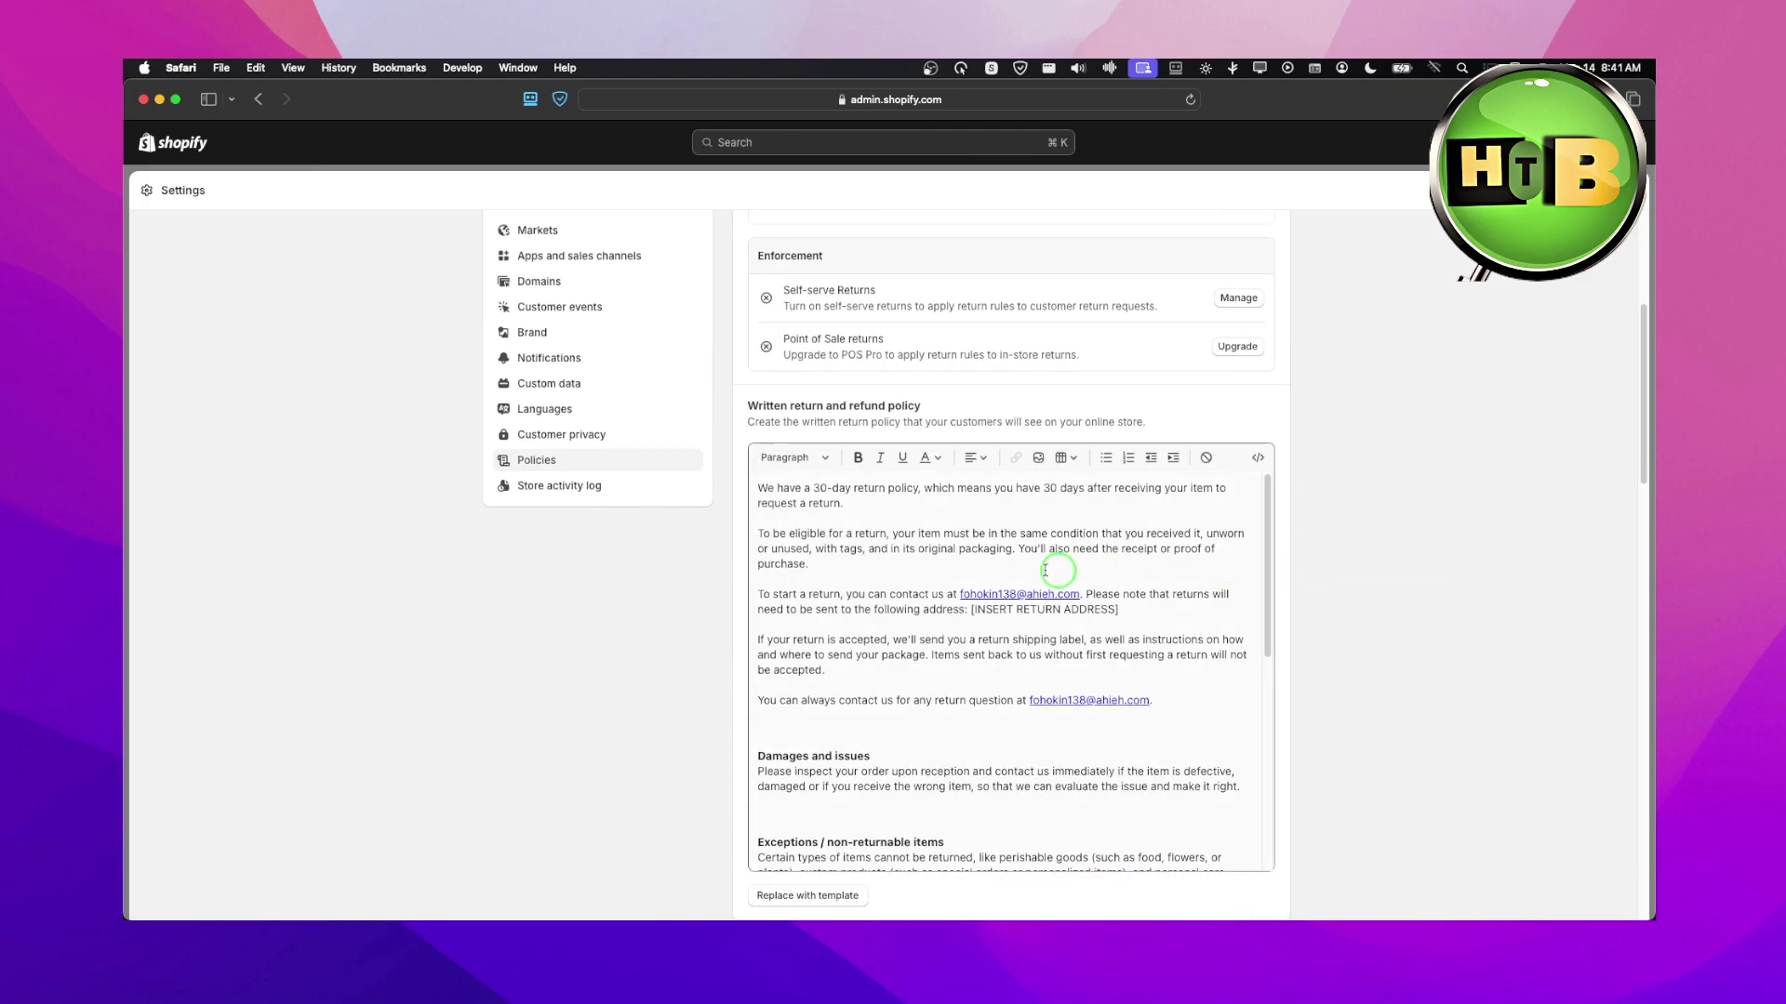
{"action": "scroll", "coordinate": [907, 676], "scroll_direction": "down", "scroll_amount": 1}
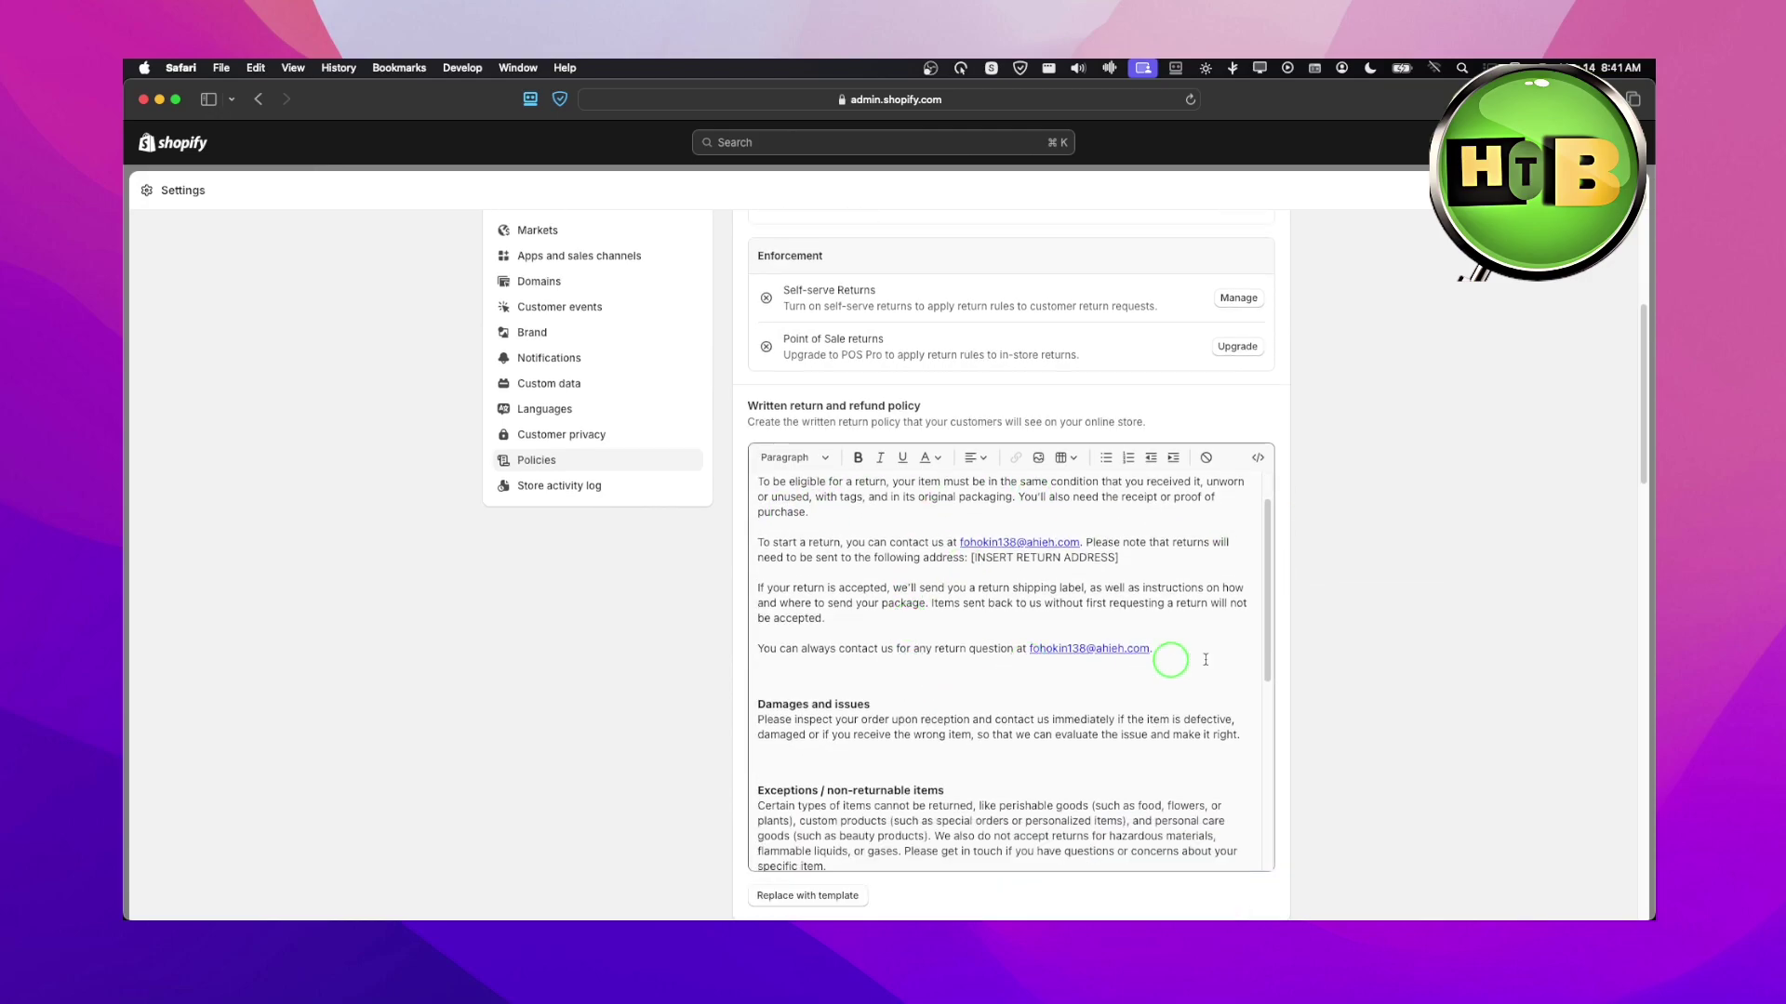
{"action": "left_click", "coordinate": [970, 558]}
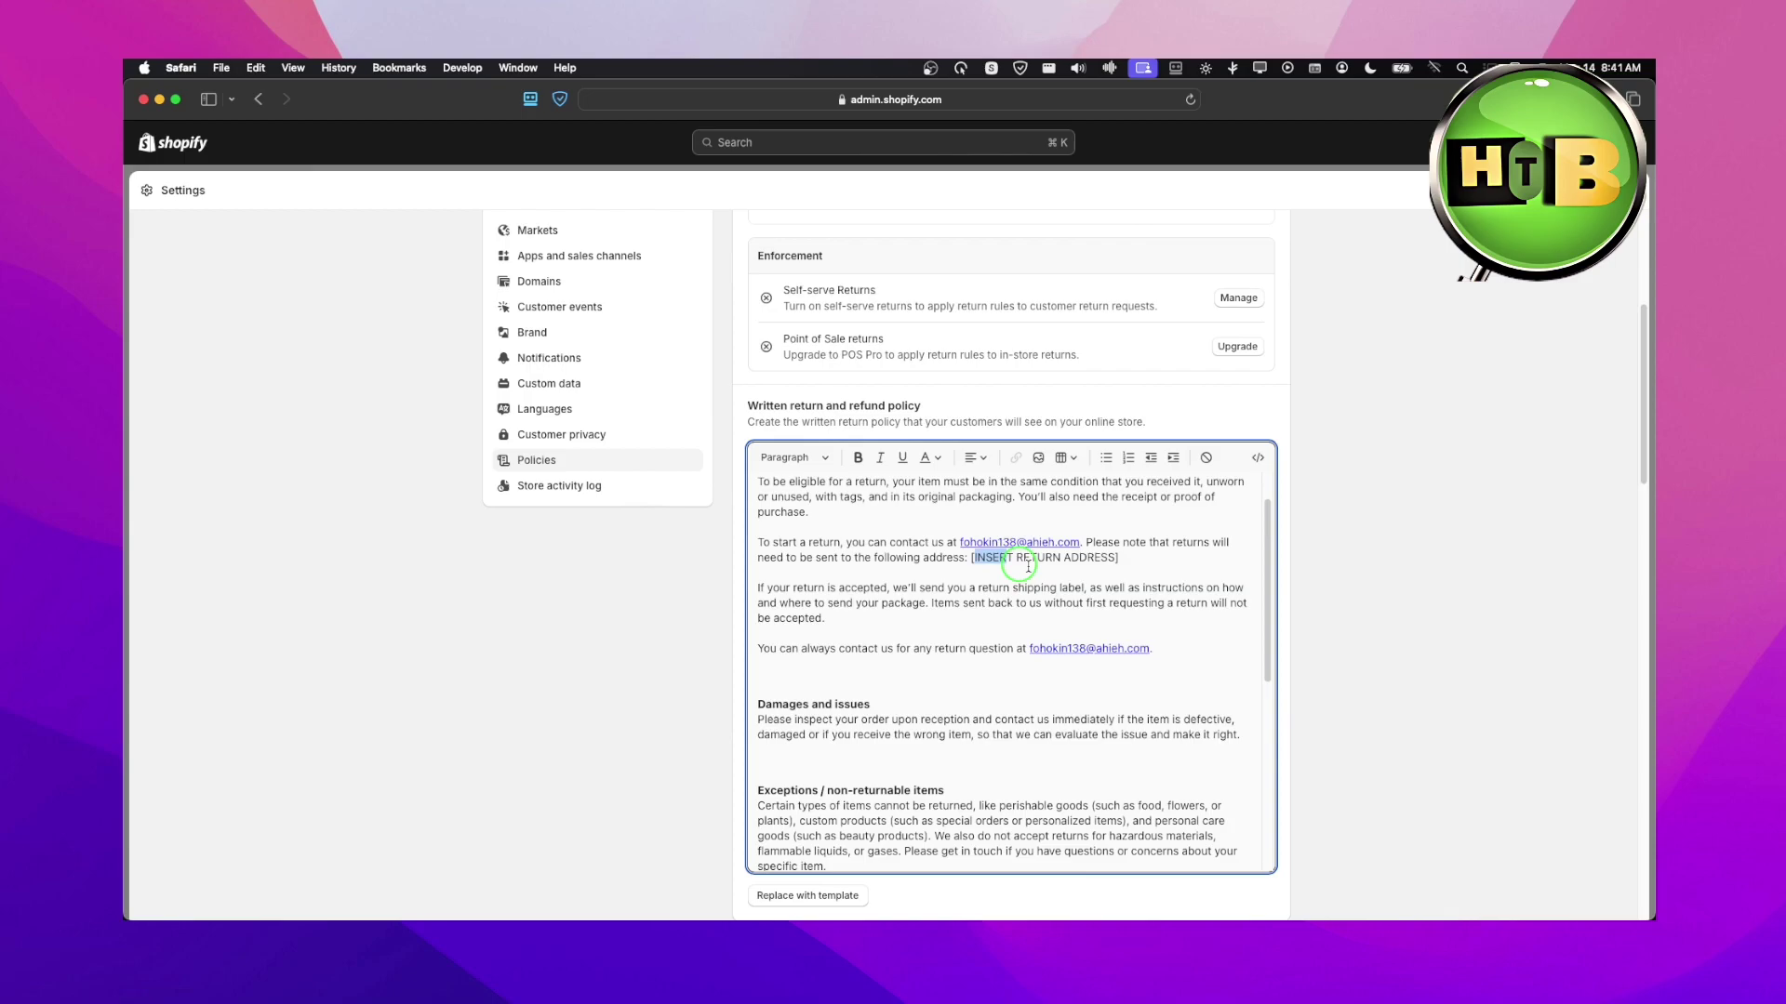
{"action": "scroll", "coordinate": [923, 586], "scroll_direction": "down", "scroll_amount": 1}
{"action": "scroll", "coordinate": [920, 618], "scroll_direction": "down", "scroll_amount": 6}
{"action": "scroll", "coordinate": [1296, 626], "scroll_direction": "down", "scroll_amount": 3}
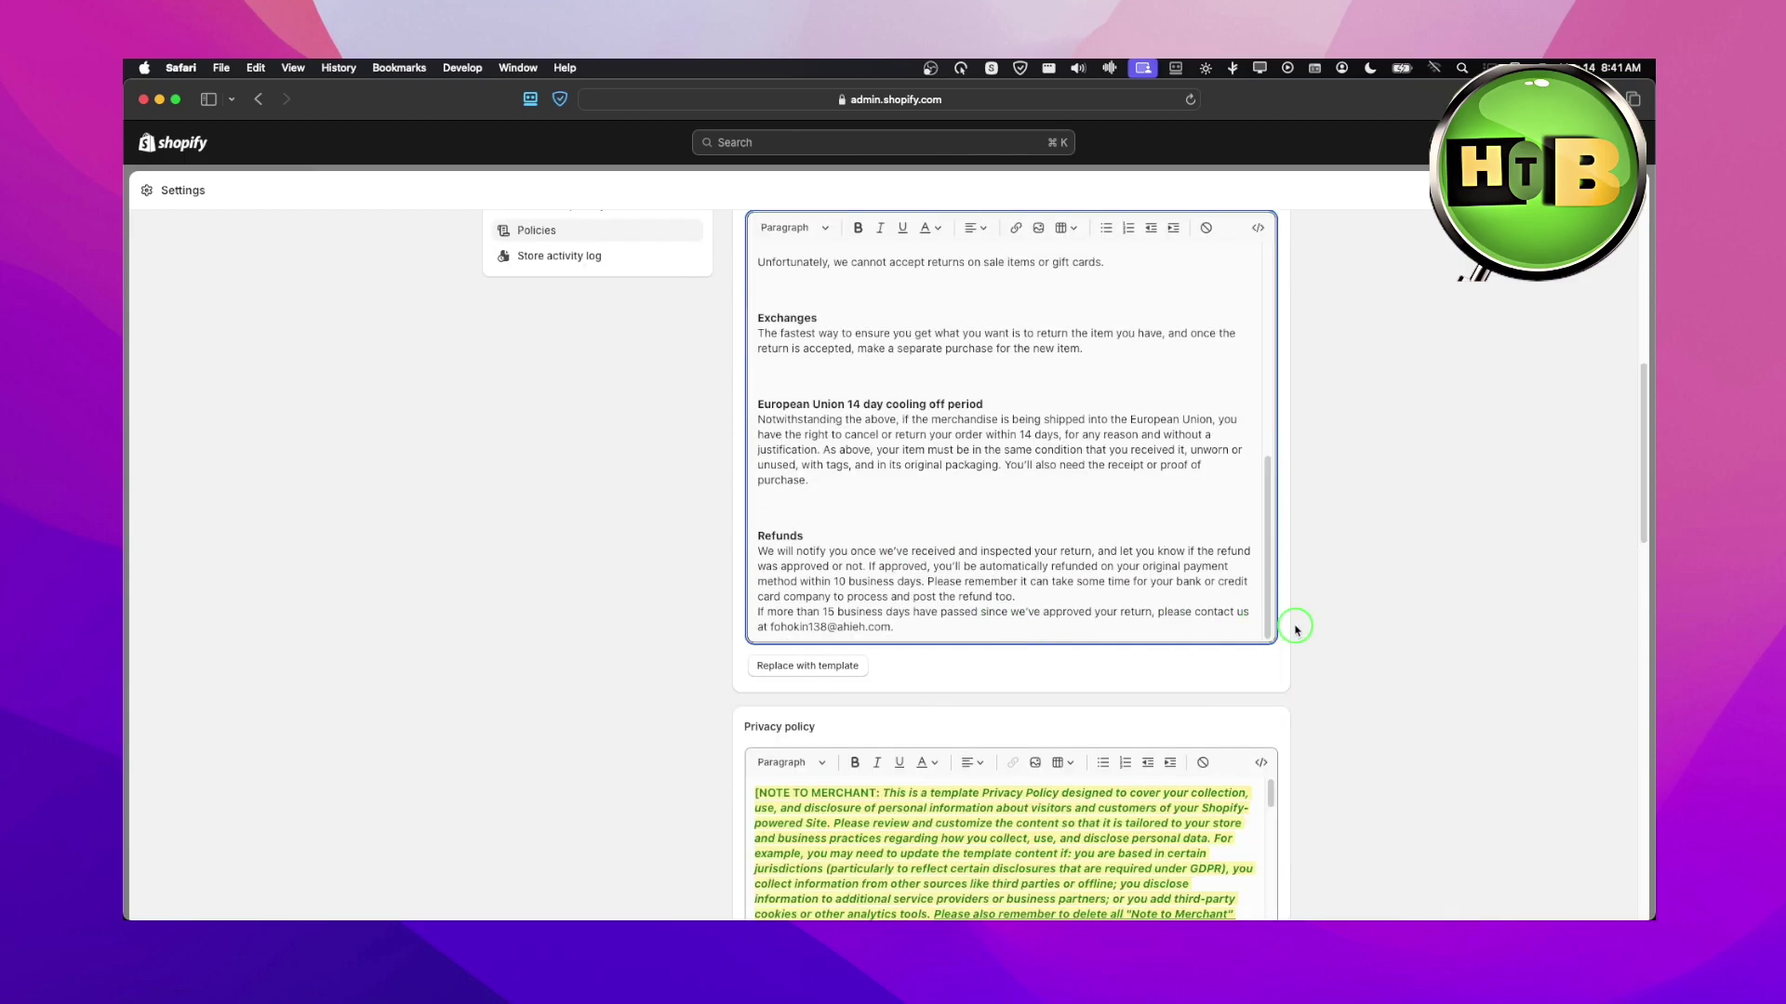
{"action": "scroll", "coordinate": [1297, 621], "scroll_direction": "up", "scroll_amount": 3}
{"action": "scroll", "coordinate": [1297, 621], "scroll_direction": "down", "scroll_amount": 3}
{"action": "scroll", "coordinate": [1298, 618], "scroll_direction": "up", "scroll_amount": 3}
{"action": "scroll", "coordinate": [1297, 619], "scroll_direction": "up", "scroll_amount": 3}
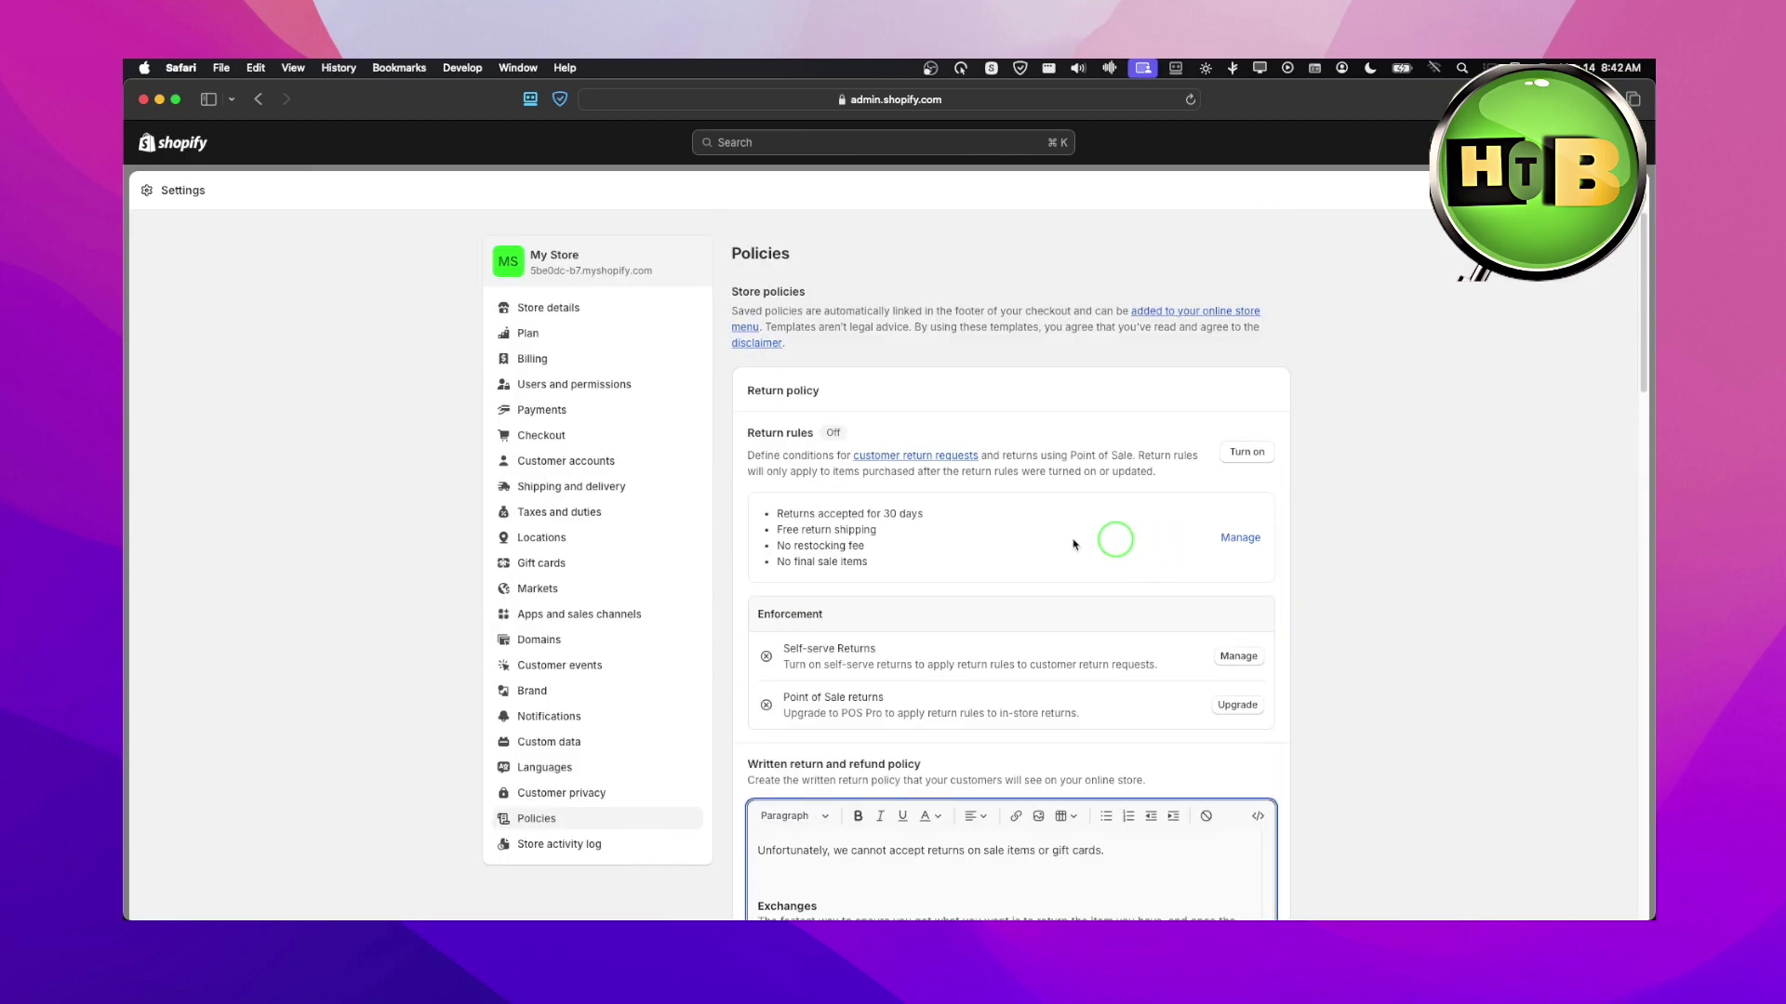
{"action": "scroll", "coordinate": [1027, 561], "scroll_direction": "down", "scroll_amount": 3}
{"action": "scroll", "coordinate": [1027, 561], "scroll_direction": "down", "scroll_amount": 3}
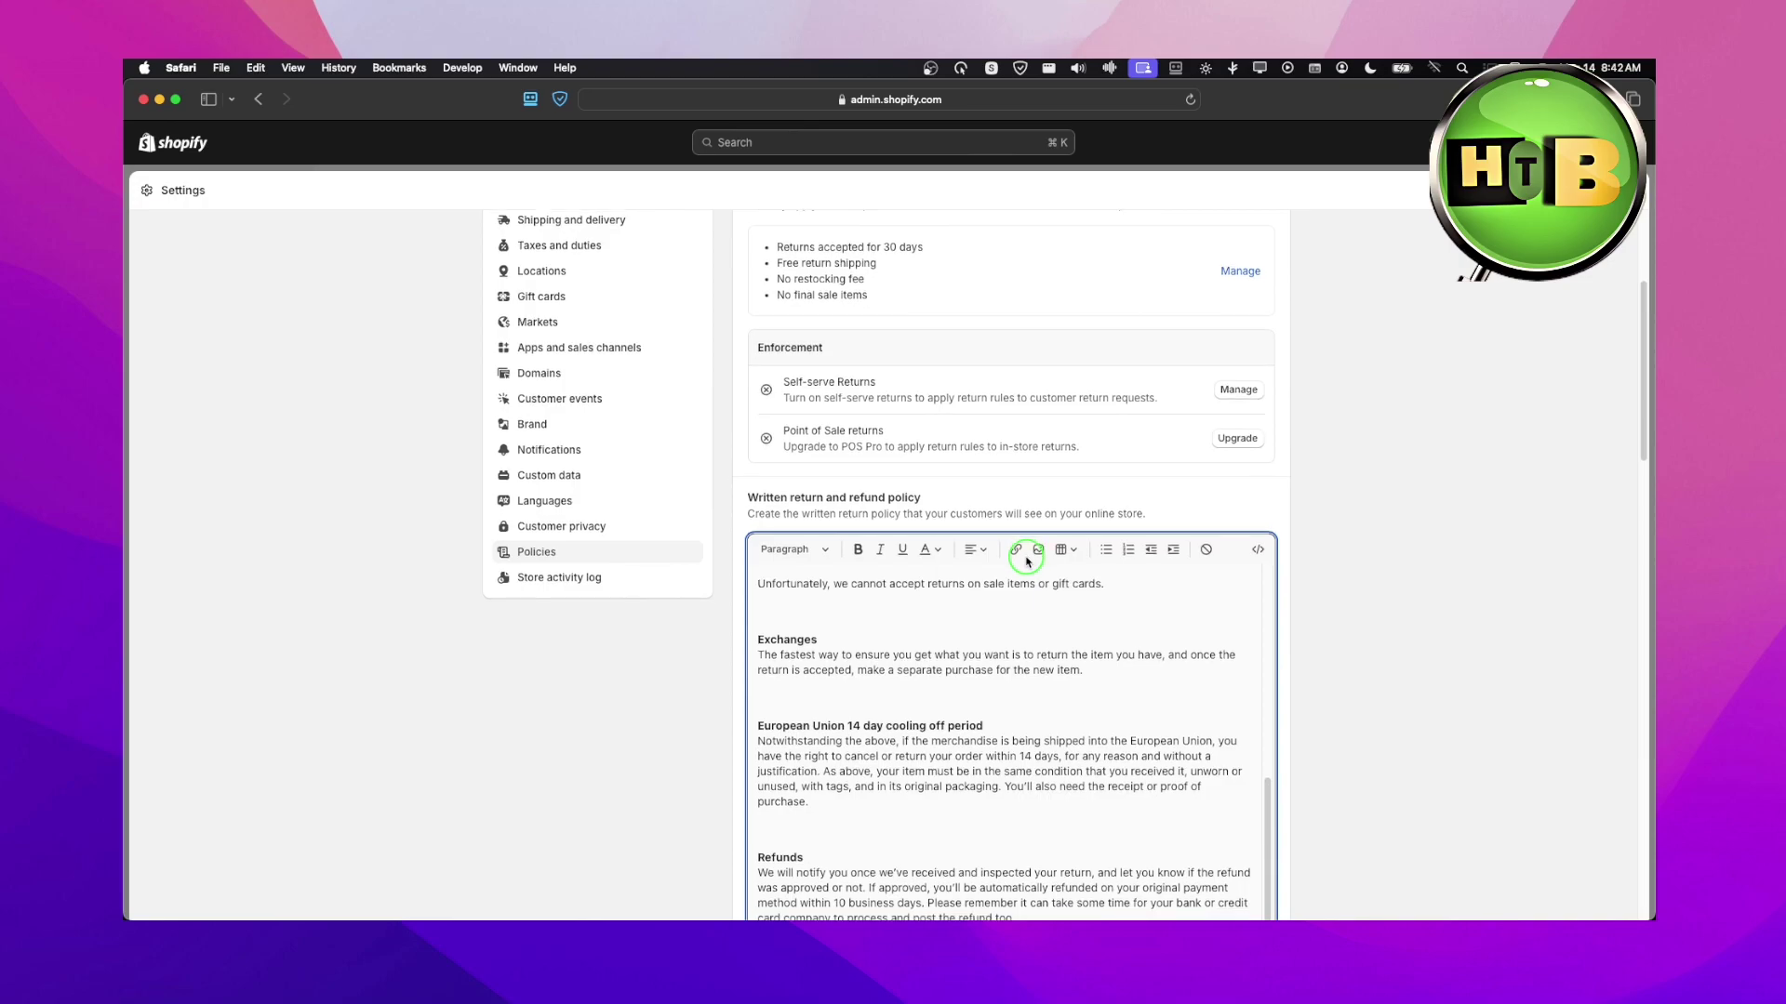
{"action": "scroll", "coordinate": [1027, 558], "scroll_direction": "down", "scroll_amount": 5}
{"action": "scroll", "coordinate": [1025, 556], "scroll_direction": "down", "scroll_amount": 1}
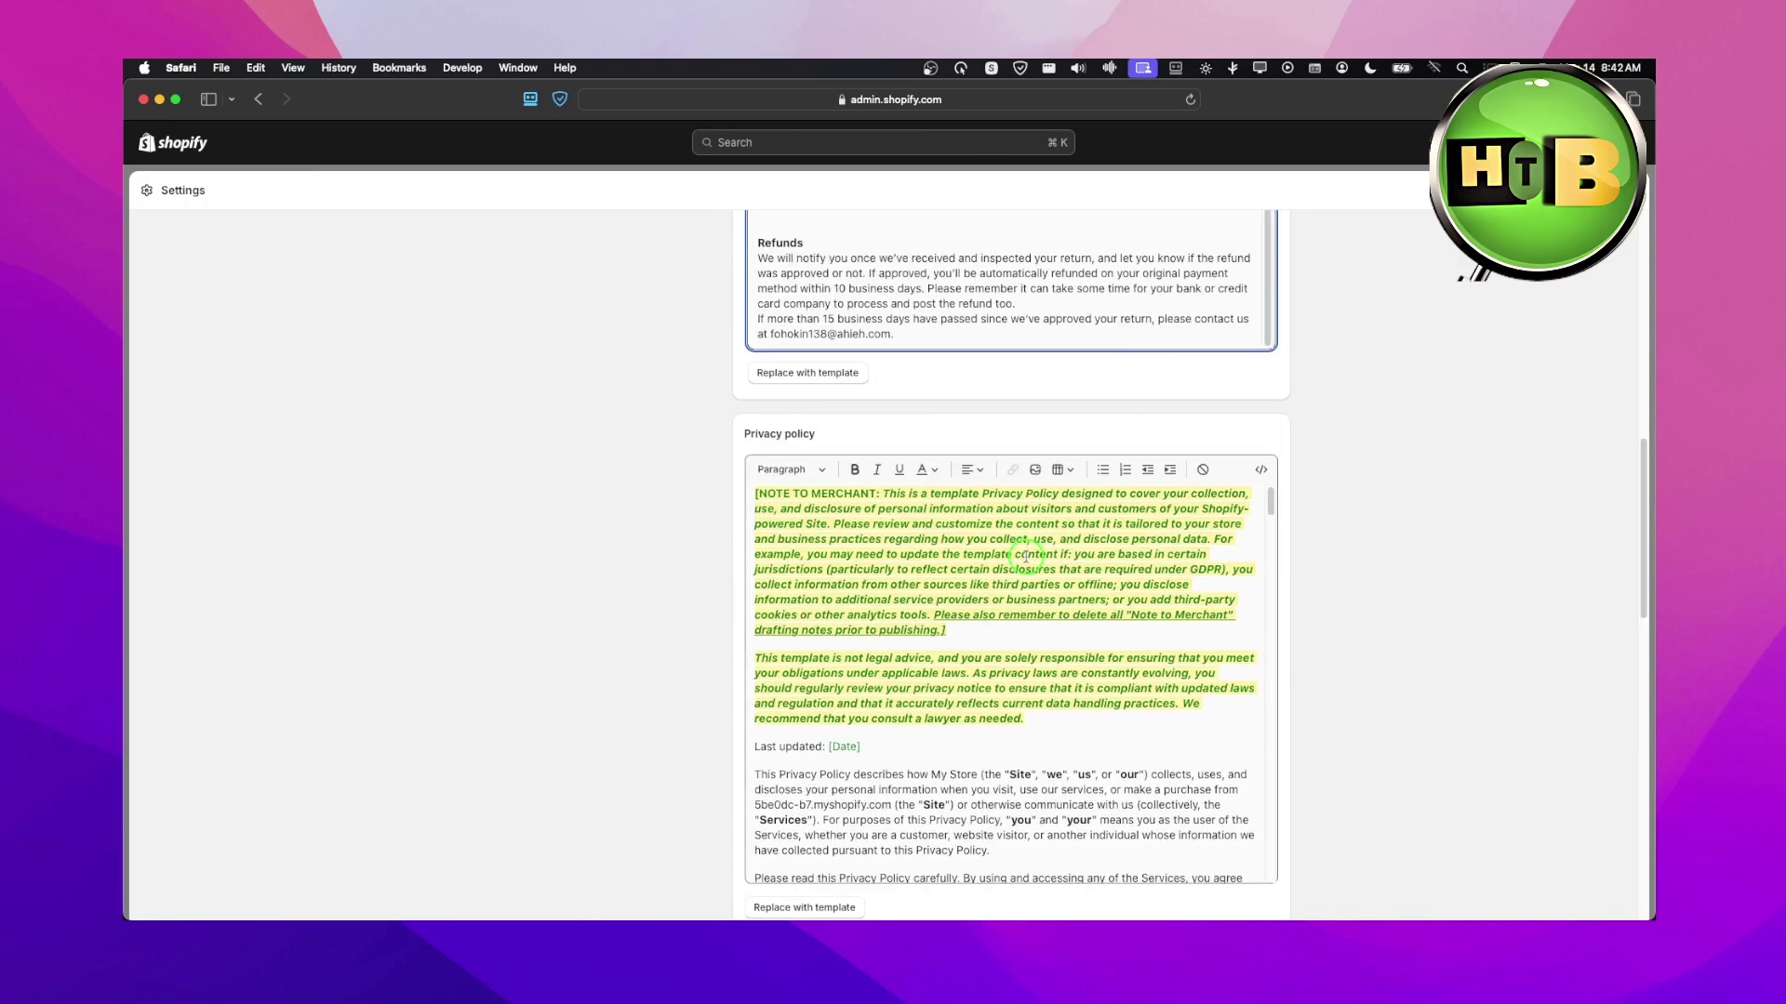
Clear all existing text from the Privacy policy editor.
{"action": "left_click", "coordinate": [1027, 556]}
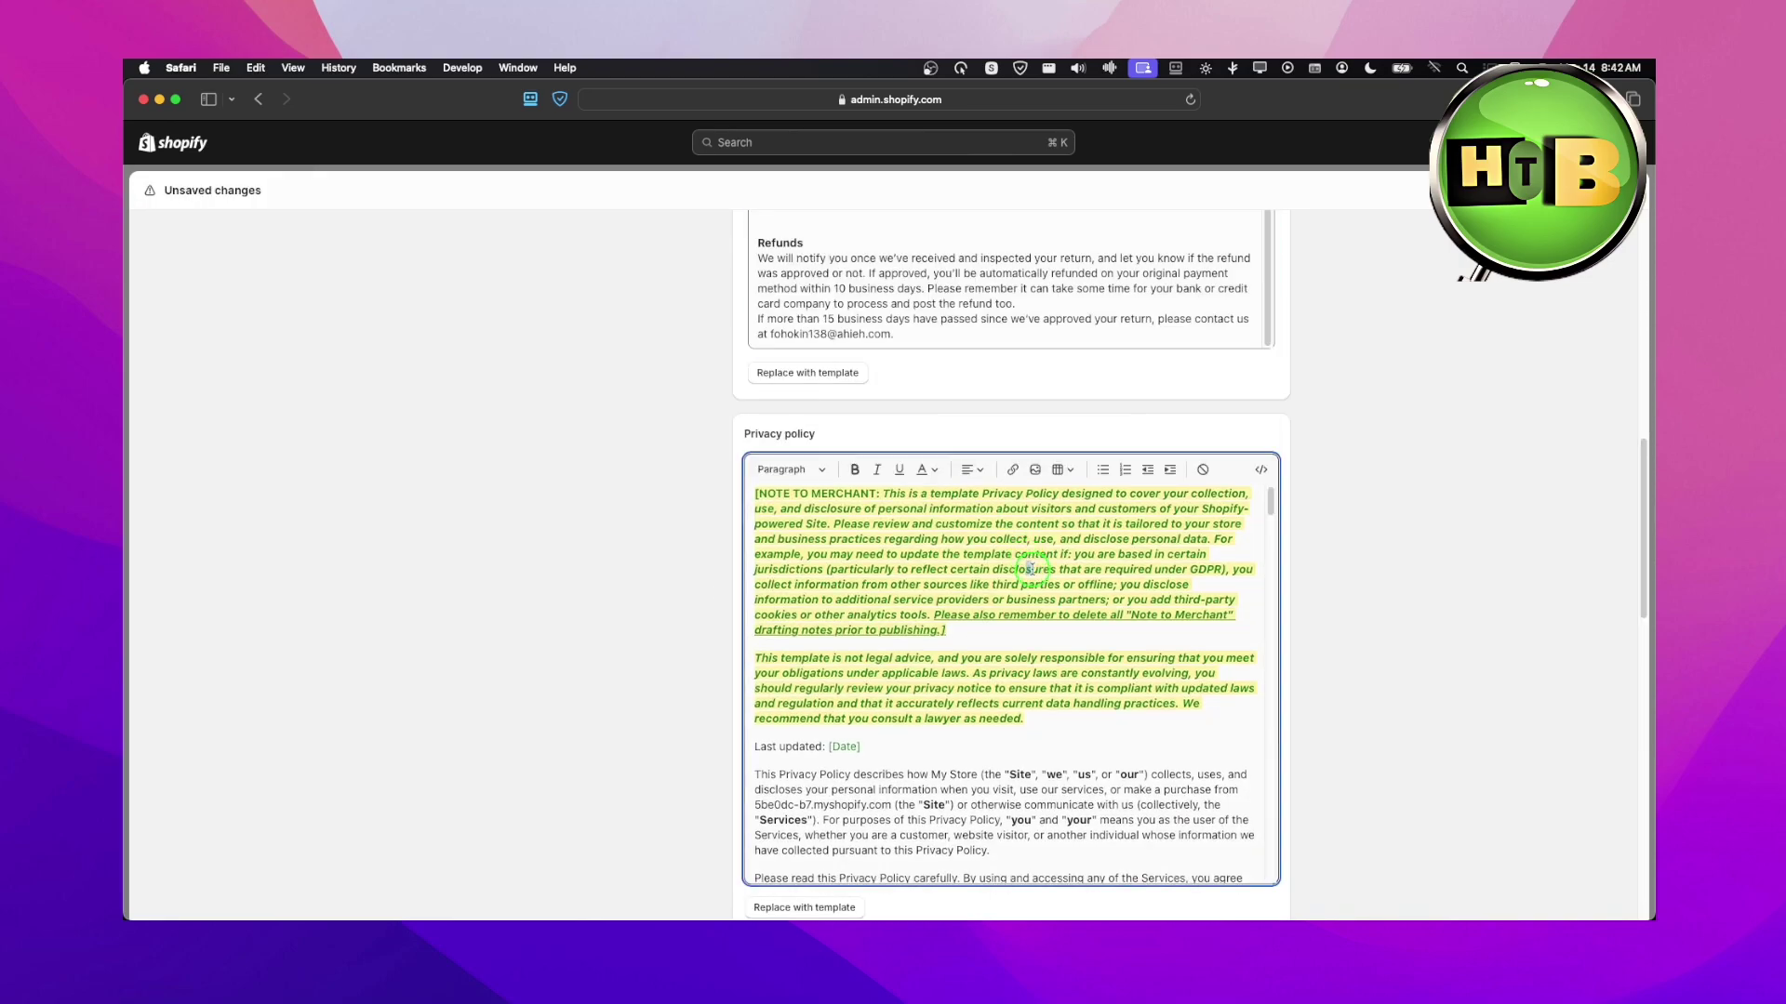
{"action": "key", "text": "cmd+a"}
{"action": "key", "text": "super+c"}
{"action": "key", "text": "BackSpace"}
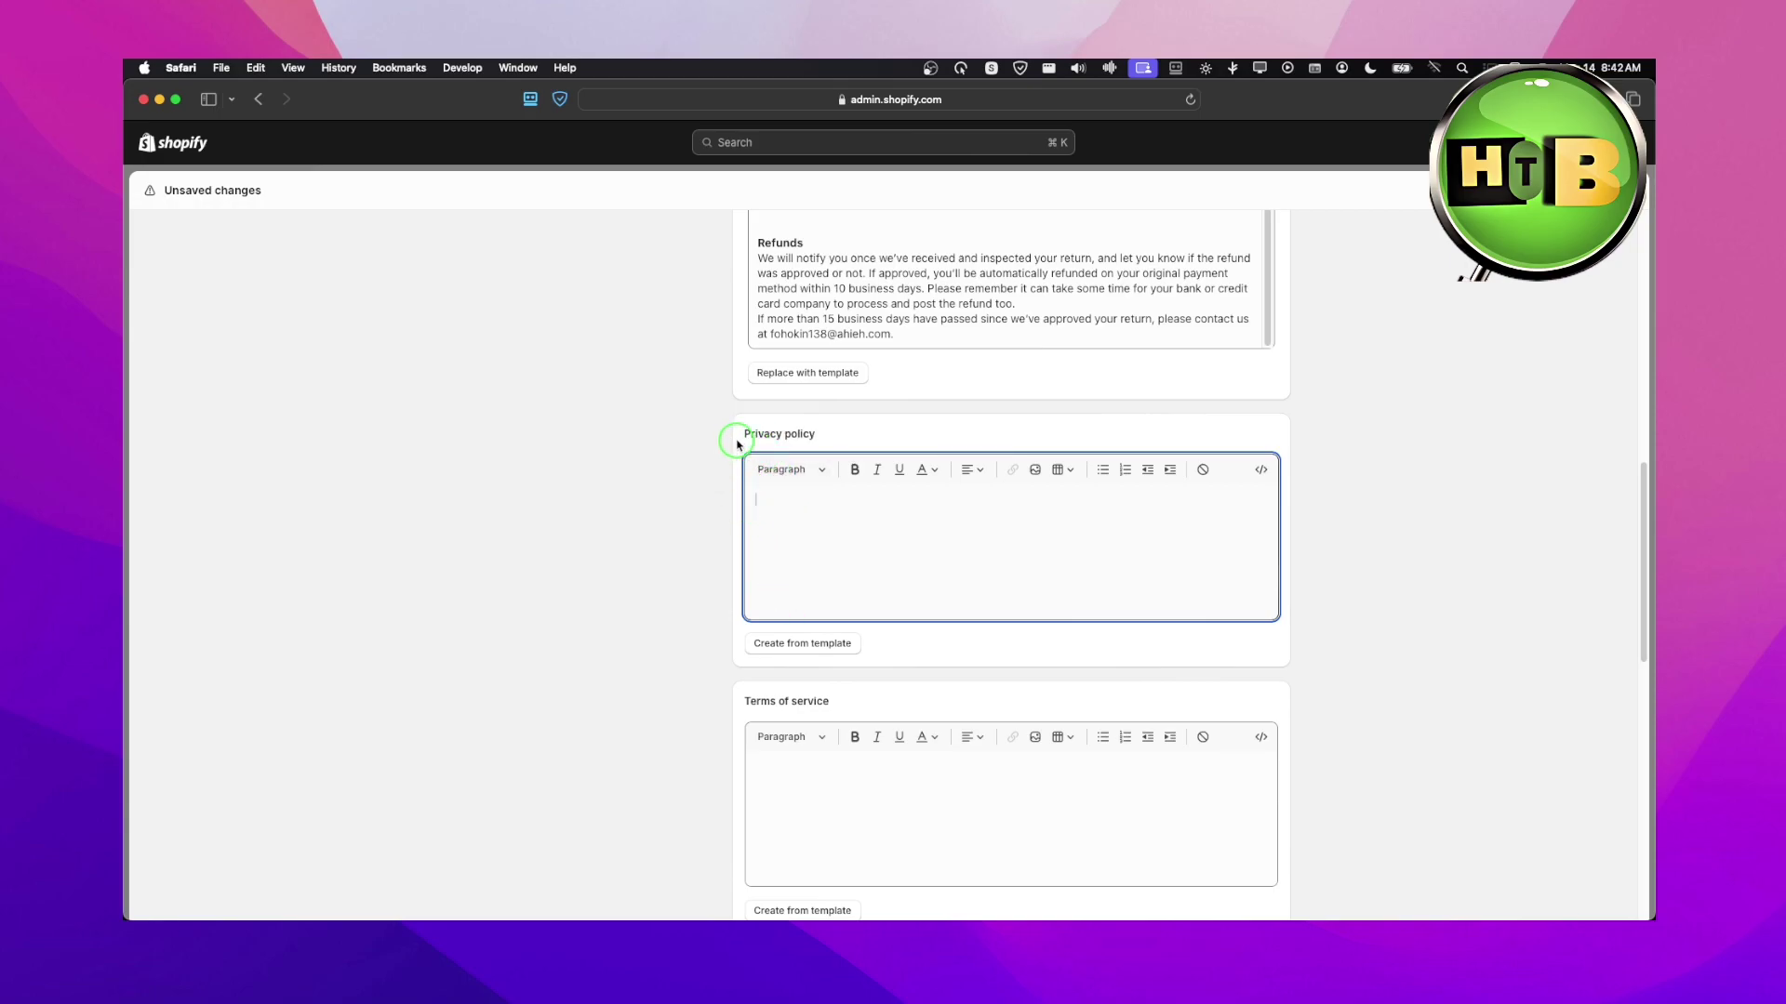
{"action": "key", "text": "super+v"}
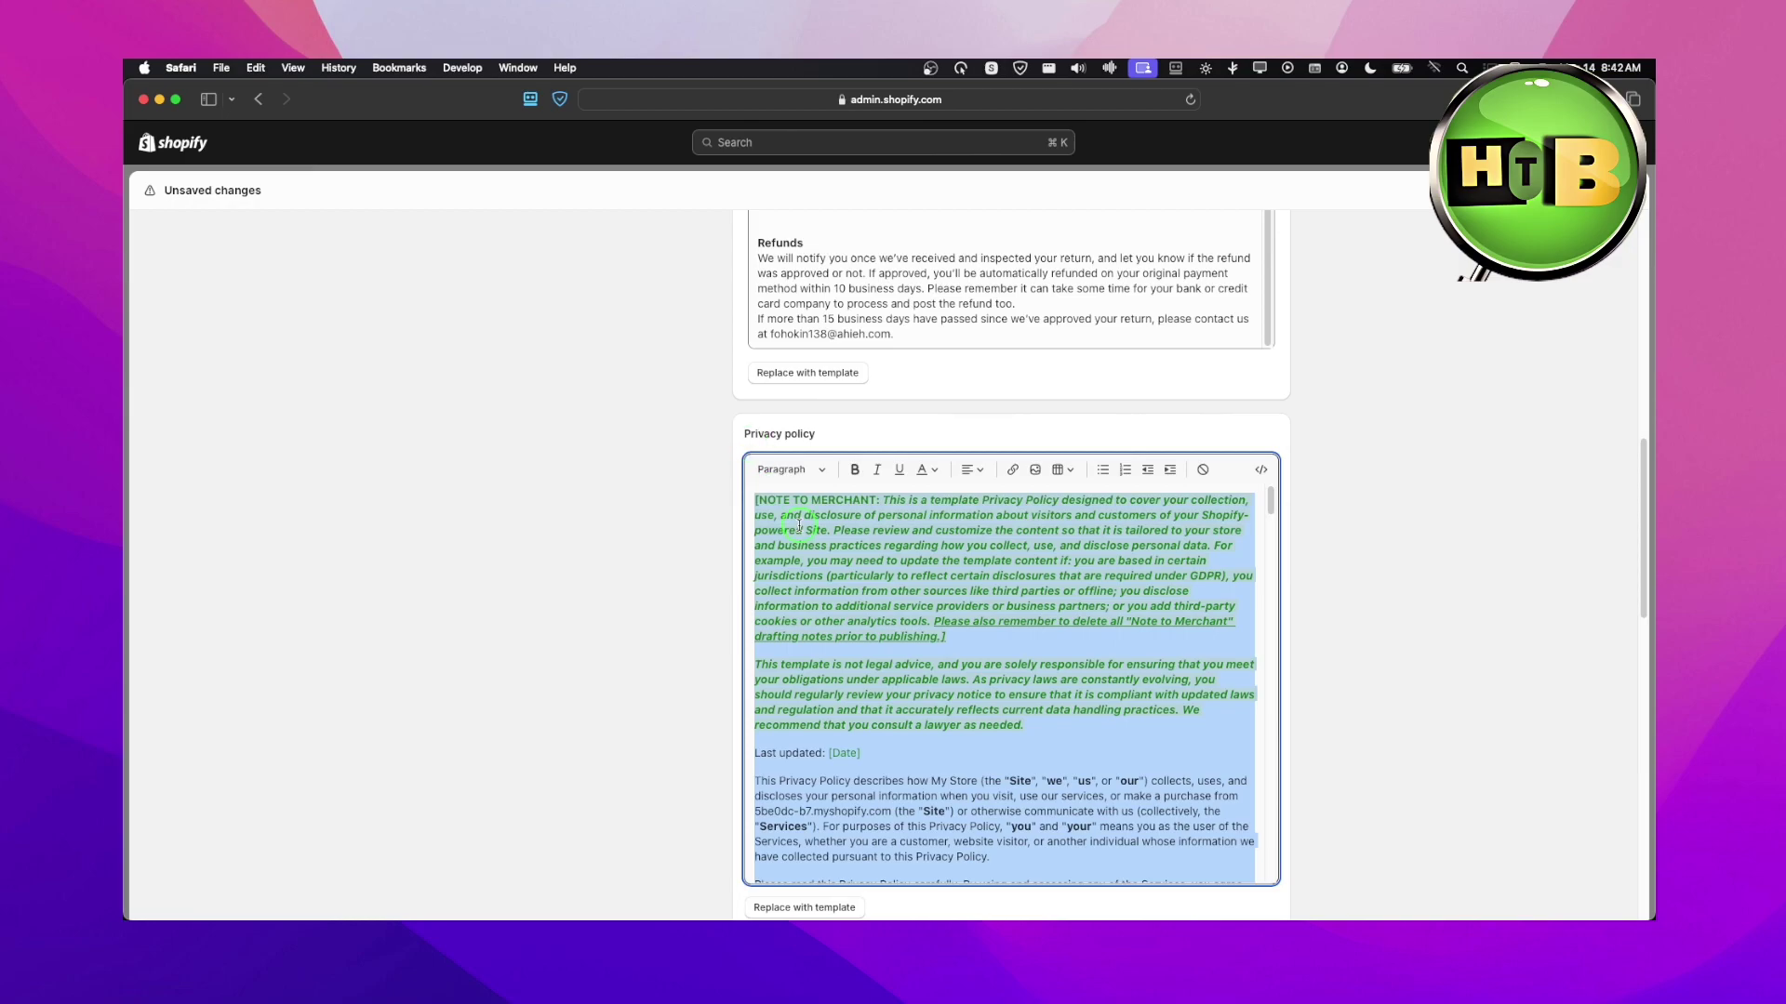
{"action": "left_click", "coordinate": [800, 527]}
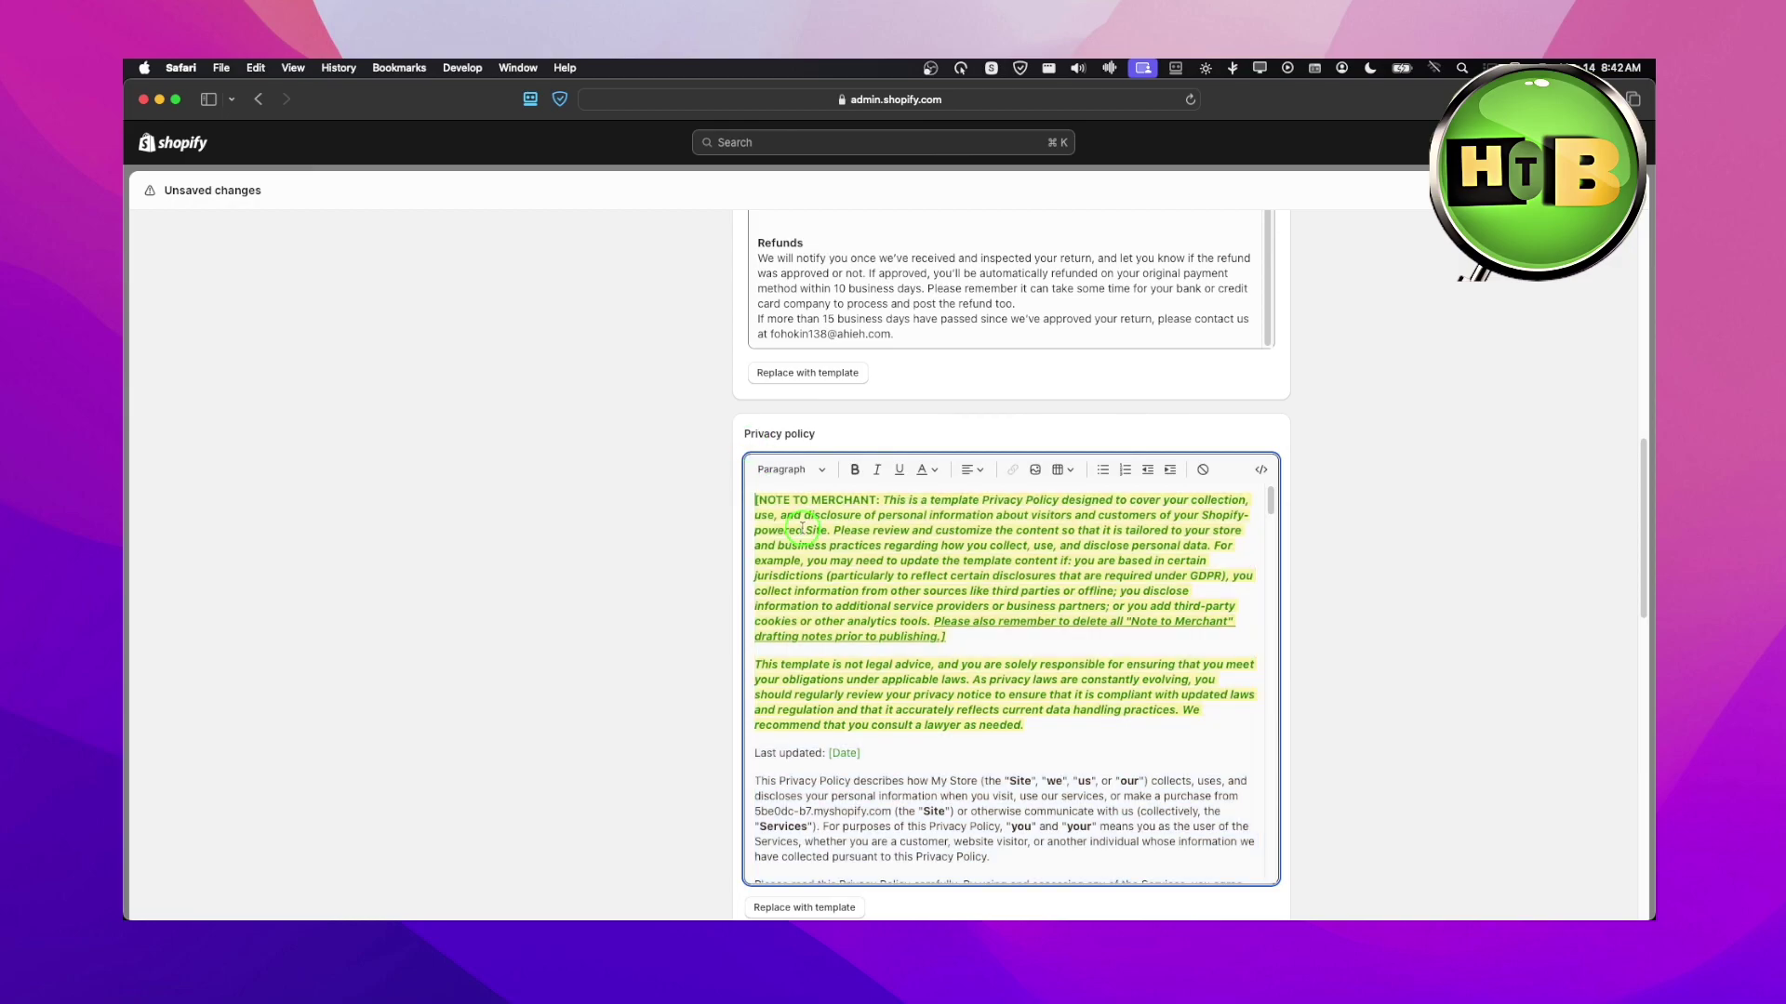
{"action": "key", "text": "super+a"}
{"action": "key", "text": "BackSpace"}
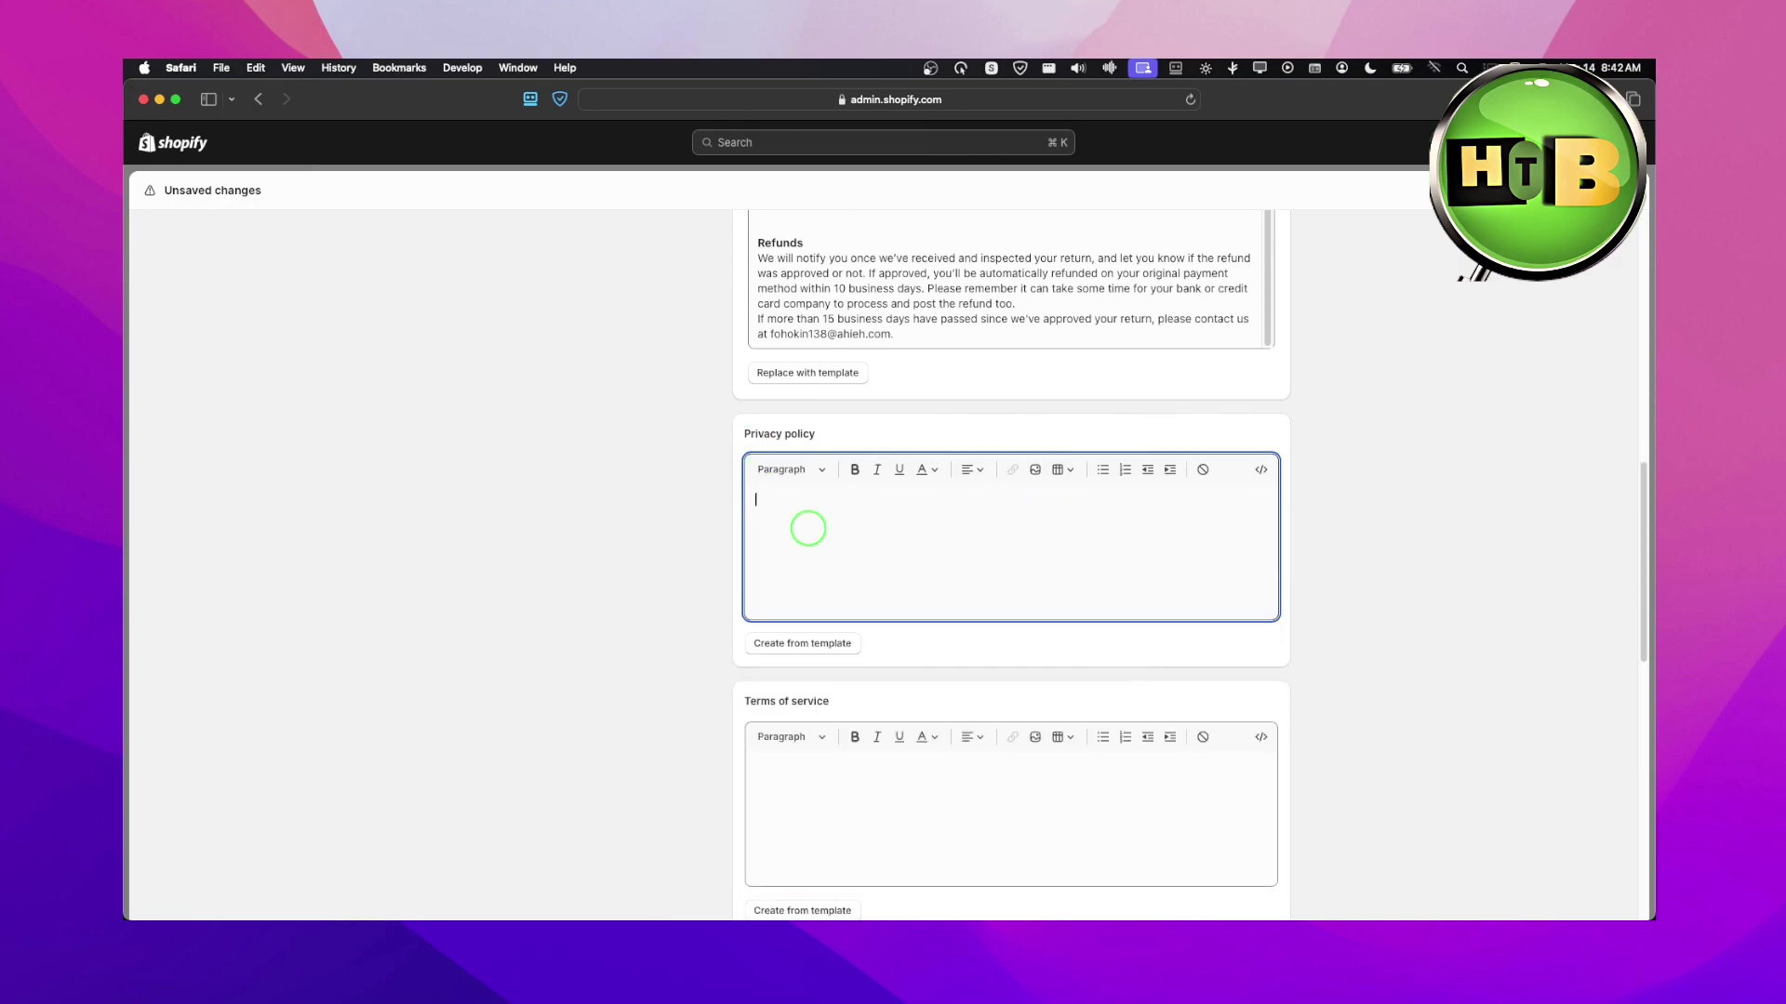
{"action": "type", "text": "ΩΩ"}
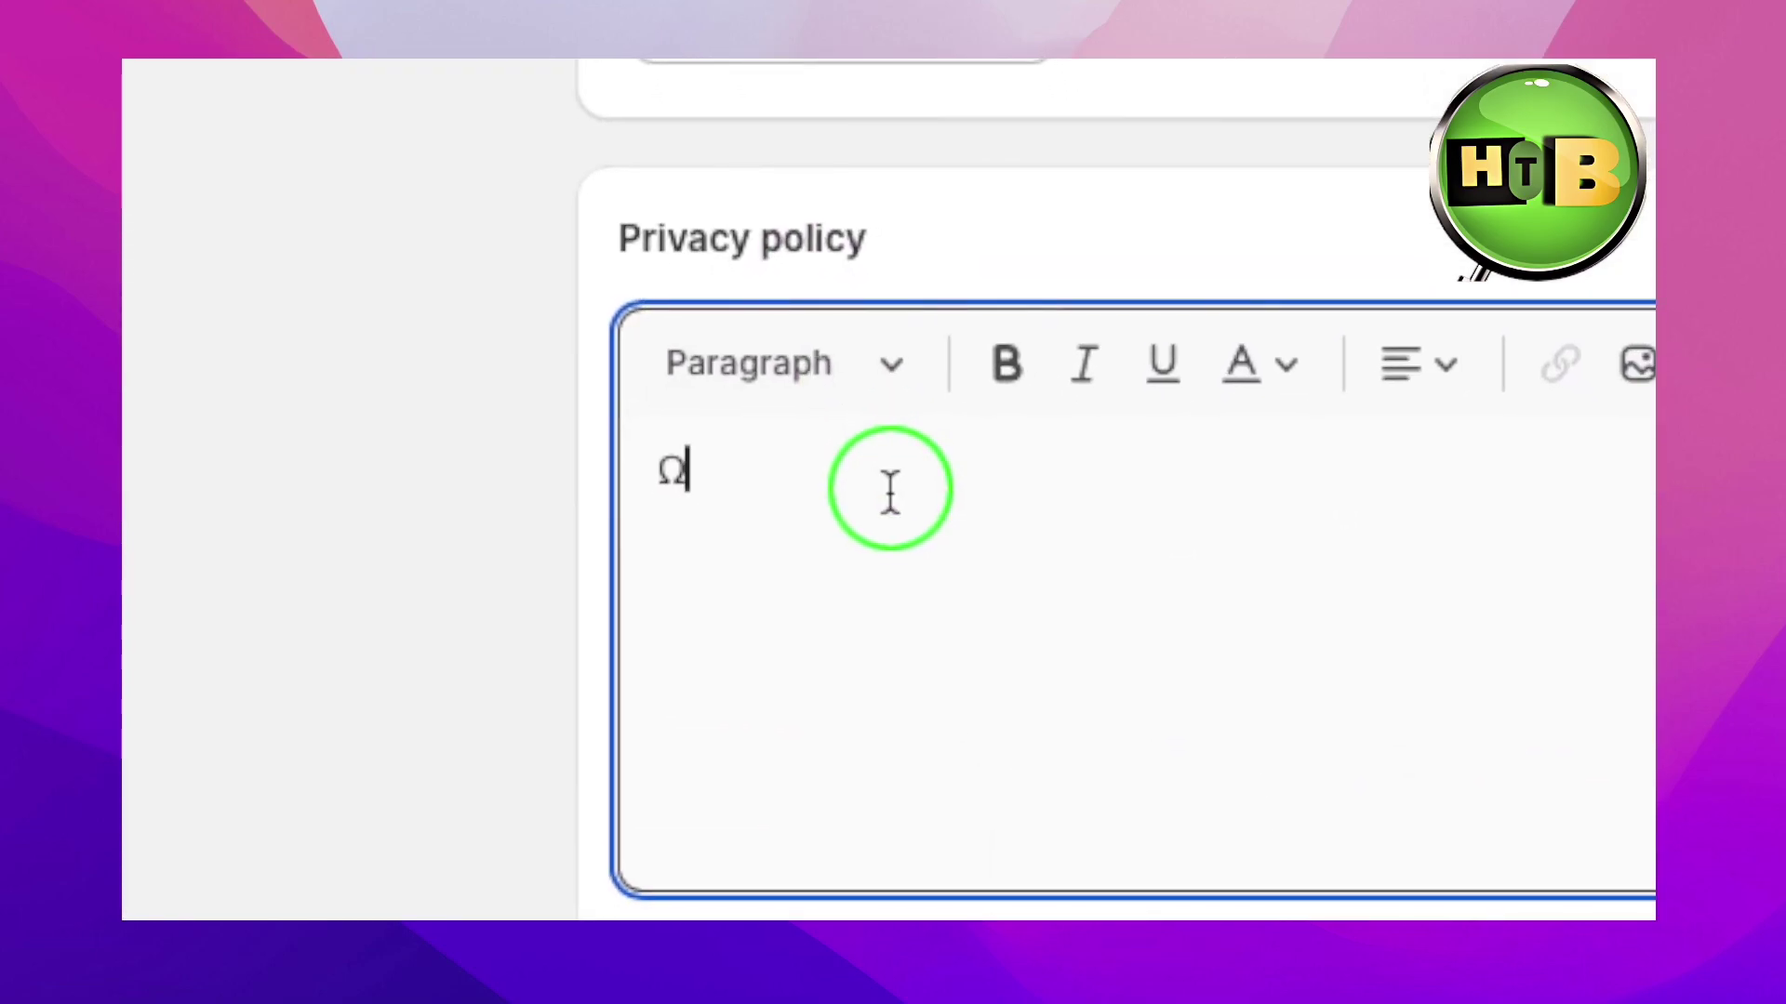
Confirm replacing the privacy policy with Shopify's template and review it down to Terms of service.
{"action": "left_click", "coordinate": [806, 642]}
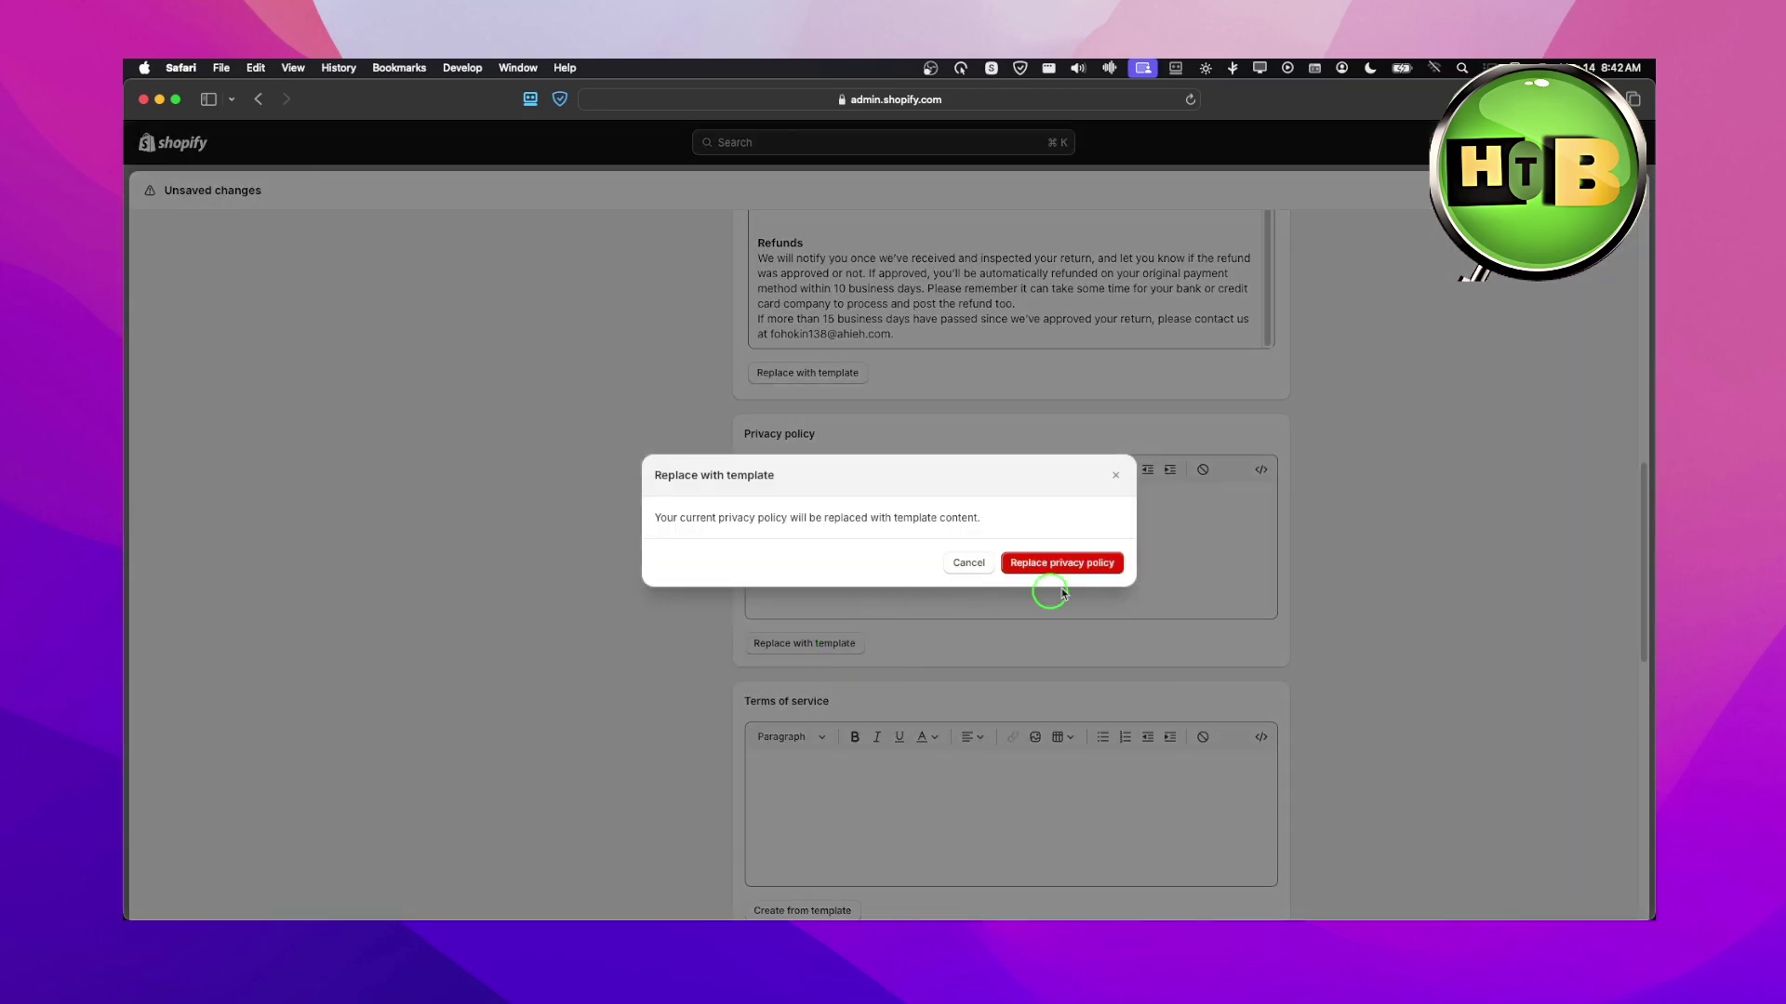
{"action": "left_click", "coordinate": [1065, 564]}
{"action": "scroll", "coordinate": [967, 574], "scroll_direction": "down", "scroll_amount": 3}
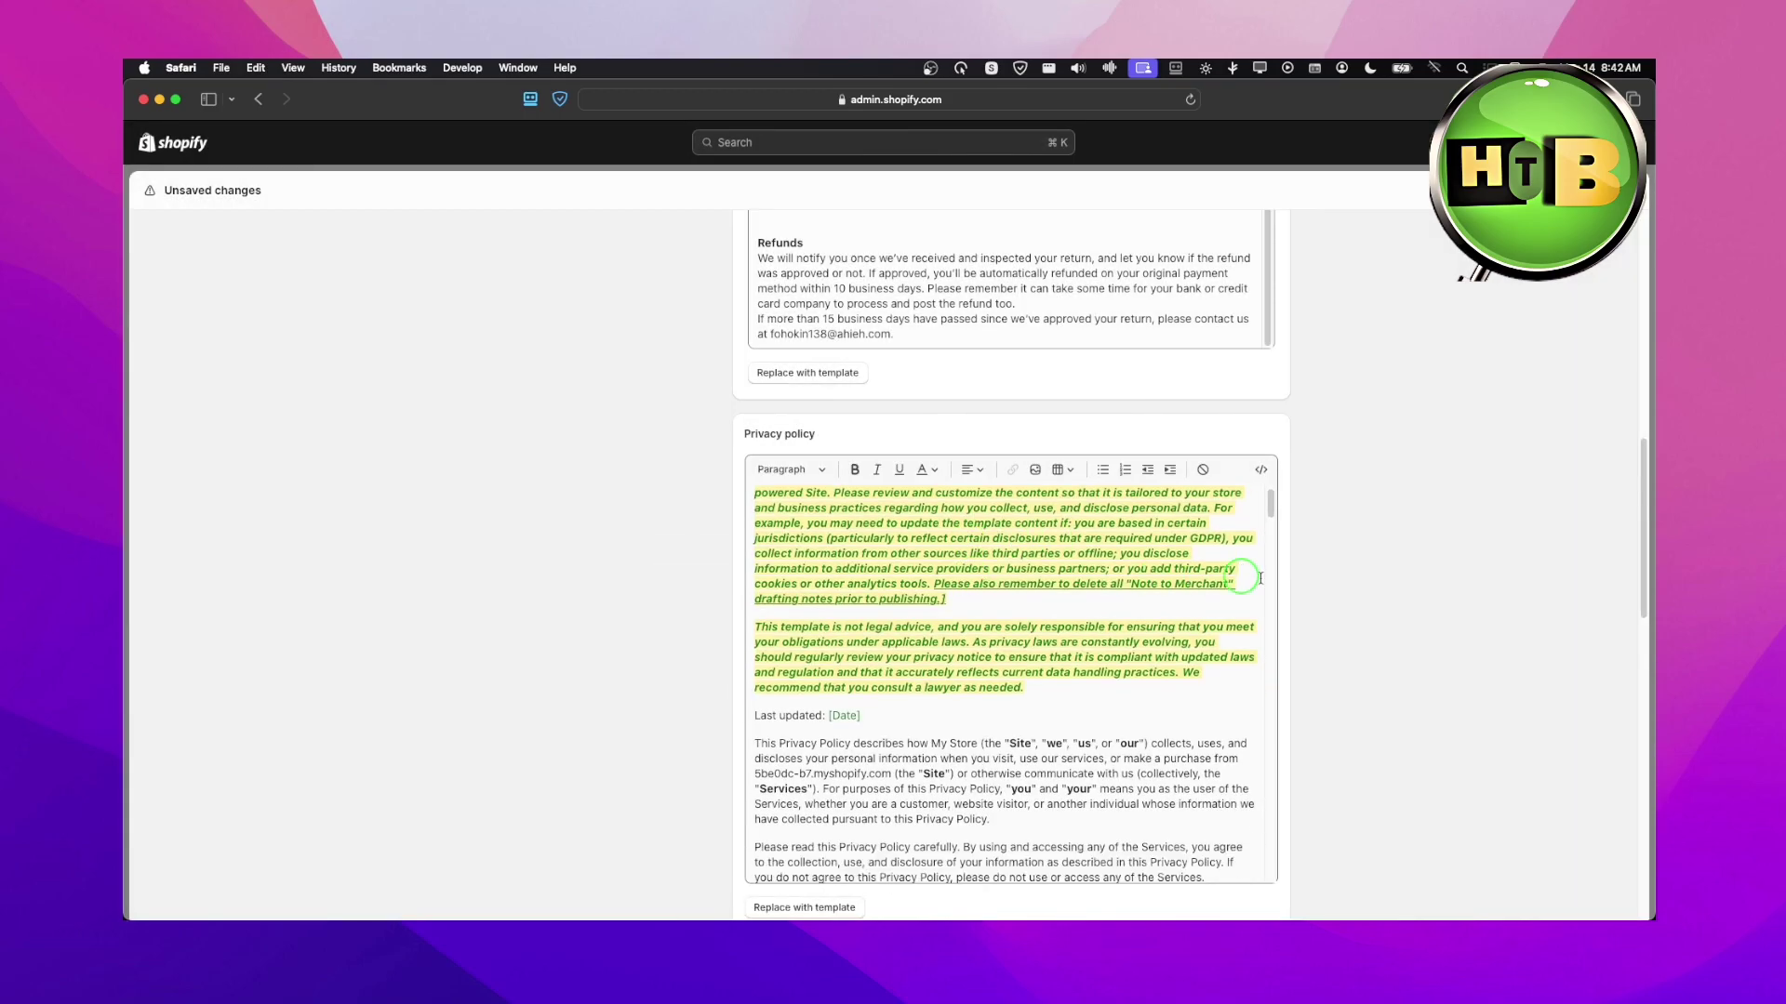
{"action": "scroll", "coordinate": [1283, 579], "scroll_direction": "down", "scroll_amount": 3}
{"action": "scroll", "coordinate": [1081, 481], "scroll_direction": "down", "scroll_amount": 5}
{"action": "scroll", "coordinate": [1081, 481], "scroll_direction": "down", "scroll_amount": 5}
{"action": "scroll", "coordinate": [1081, 480], "scroll_direction": "down", "scroll_amount": 5}
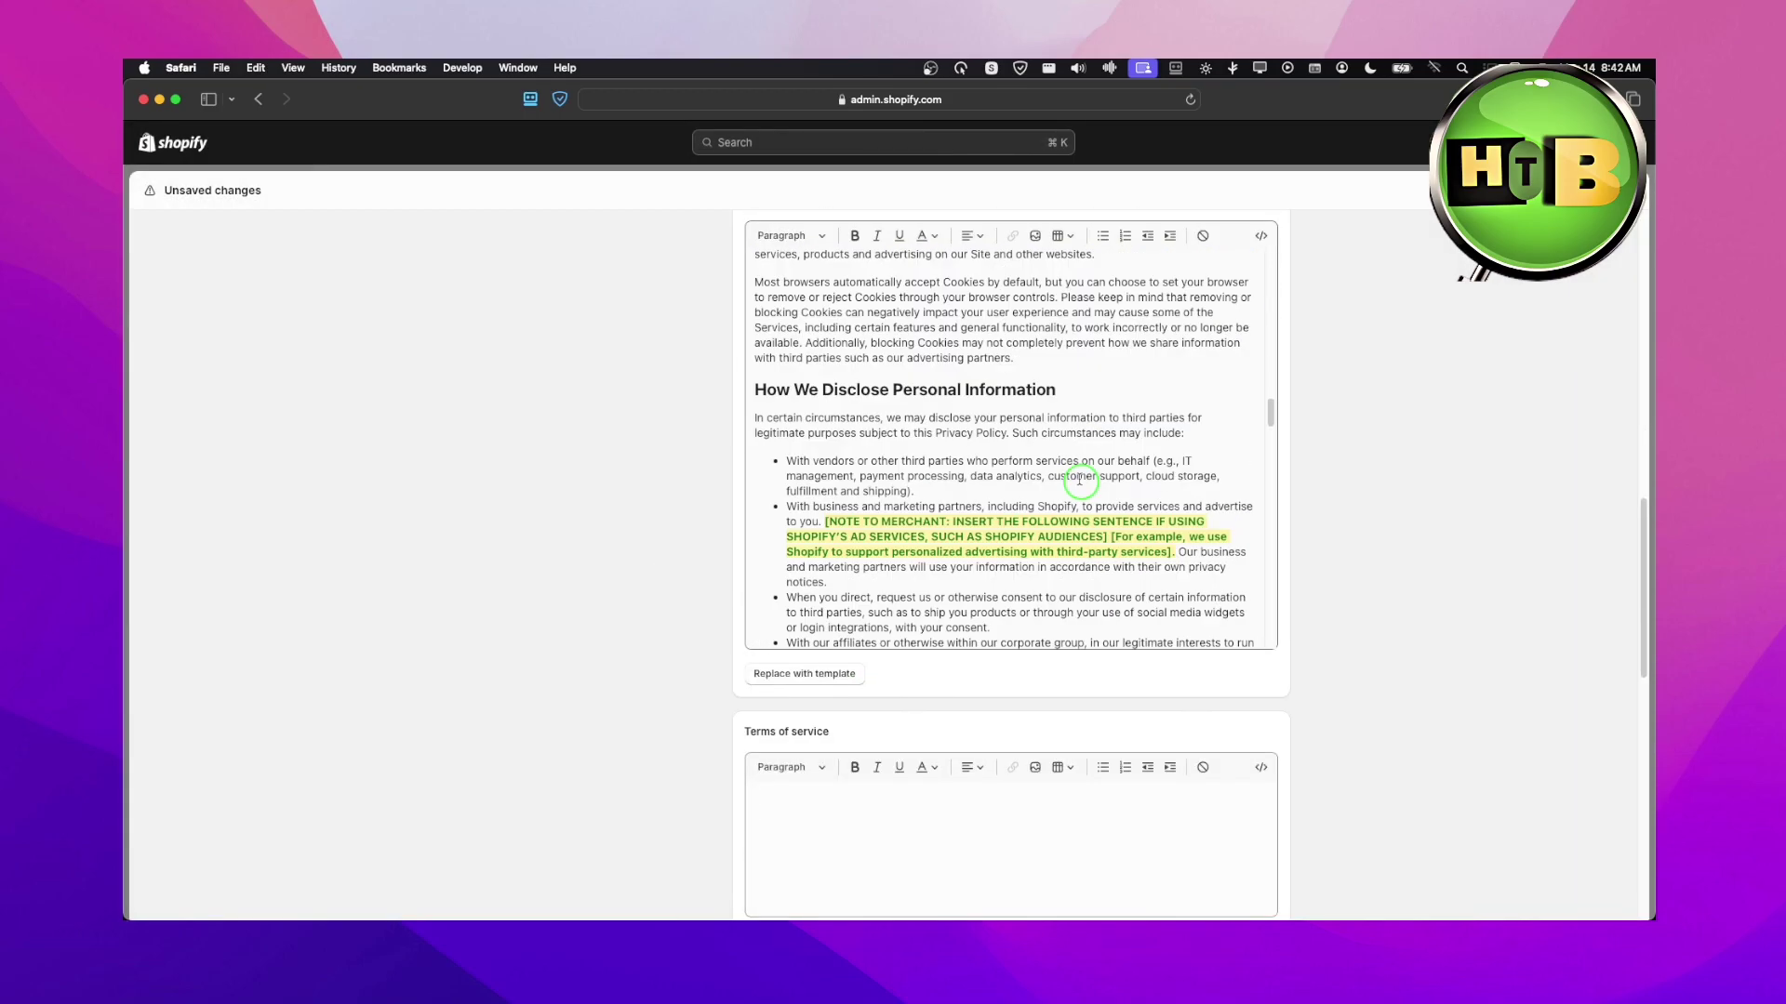
{"action": "scroll", "coordinate": [1081, 481], "scroll_direction": "down", "scroll_amount": 5}
{"action": "scroll", "coordinate": [1081, 481], "scroll_direction": "down", "scroll_amount": 5}
{"action": "scroll", "coordinate": [1080, 480], "scroll_direction": "down", "scroll_amount": 3}
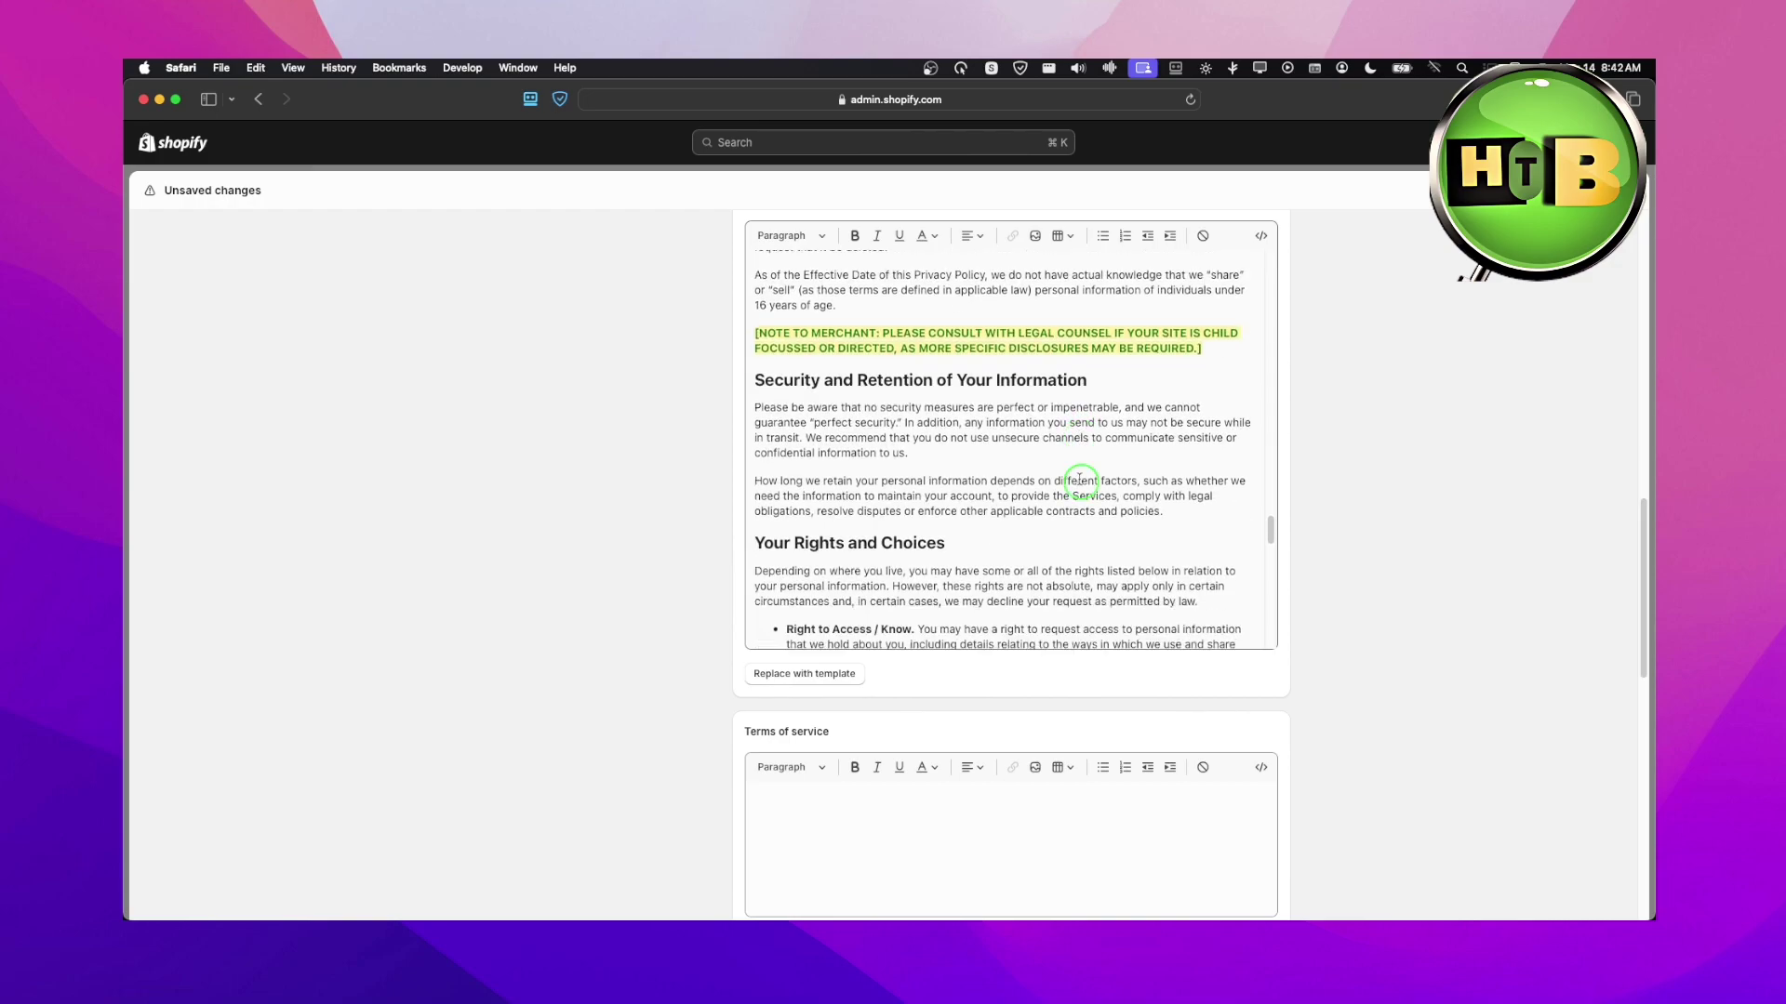
{"action": "scroll", "coordinate": [1080, 481], "scroll_direction": "down", "scroll_amount": 3}
{"action": "scroll", "coordinate": [1080, 481], "scroll_direction": "down", "scroll_amount": 5}
{"action": "scroll", "coordinate": [1080, 481], "scroll_direction": "down", "scroll_amount": 5}
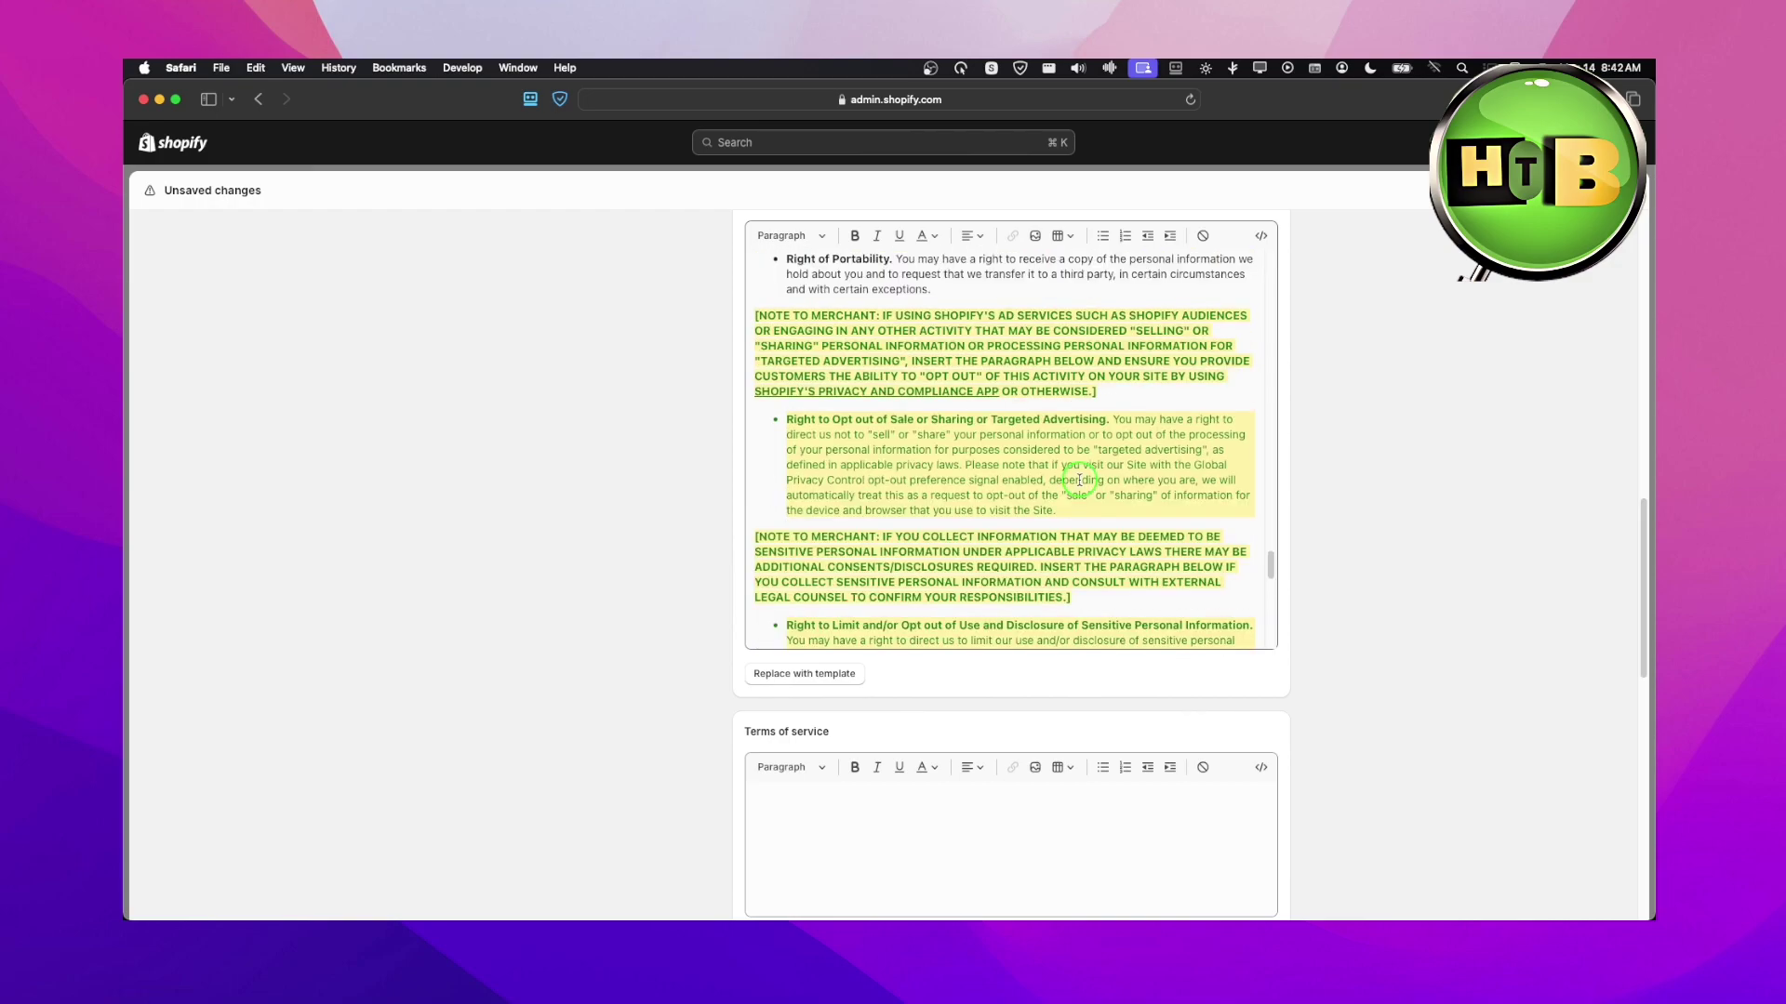
{"action": "scroll", "coordinate": [1080, 481], "scroll_direction": "down", "scroll_amount": 3}
{"action": "scroll", "coordinate": [1080, 481], "scroll_direction": "down", "scroll_amount": 10}
{"action": "scroll", "coordinate": [1032, 479], "scroll_direction": "up", "scroll_amount": 1}
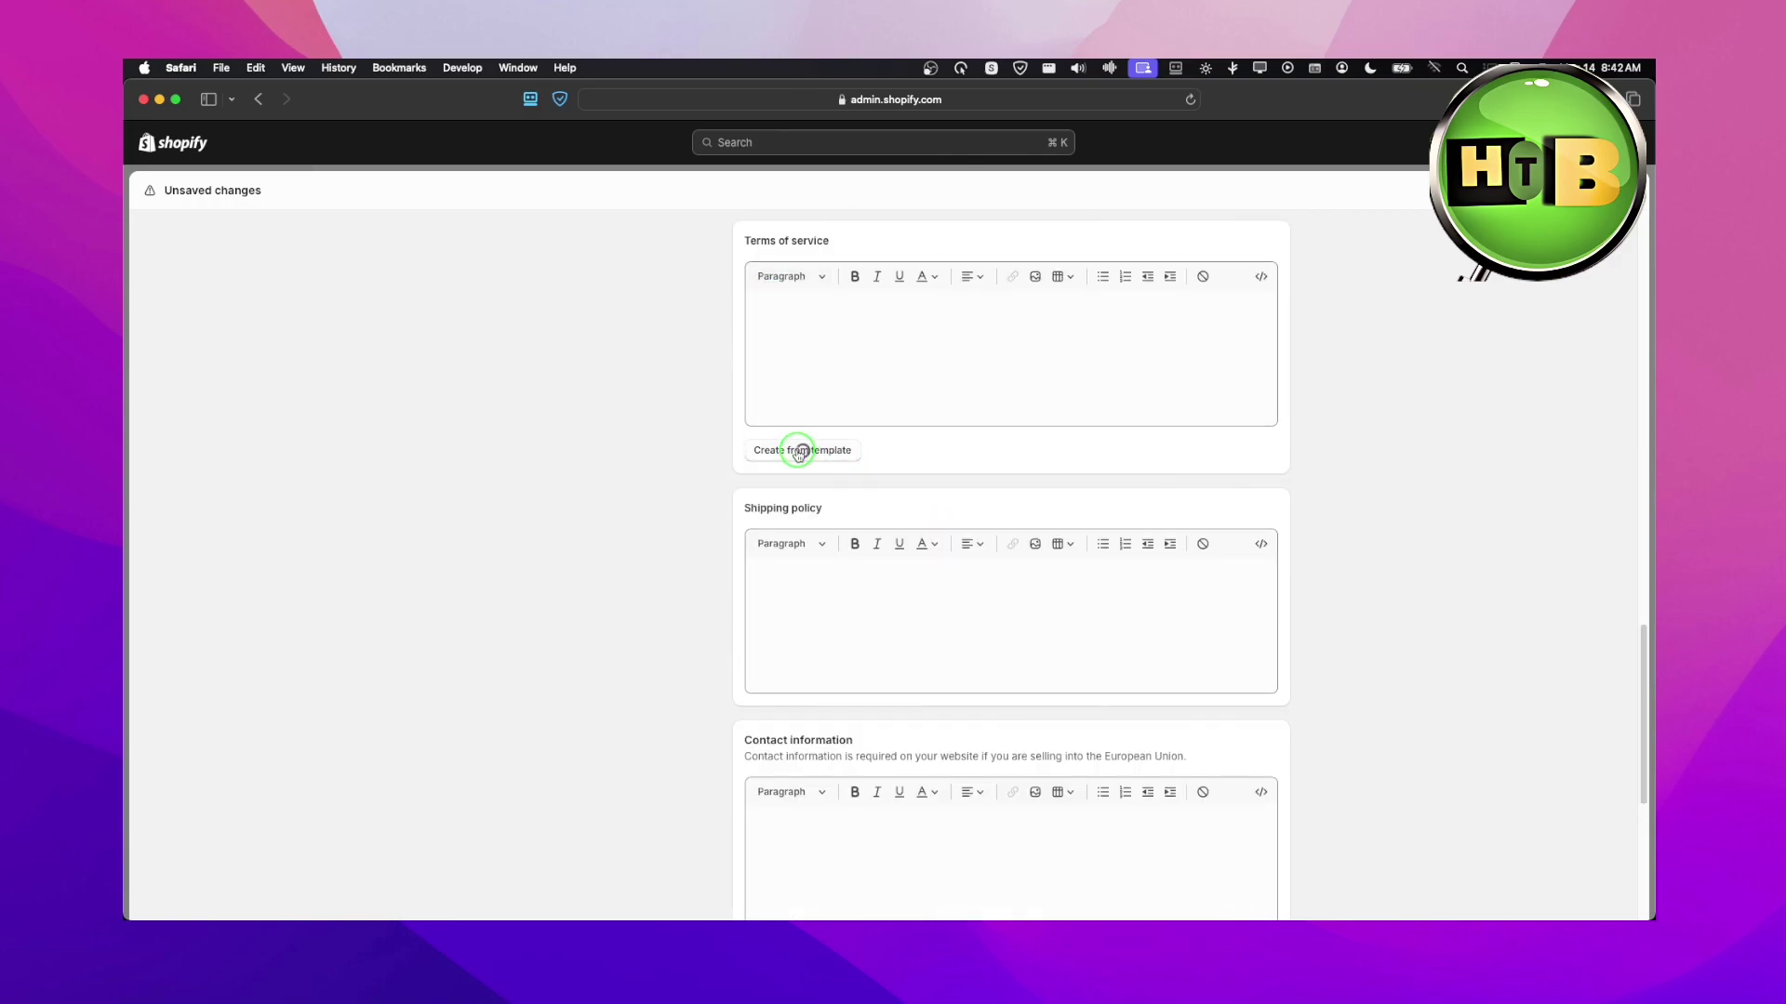
Generate the terms of service from the template, then exit Settings to Online Store > Themes.
{"action": "left_click", "coordinate": [798, 452]}
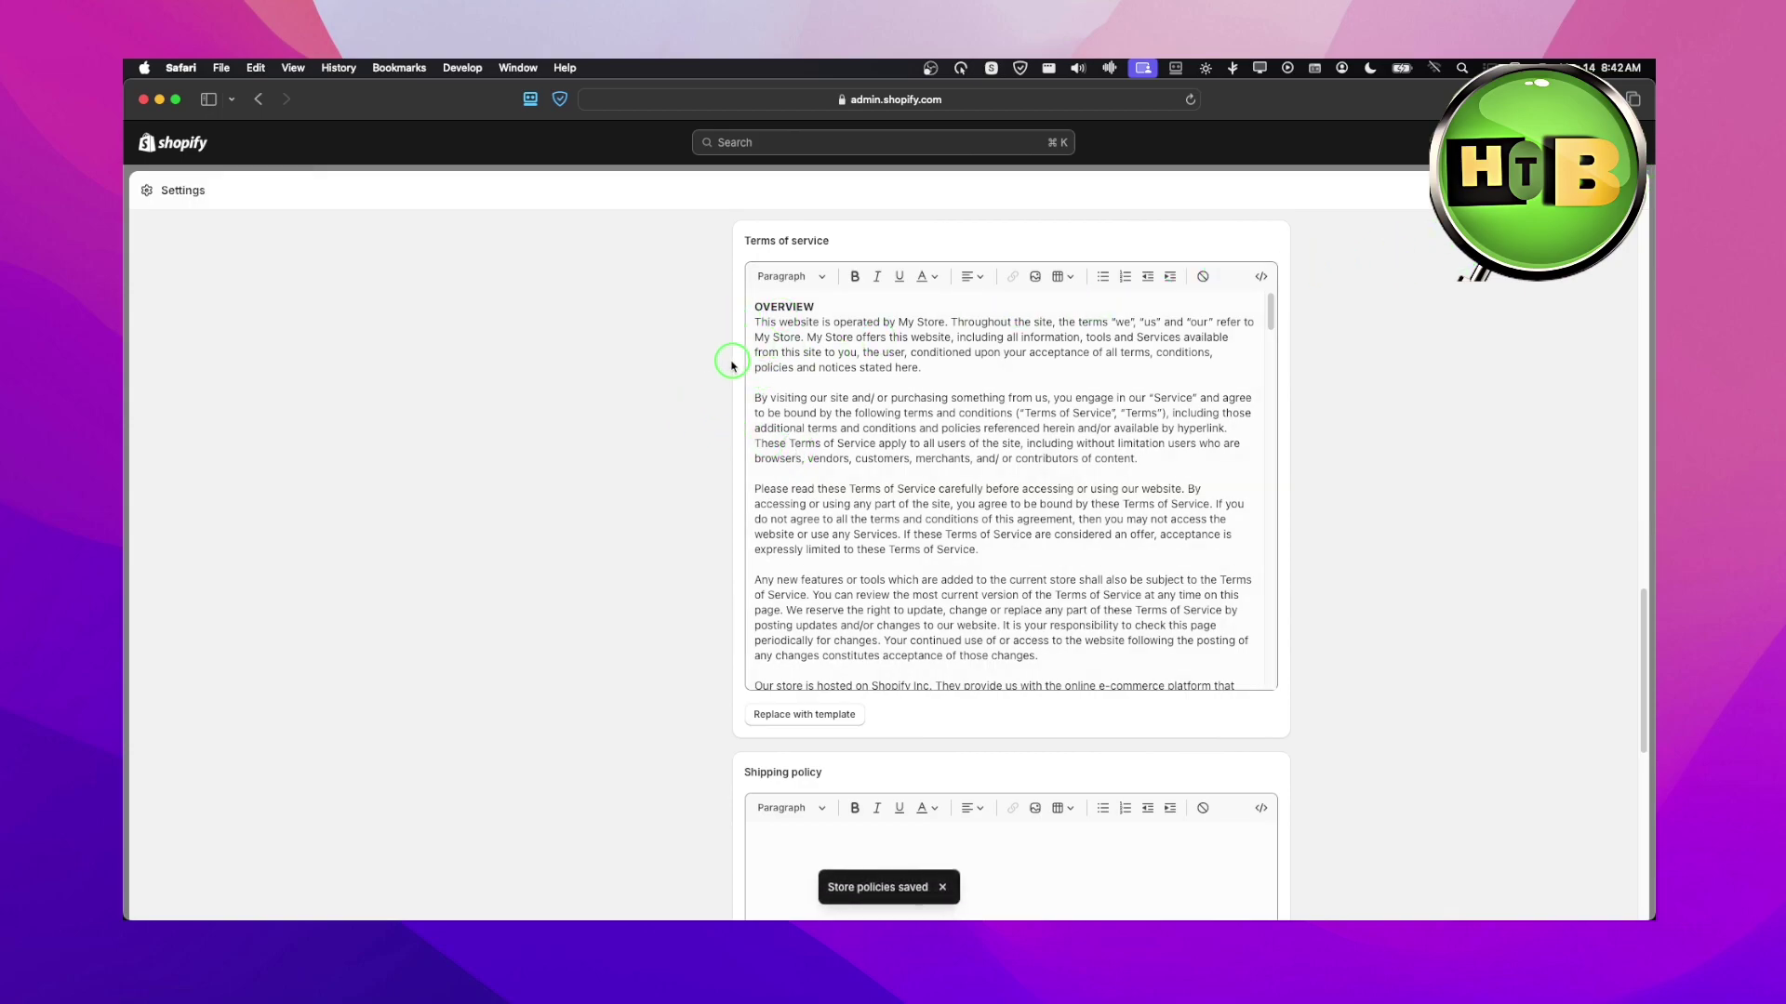
{"action": "key", "text": "Escape"}
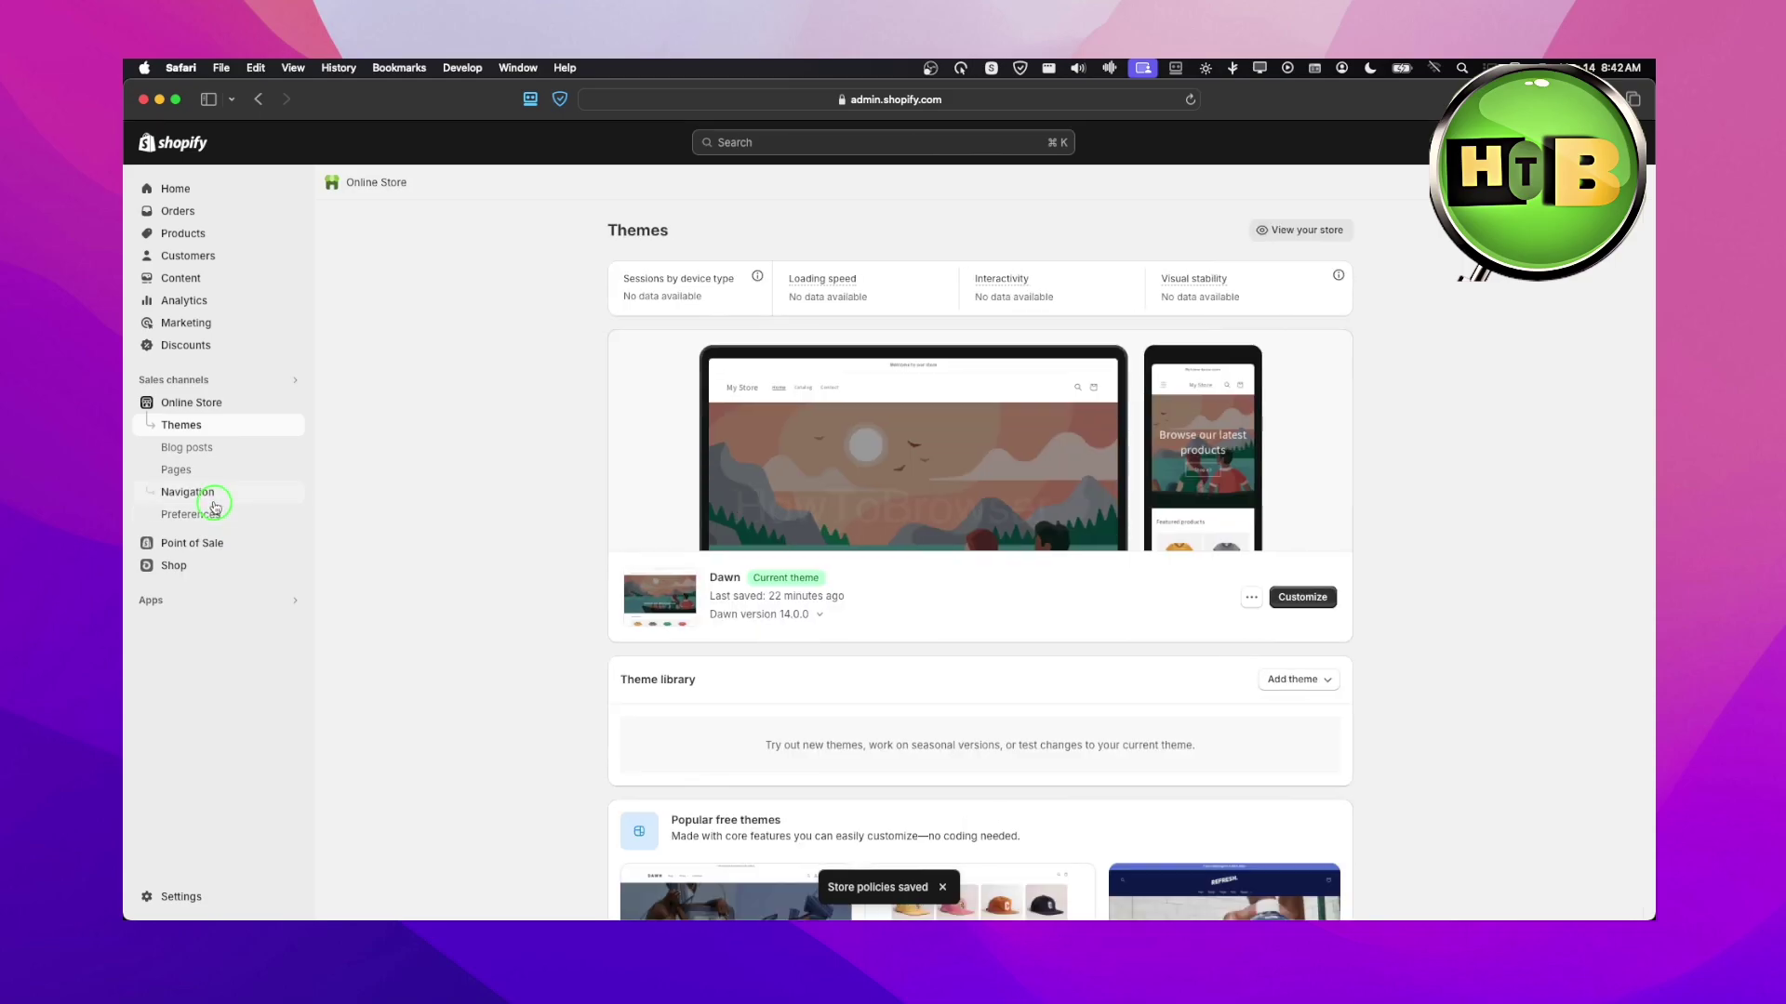
In Navigation, add a Policies > Privacy Policy item to the Footer menu and save.
{"action": "left_click", "coordinate": [211, 499]}
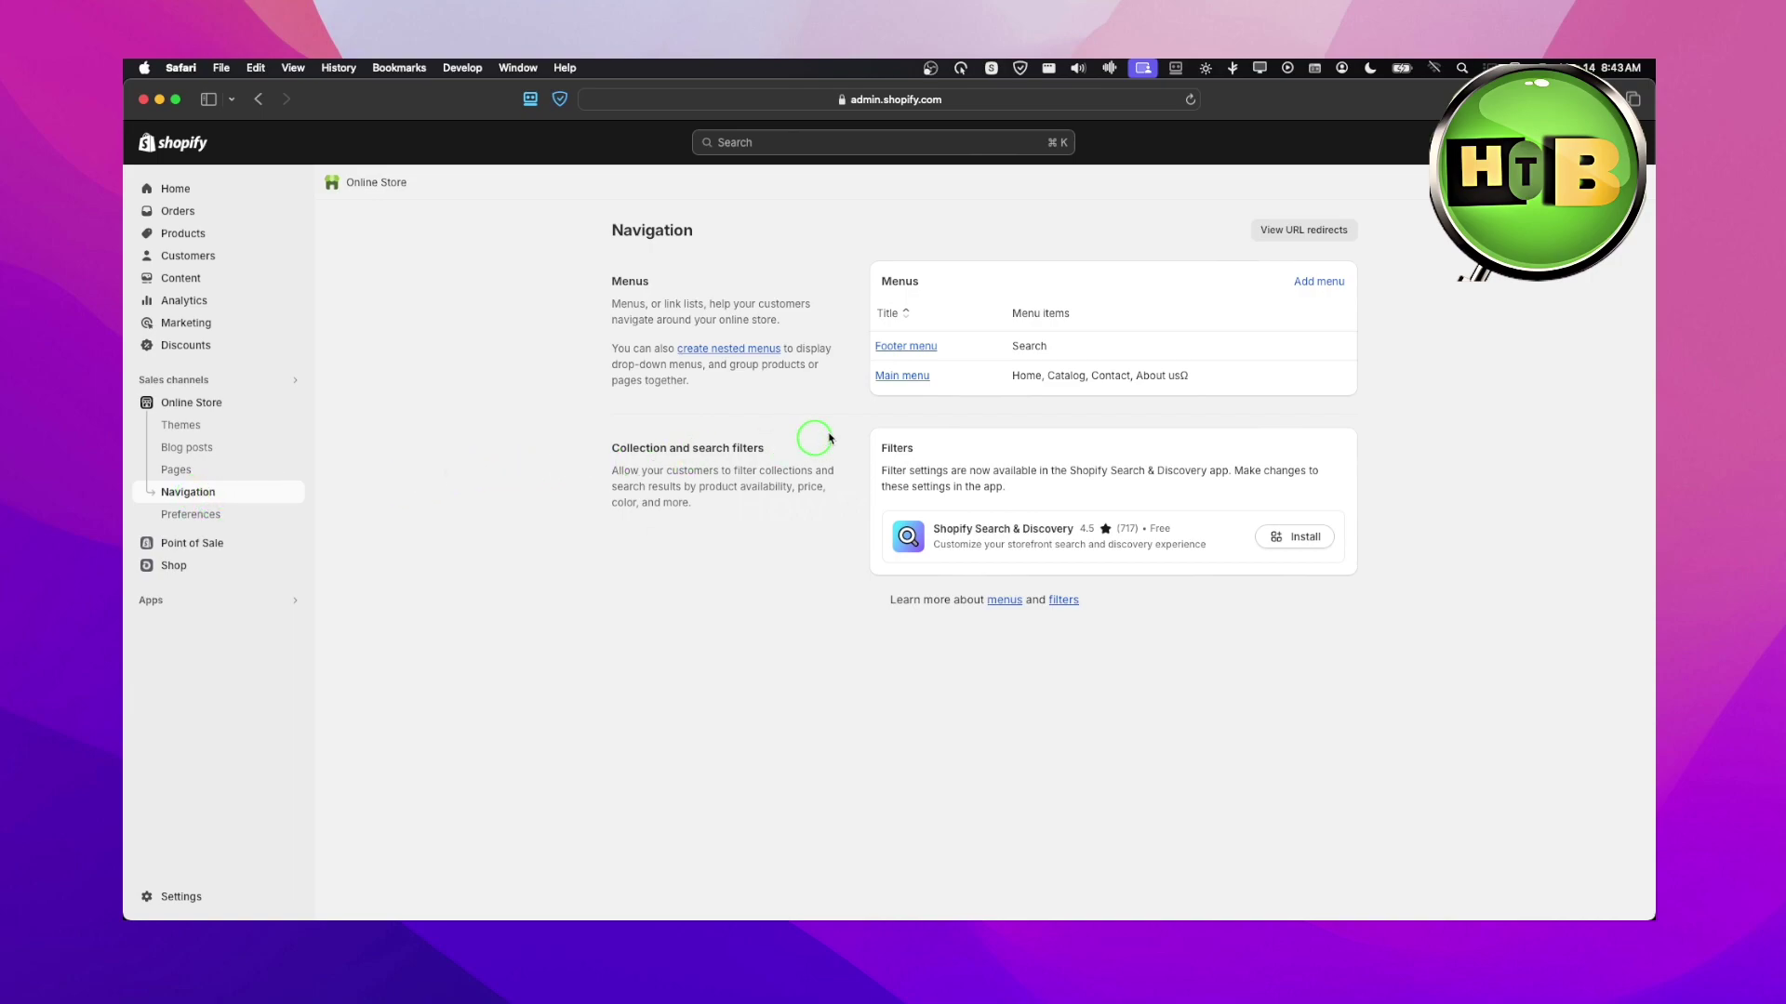
{"action": "left_click", "coordinate": [910, 352]}
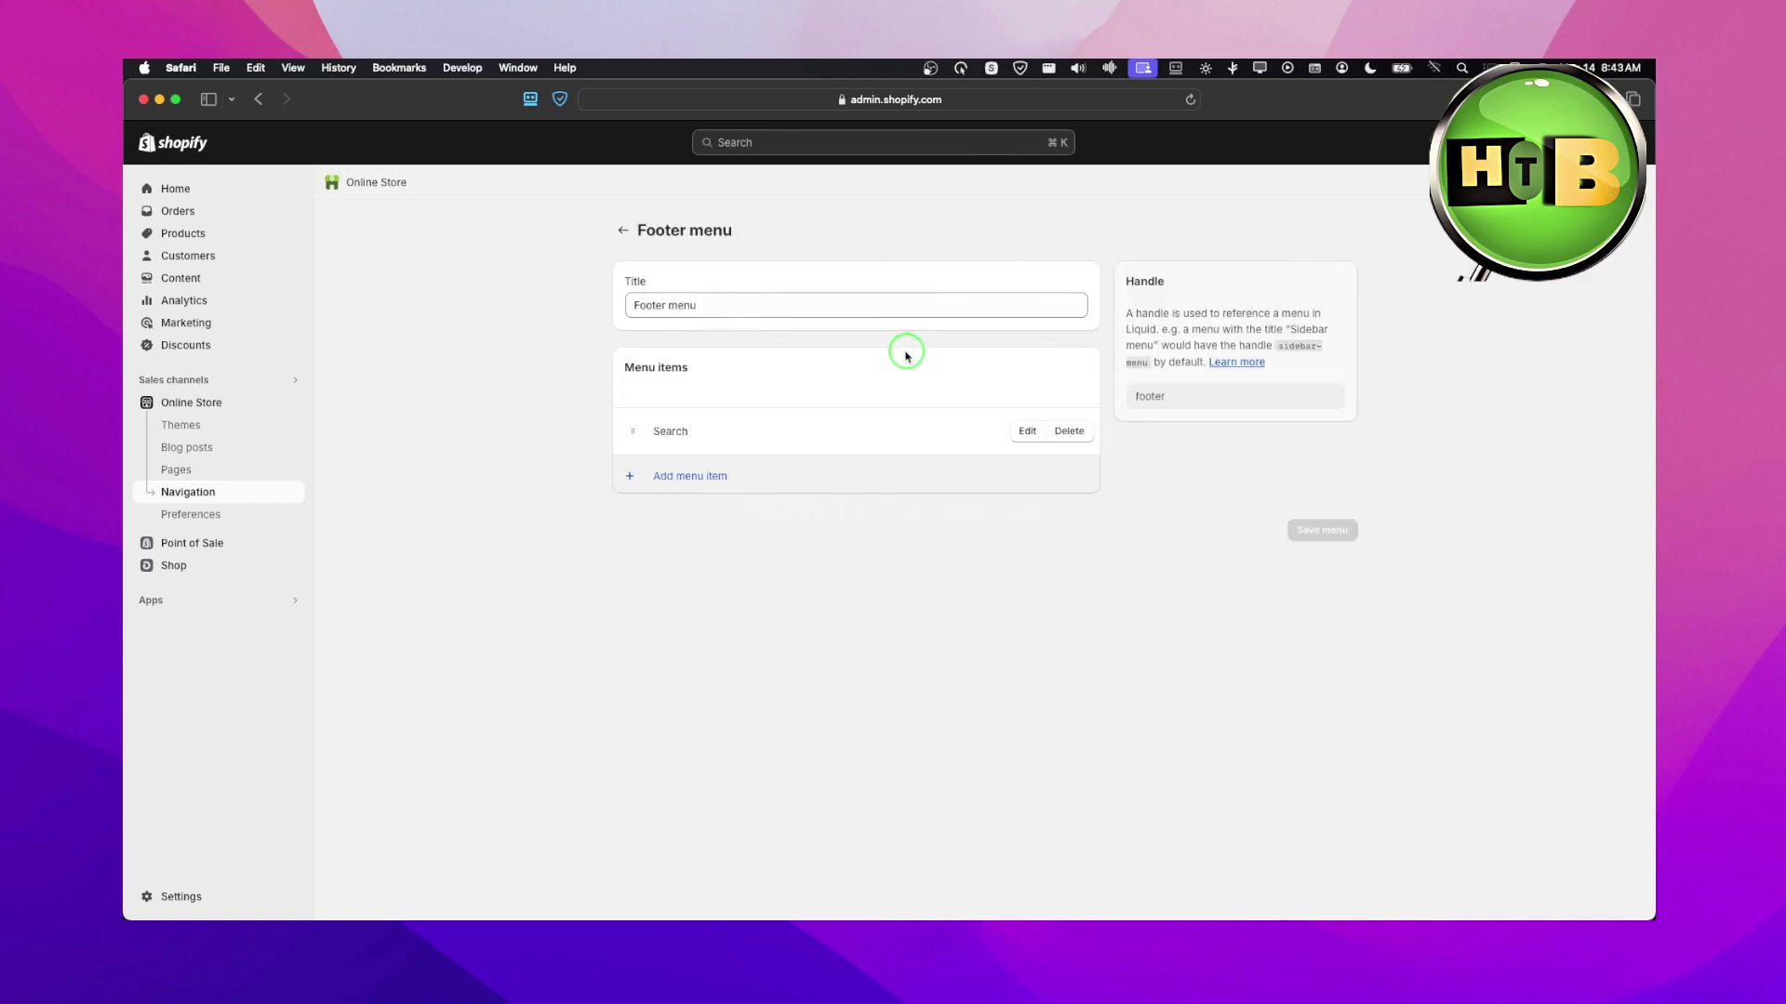
{"action": "left_click", "coordinate": [709, 475]}
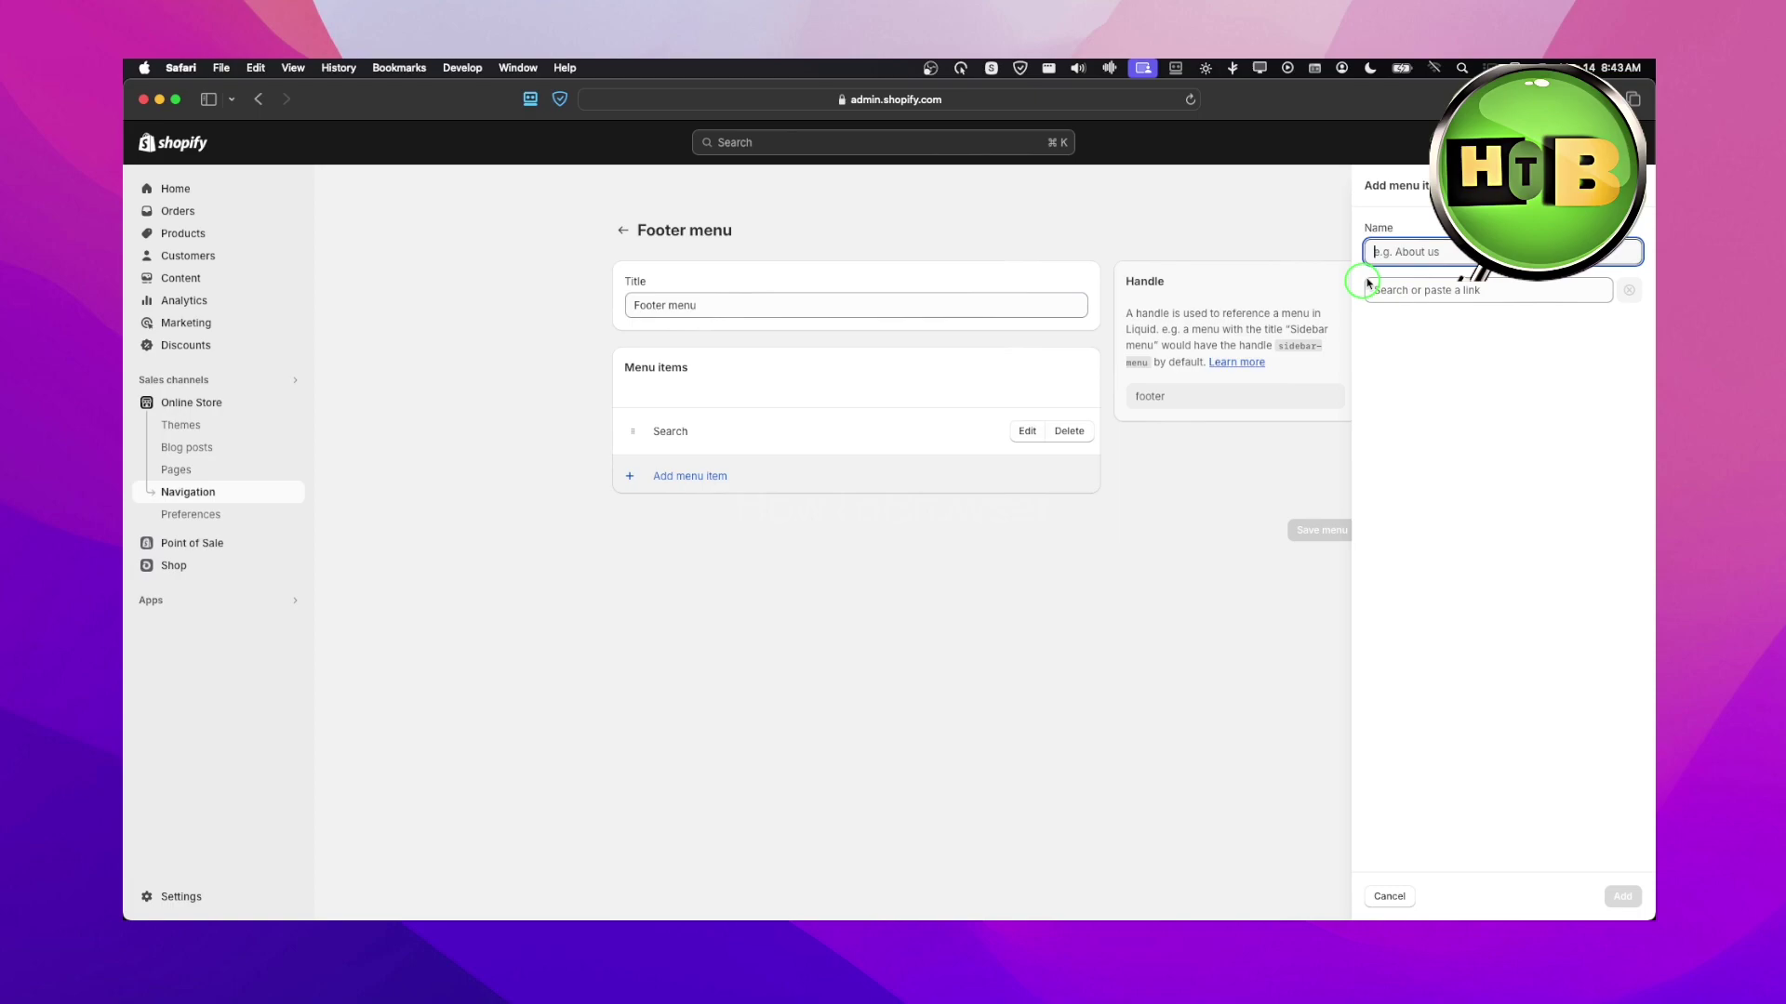
{"action": "left_click", "coordinate": [1411, 290]}
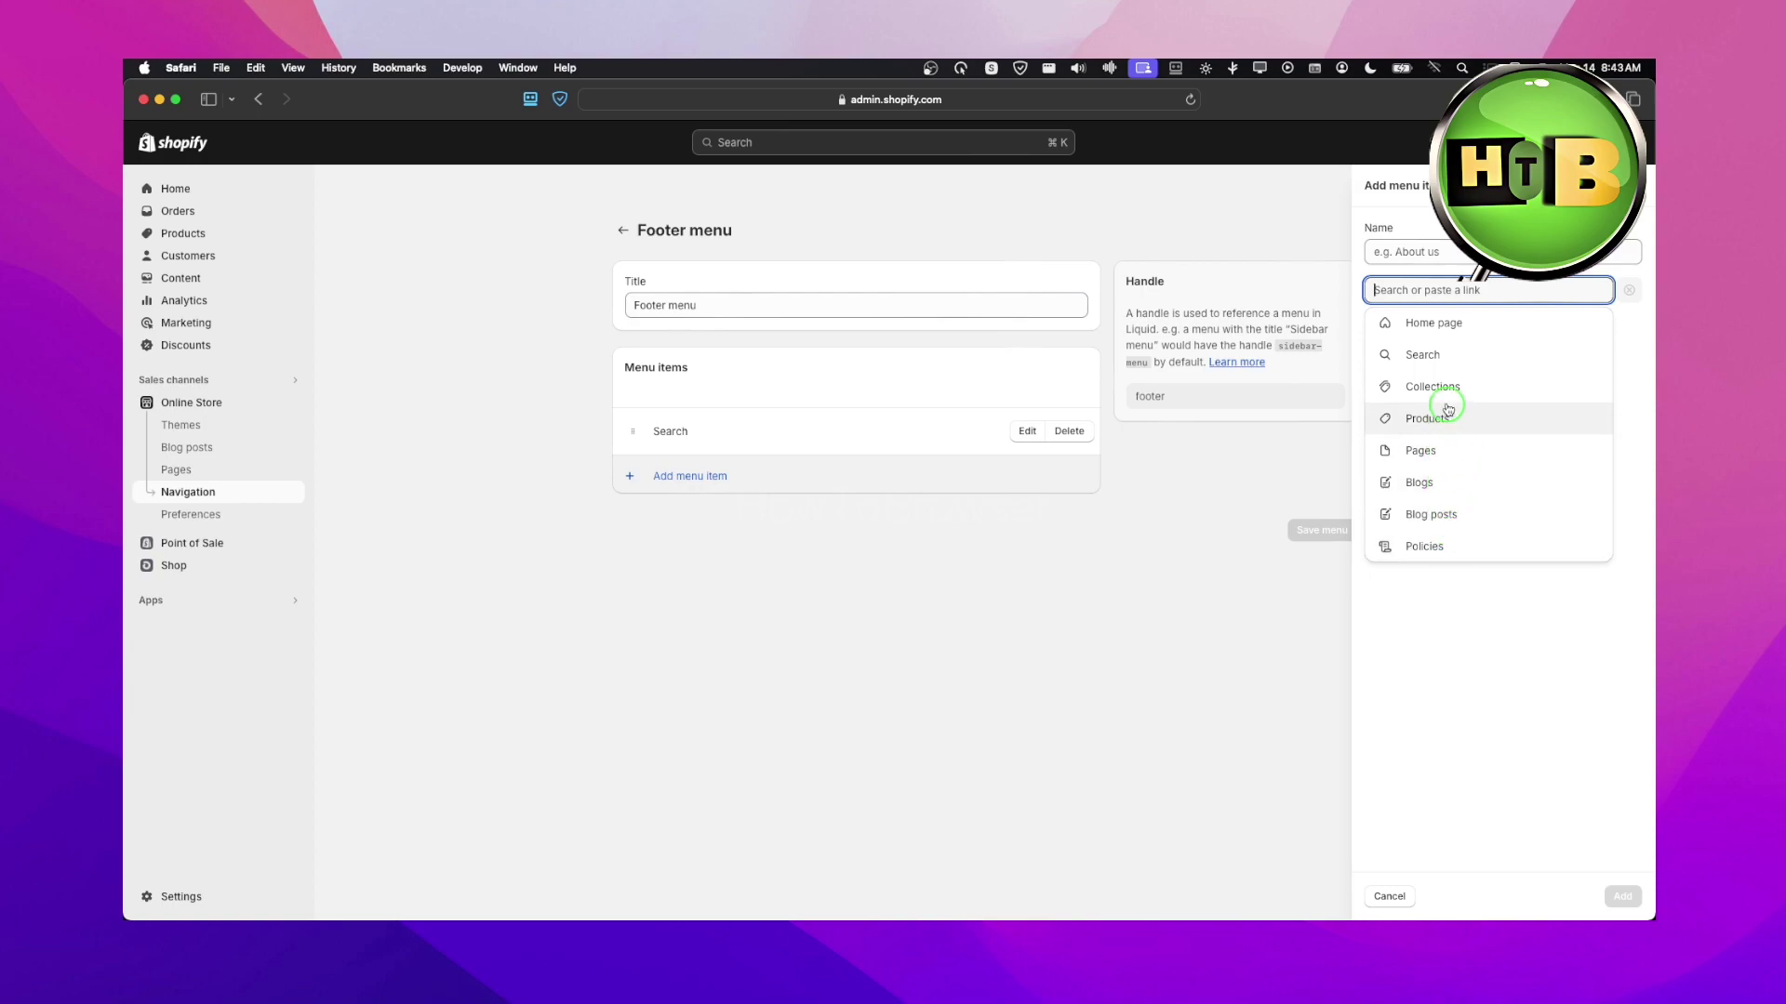
{"action": "left_click", "coordinate": [1446, 547]}
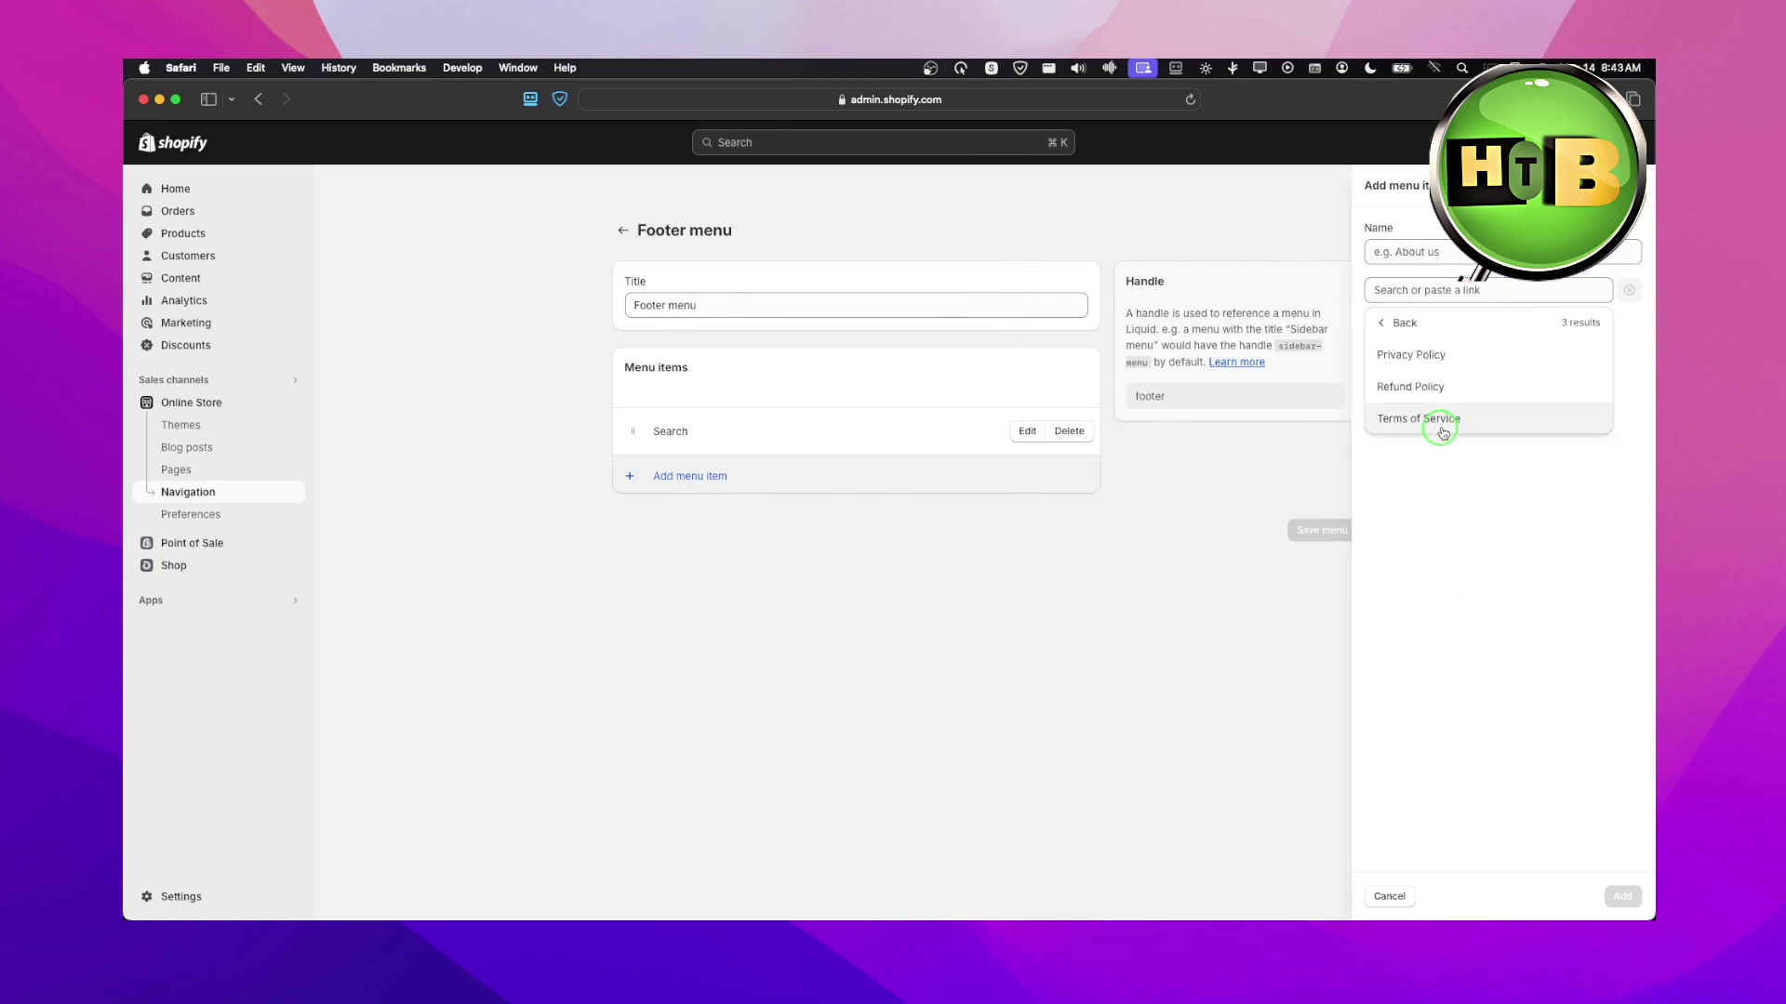
{"action": "left_click", "coordinate": [1464, 356]}
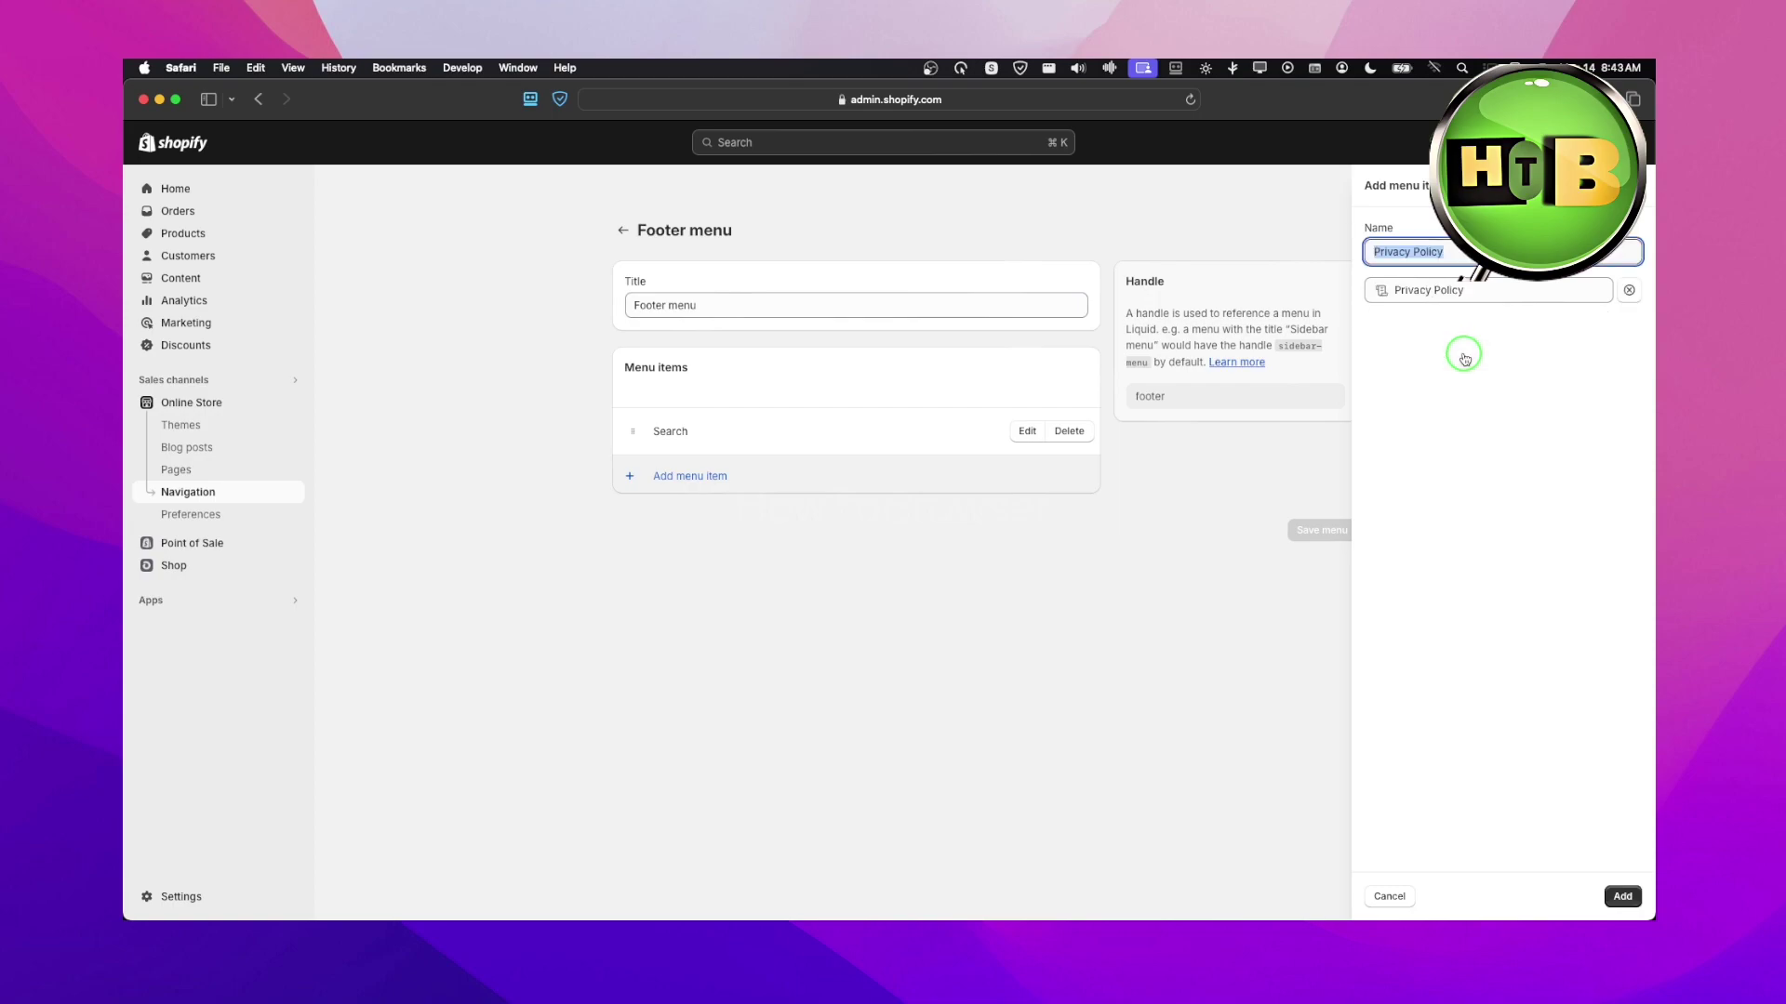
{"action": "left_click", "coordinate": [1623, 899]}
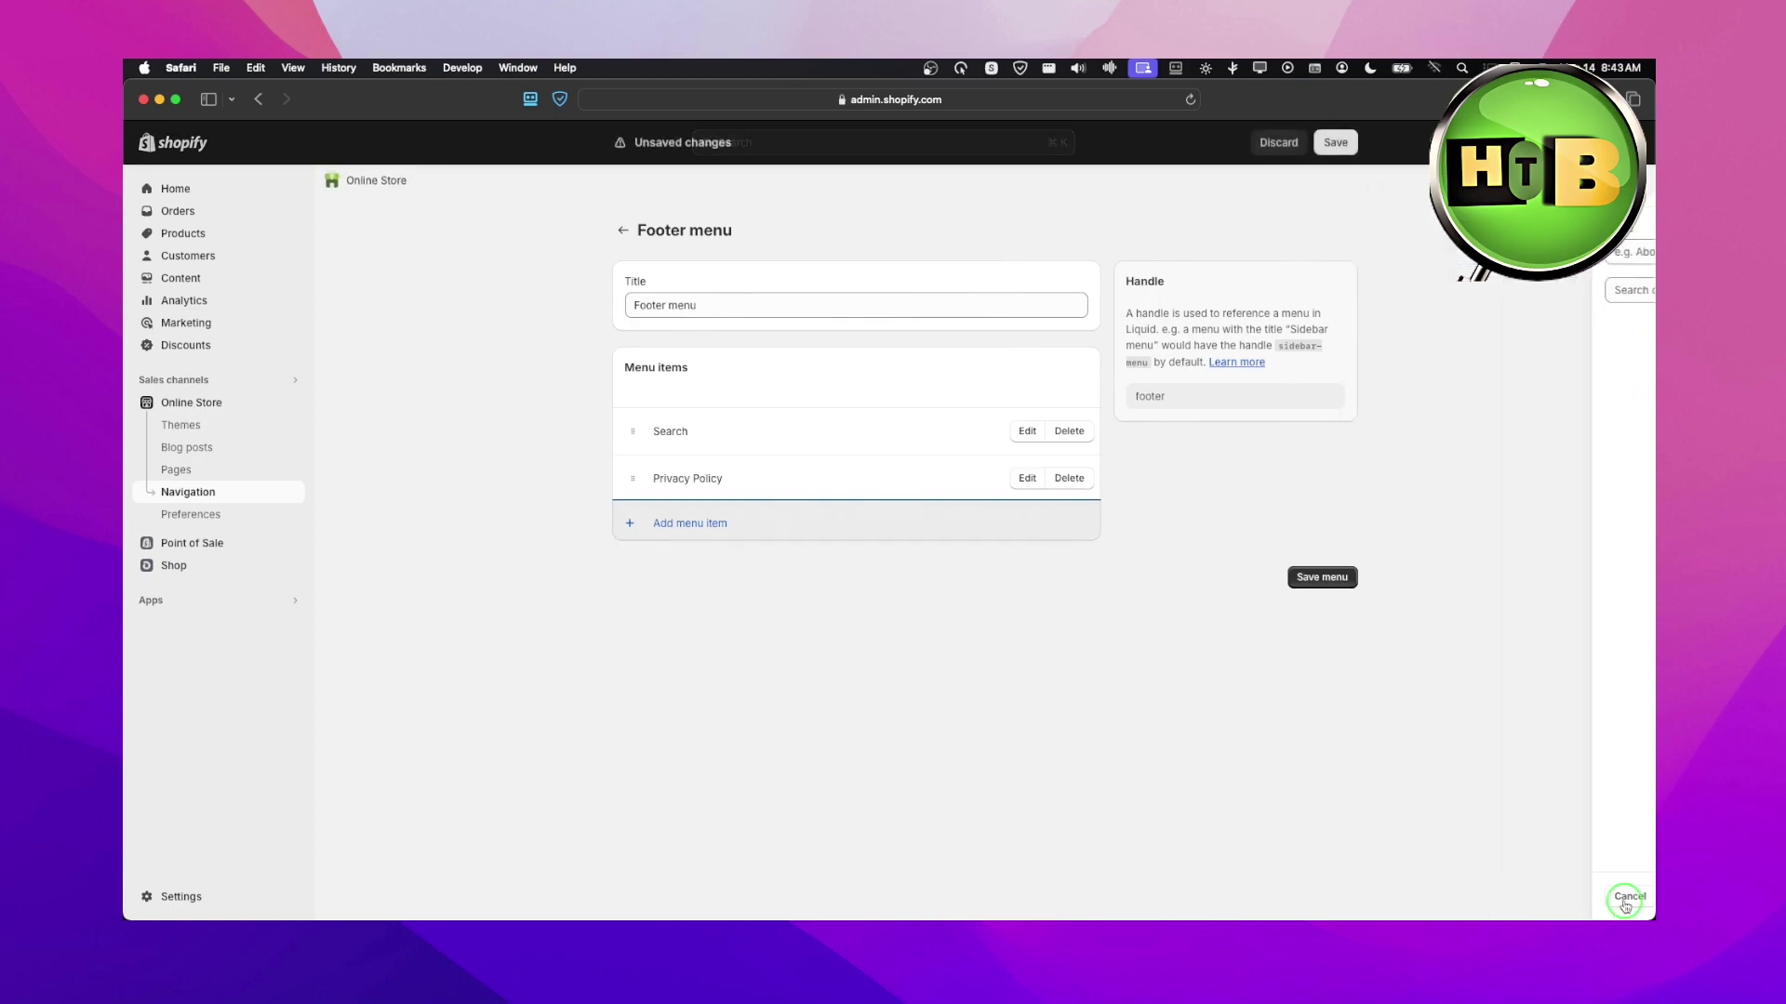
{"action": "left_click", "coordinate": [1326, 577]}
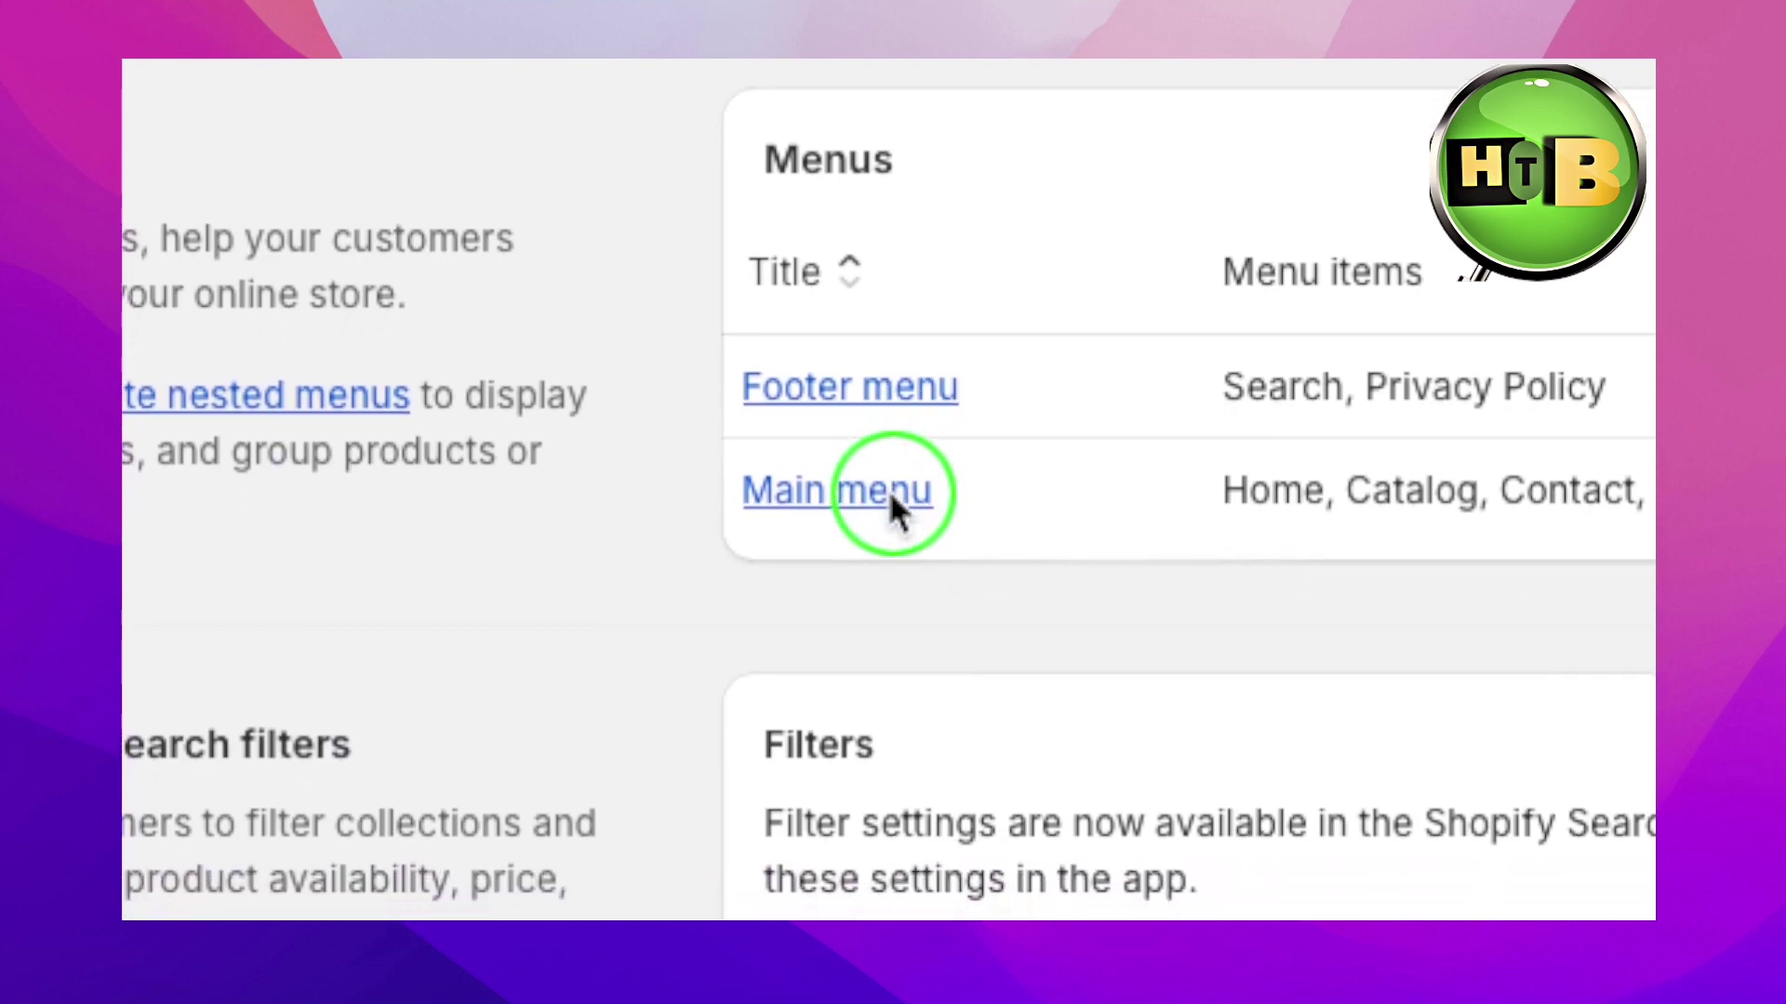
Add a Main menu item linking to Policies > Privacy Policy and save the menu.
{"action": "left_click", "coordinate": [892, 493]}
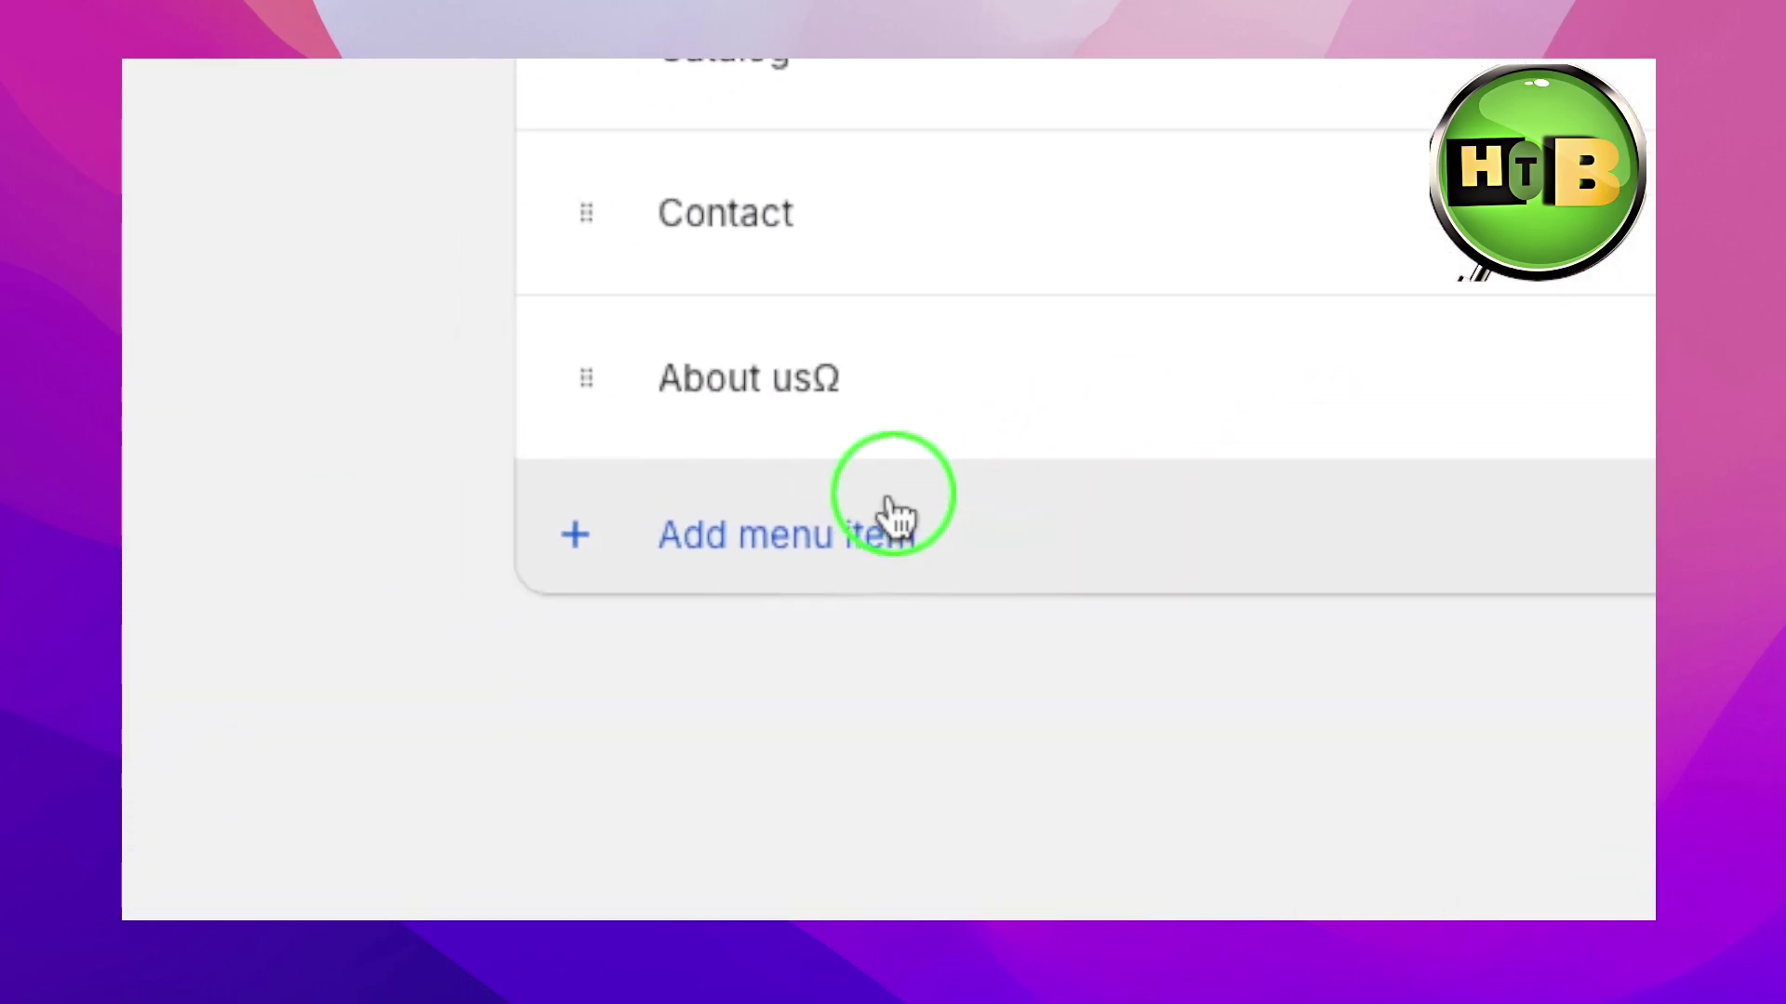
{"action": "left_click", "coordinate": [718, 618]}
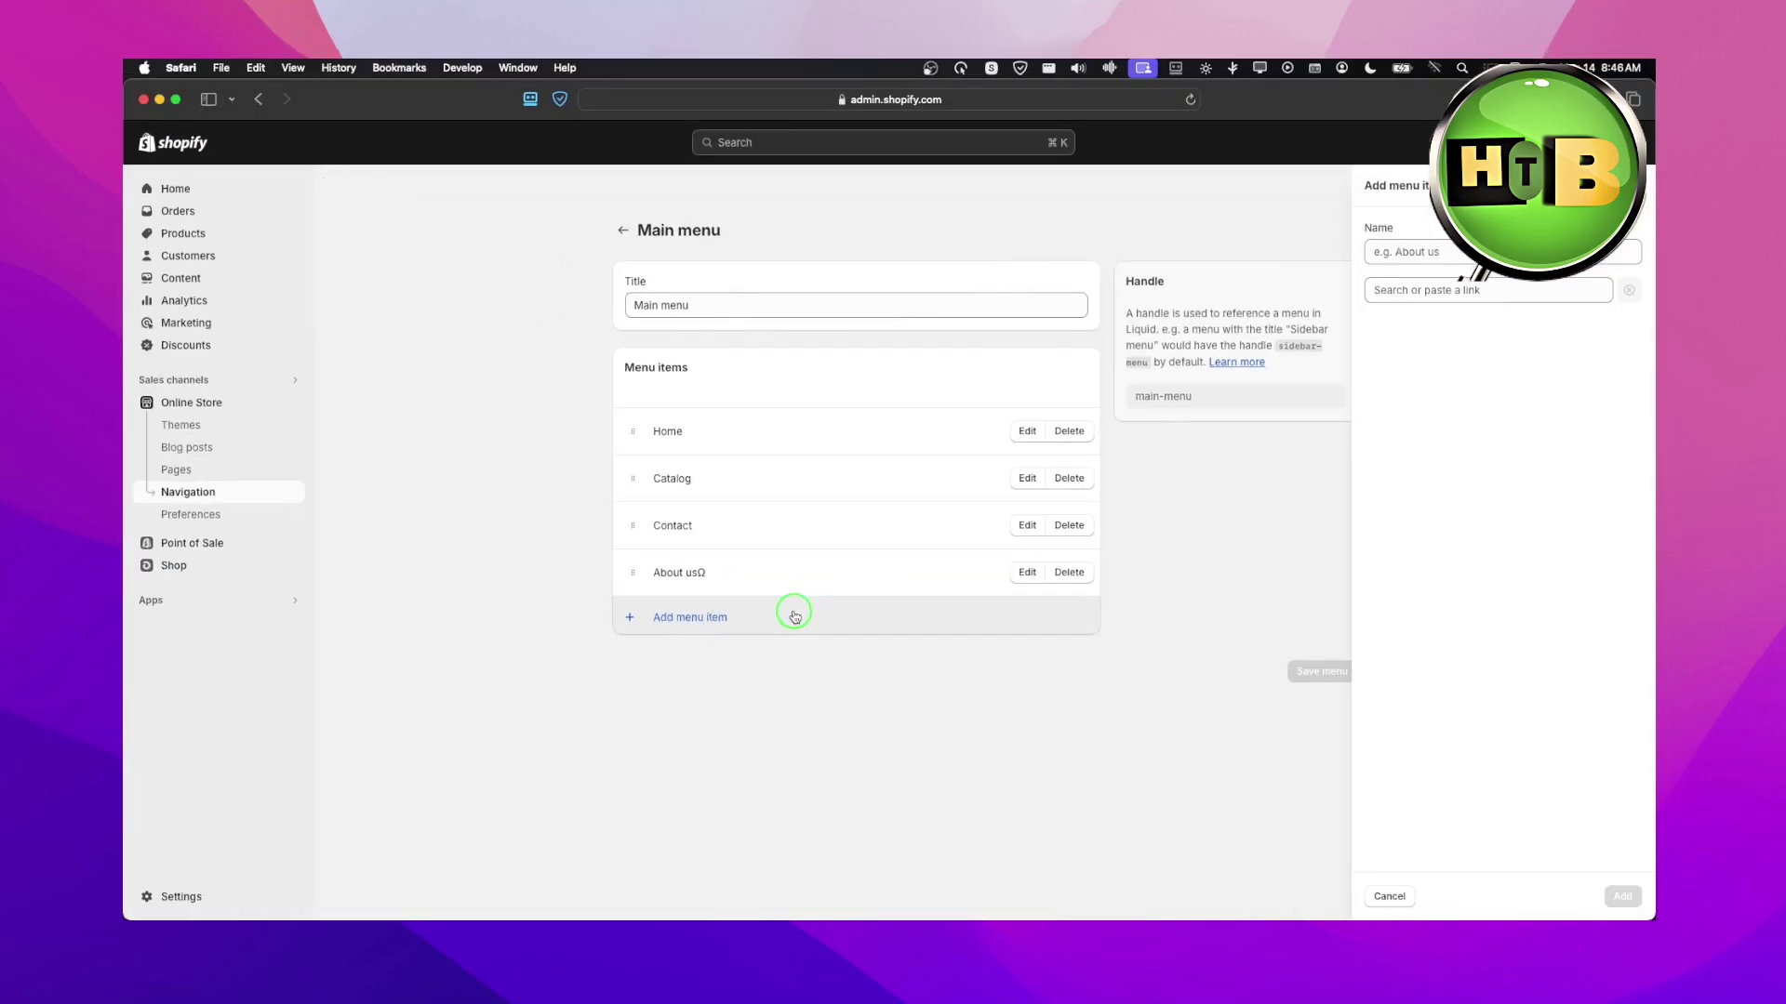
{"action": "left_click", "coordinate": [1412, 290]}
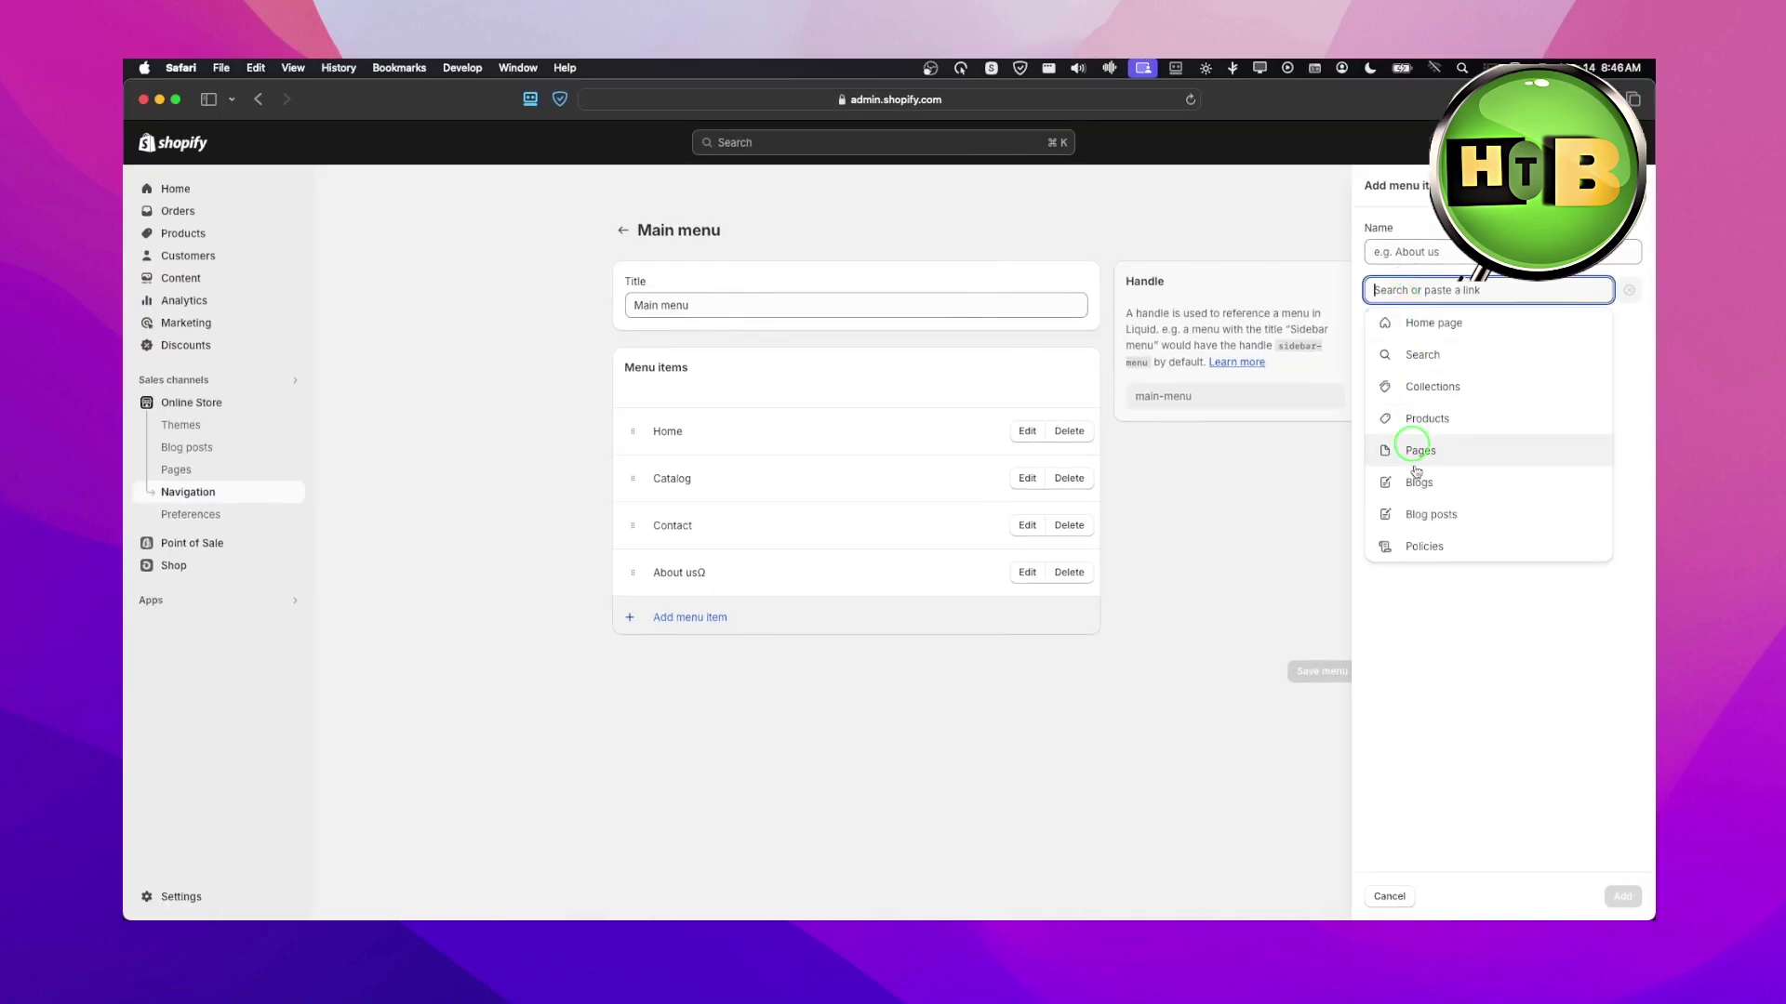
{"action": "left_click", "coordinate": [1413, 545]}
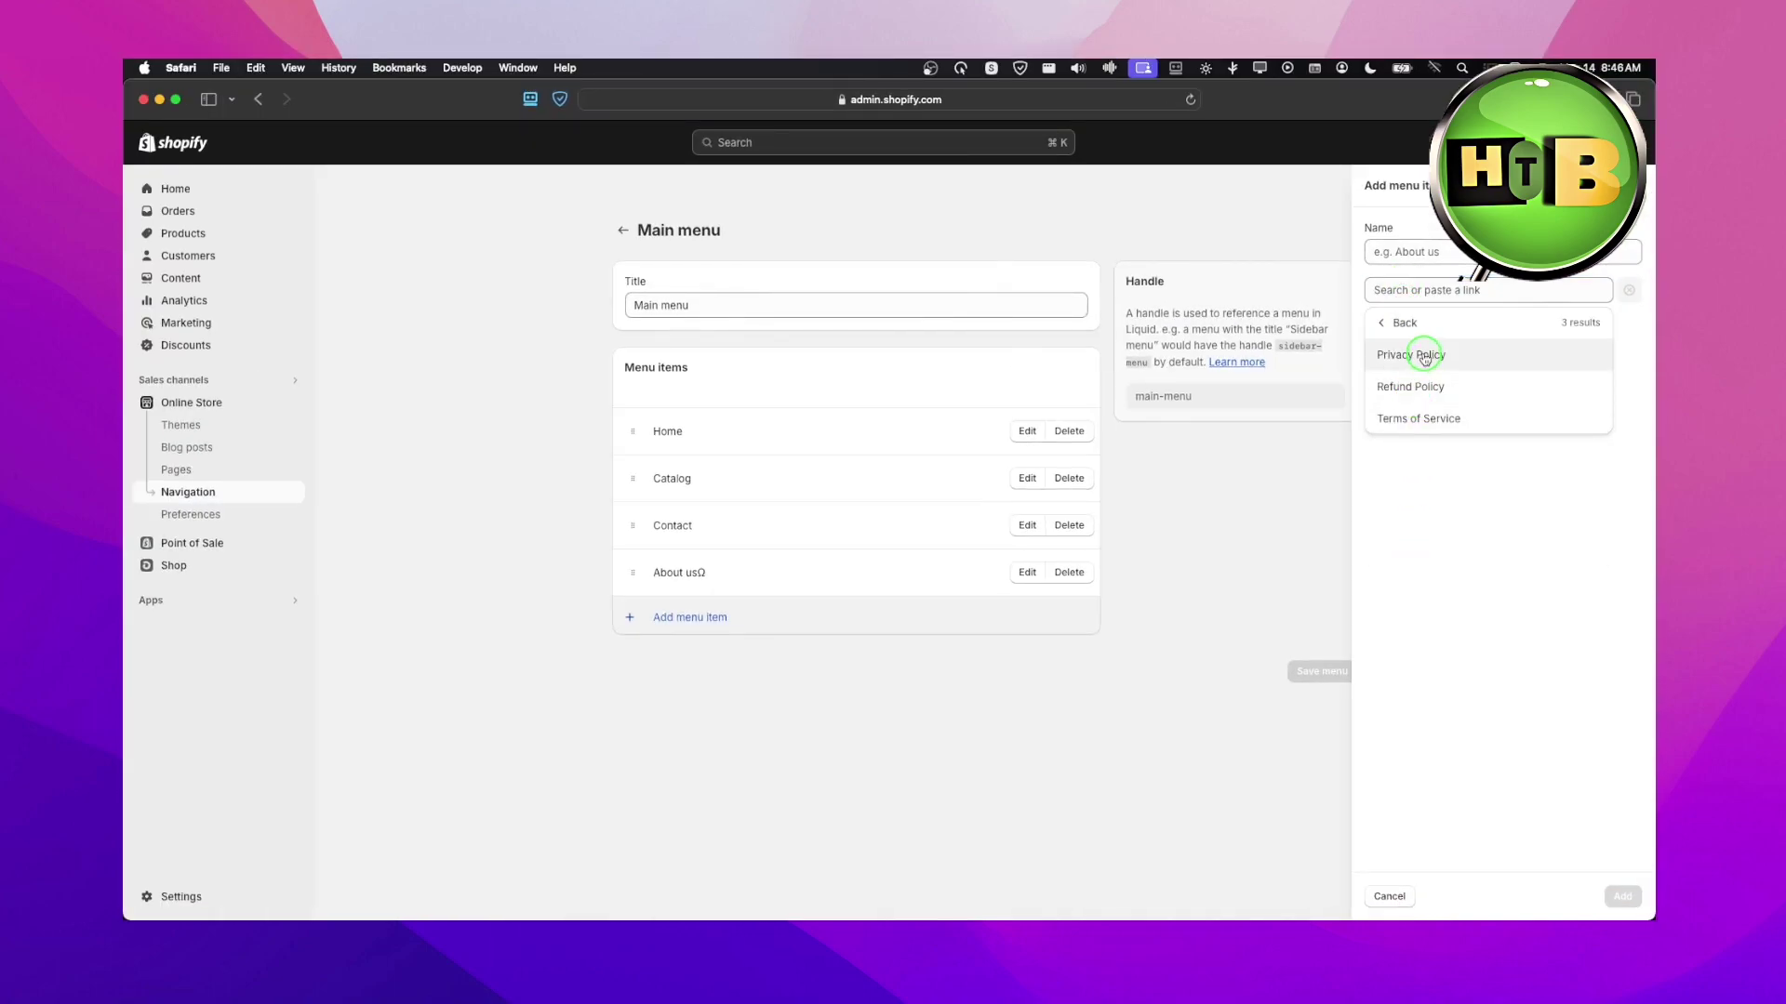
{"action": "left_click", "coordinate": [1424, 357]}
{"action": "left_click", "coordinate": [1622, 897]}
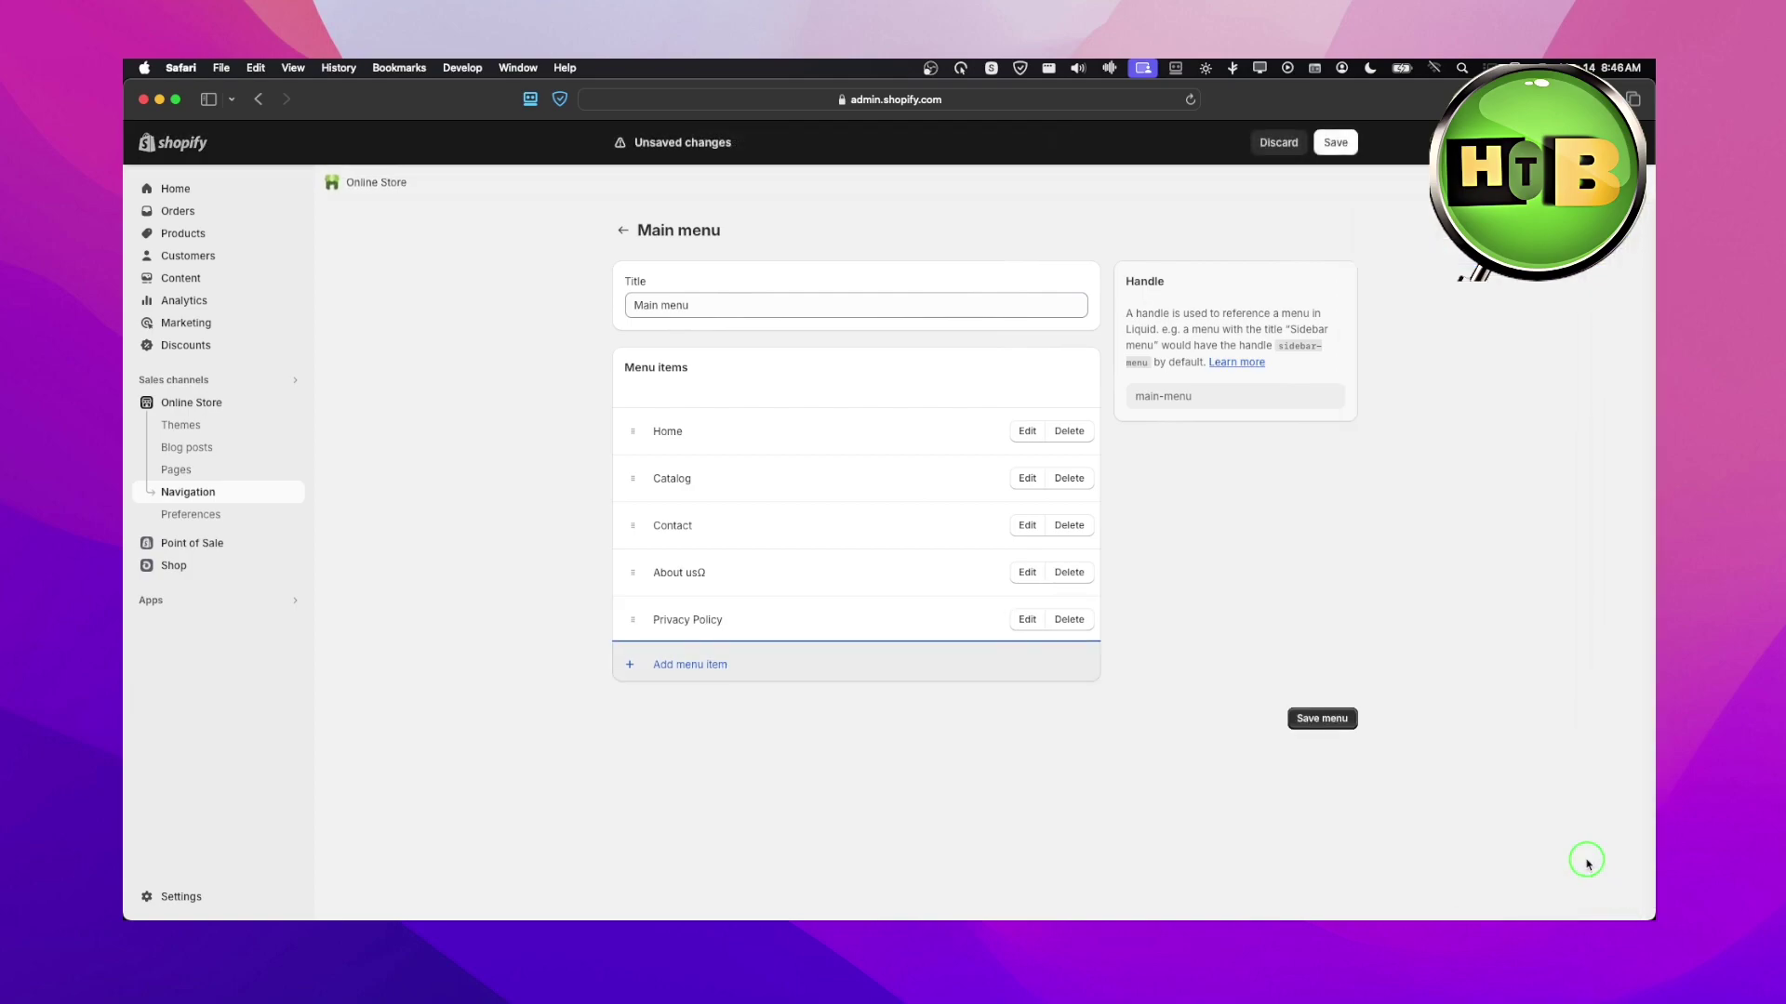
{"action": "left_click", "coordinate": [1321, 719]}
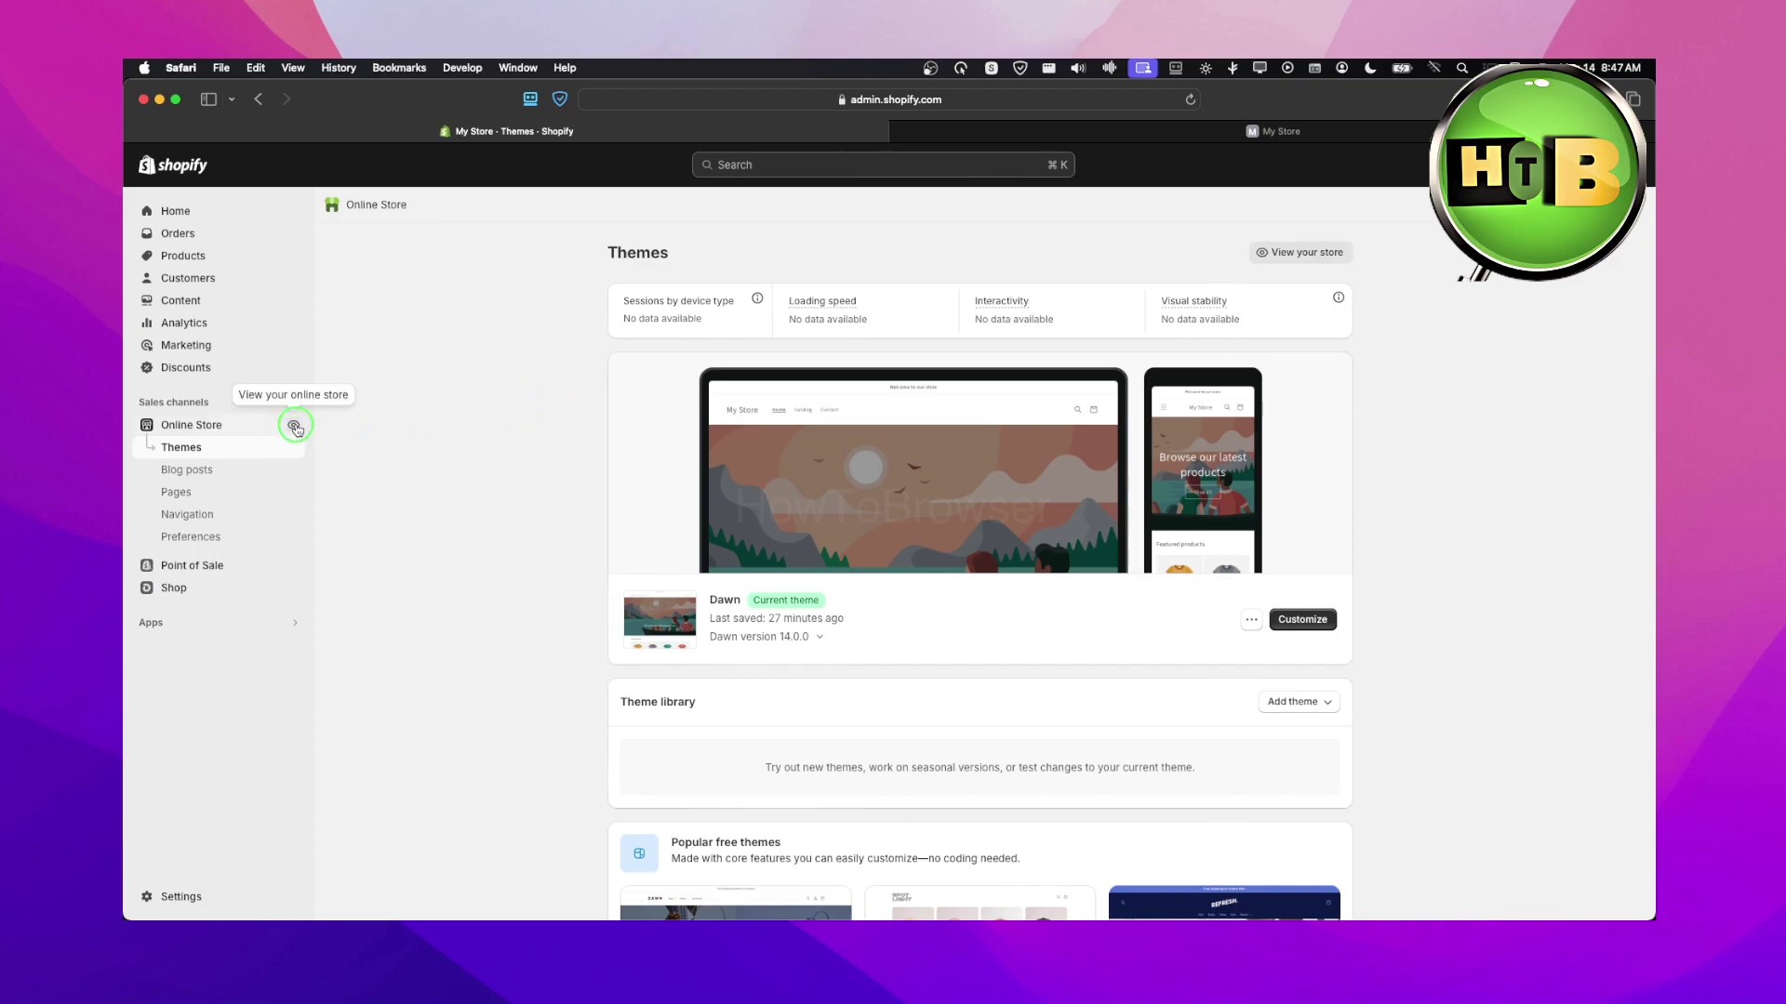
View the live storefront and close the duplicate My Store tab.
{"action": "left_click", "coordinate": [294, 427]}
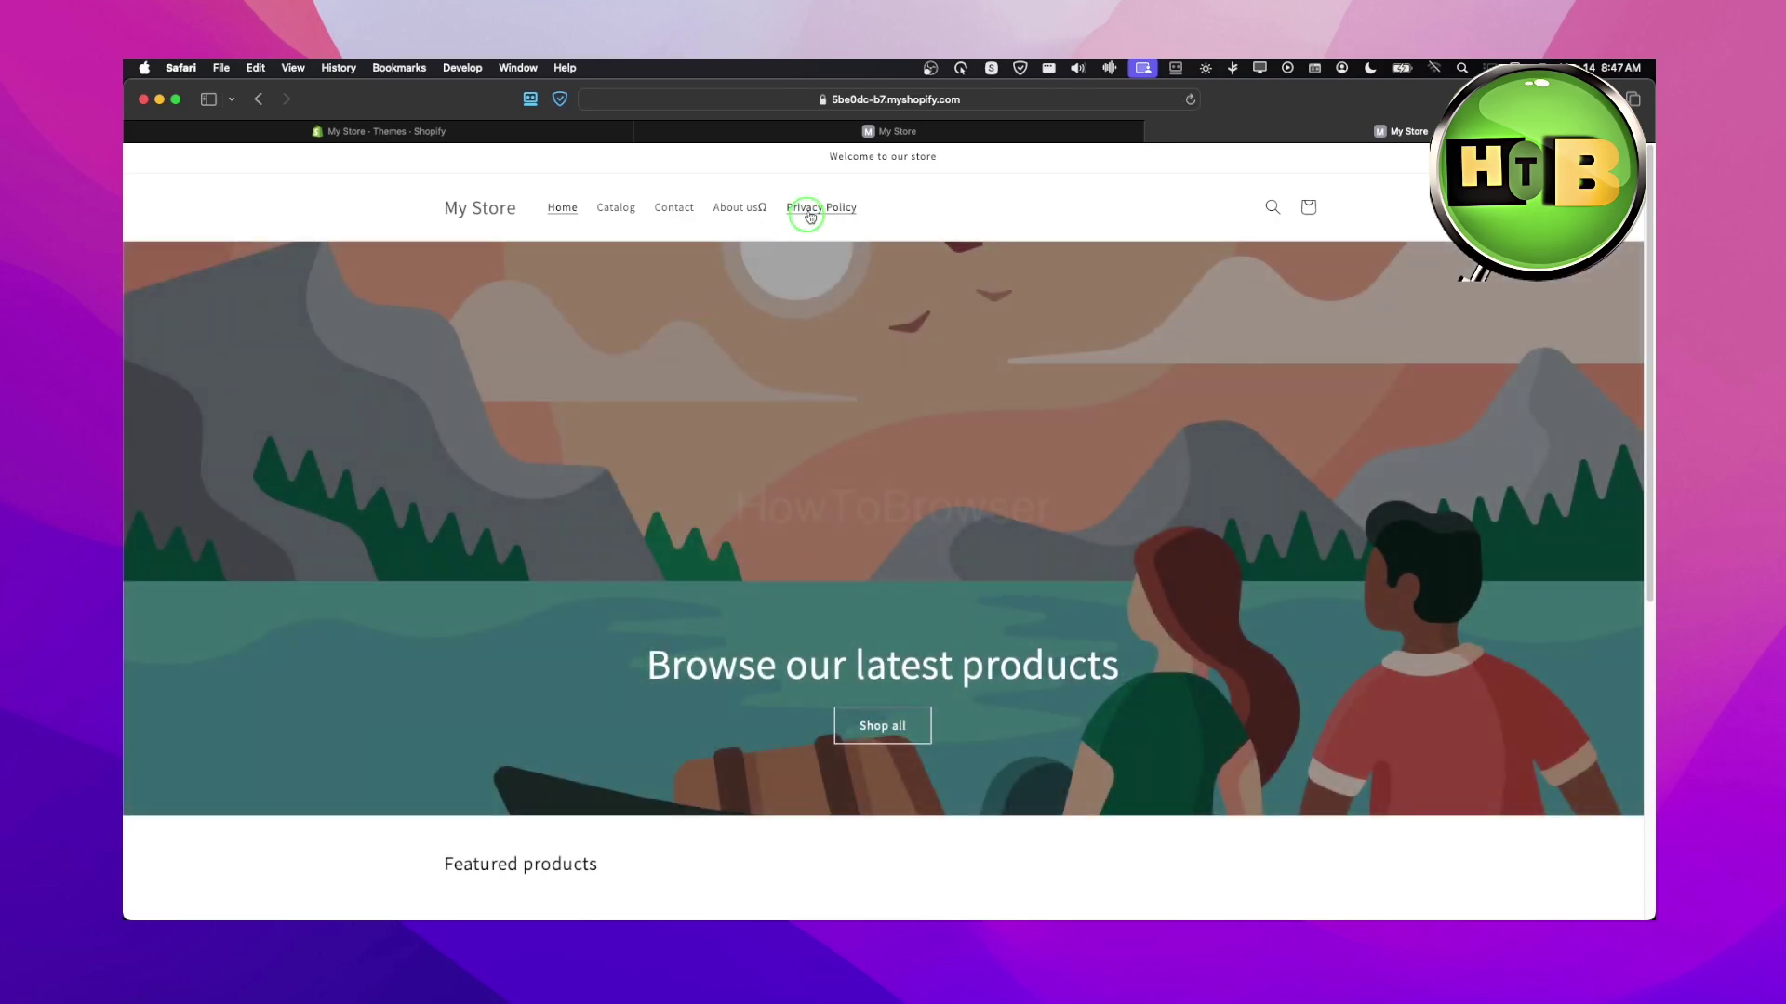
{"action": "mouse_move", "coordinate": [893, 131]}
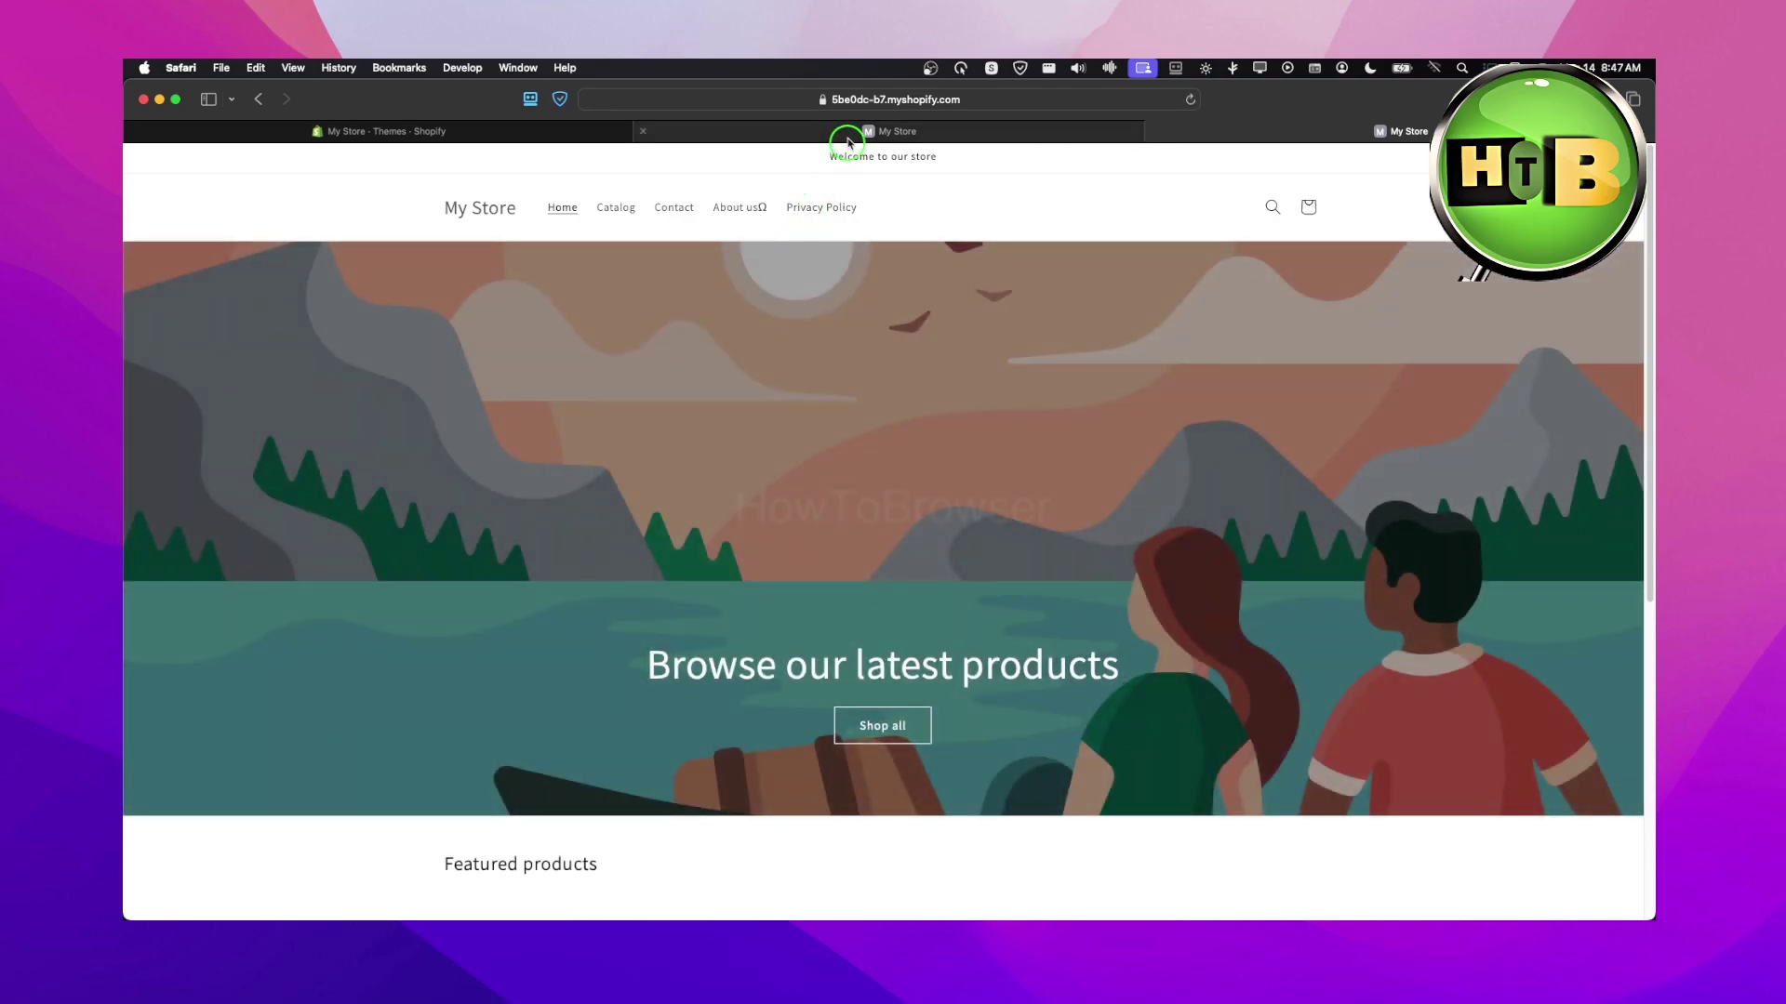
{"action": "left_click", "coordinate": [474, 135]}
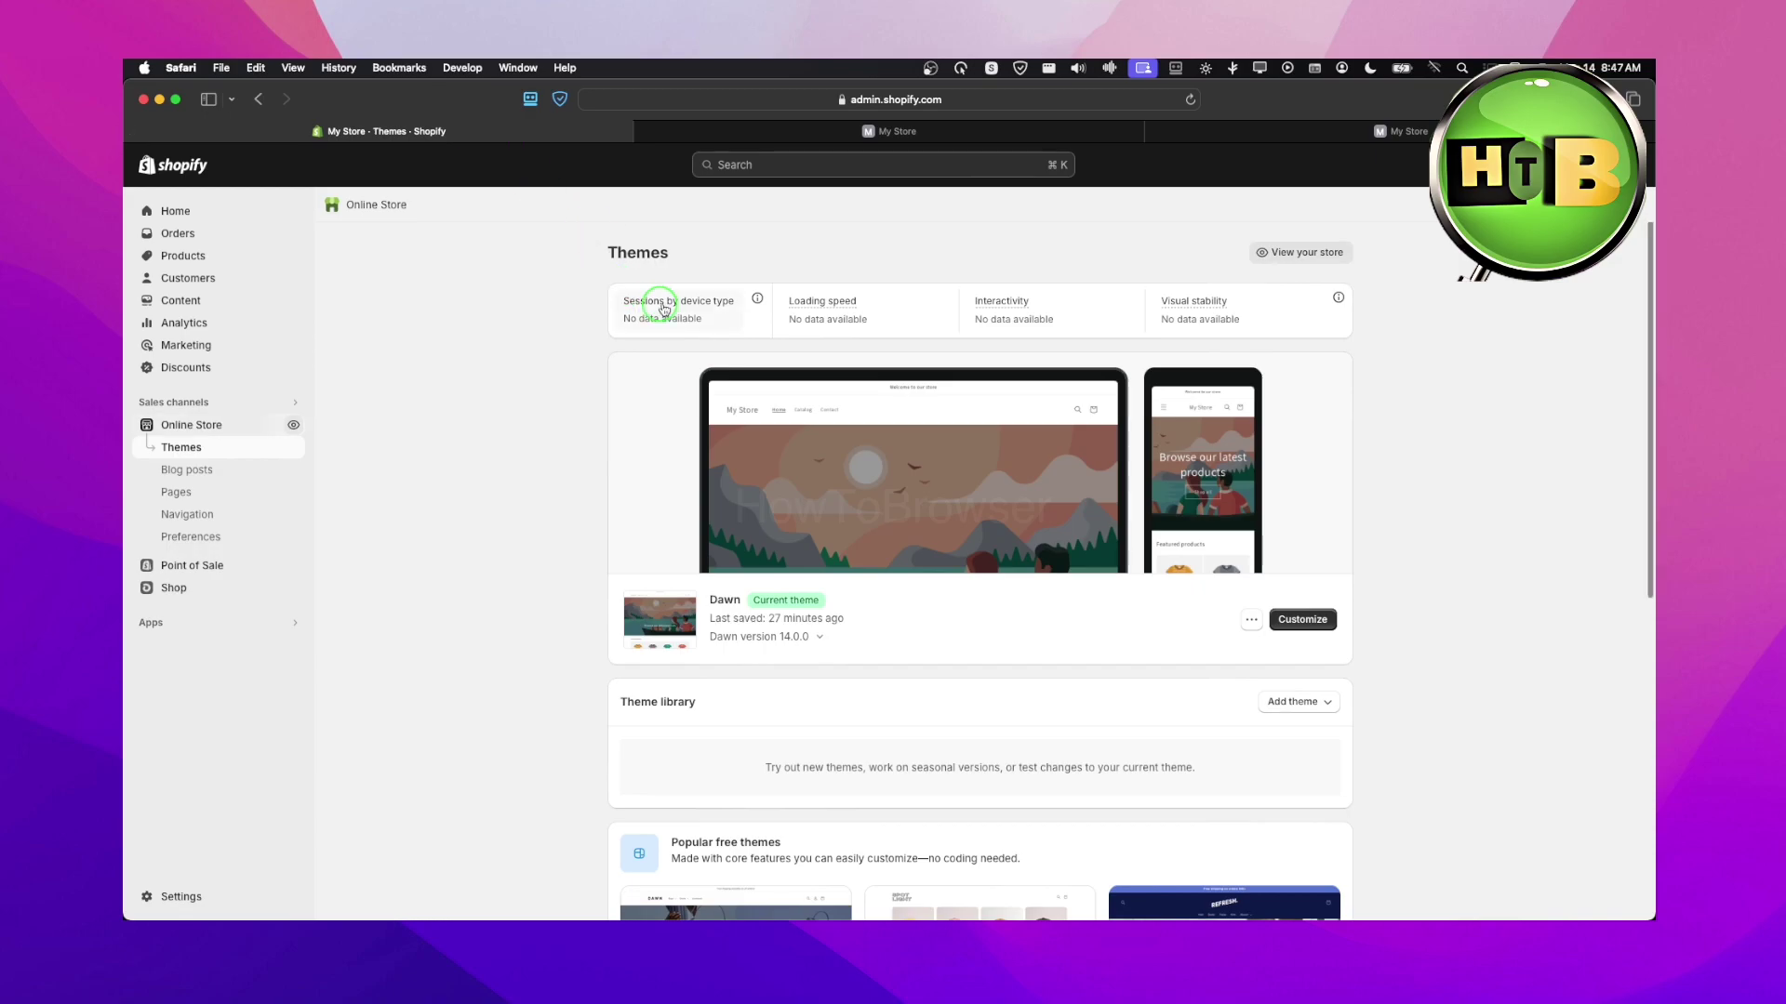
{"action": "left_click", "coordinate": [209, 516]}
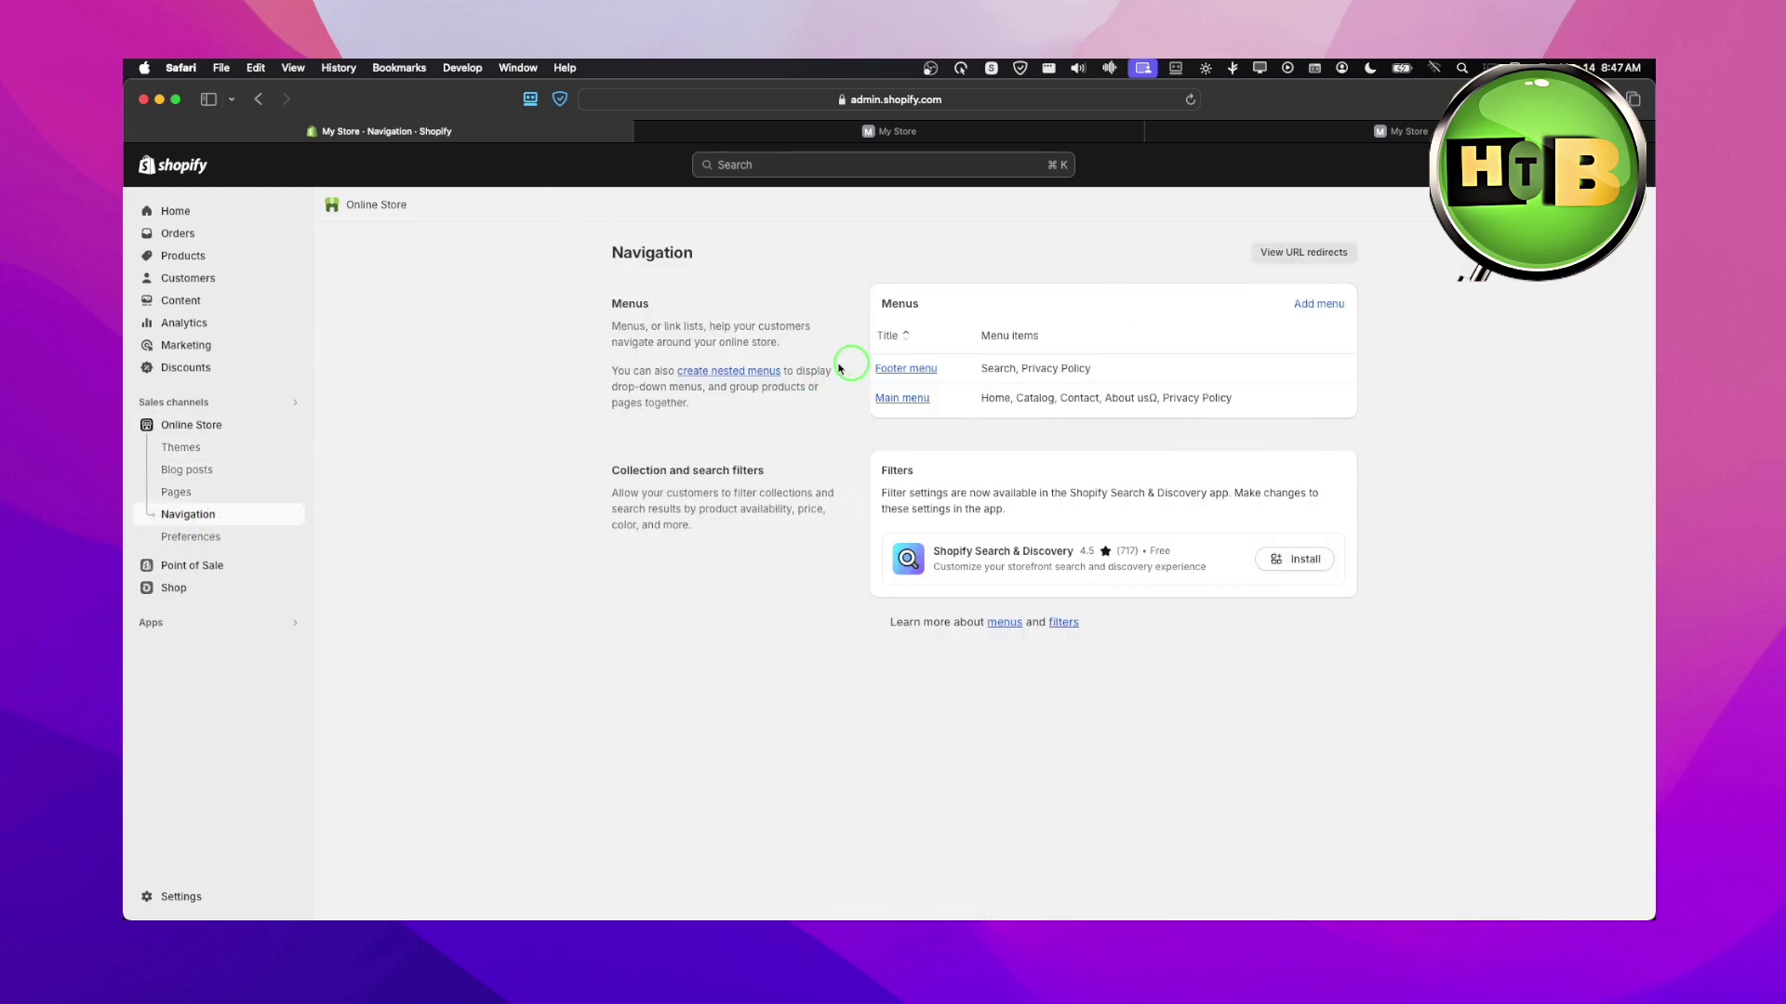
{"action": "left_click", "coordinate": [1227, 133]}
{"action": "left_click", "coordinate": [818, 132]}
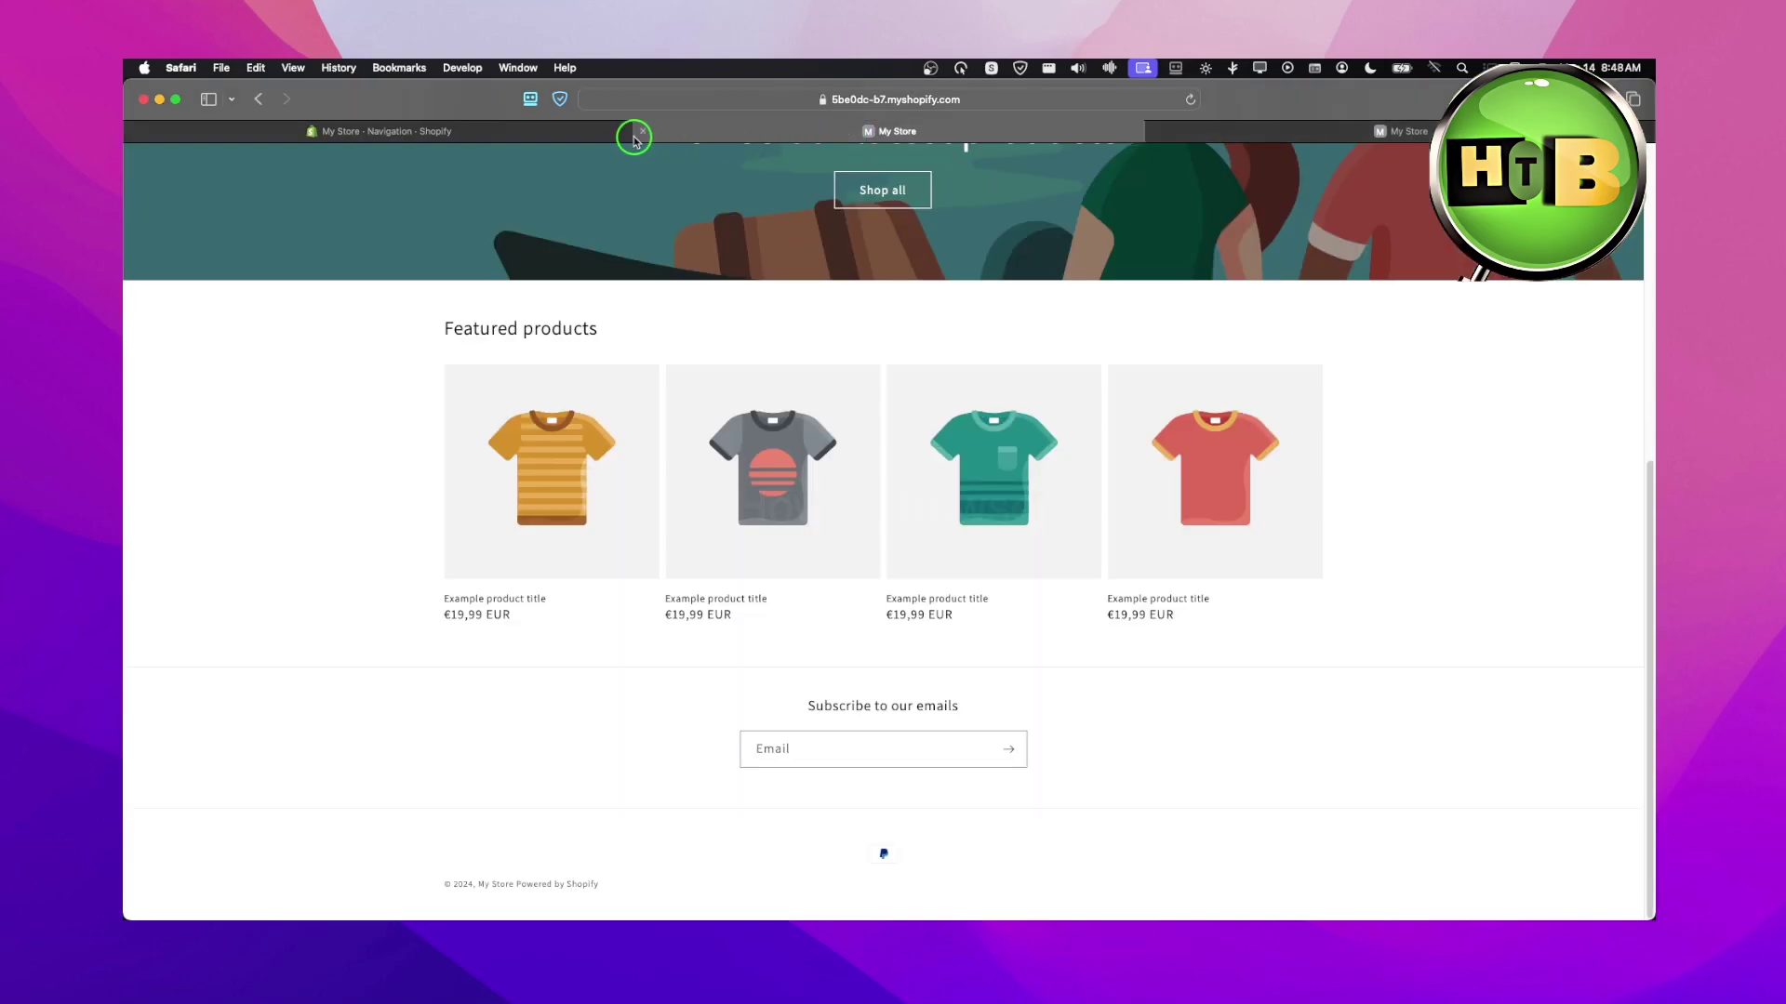
{"action": "left_click", "coordinate": [642, 138]}
Return to the admin tab and go to Online Store > Themes.
{"action": "scroll", "coordinate": [658, 378], "scroll_direction": "down", "scroll_amount": 10}
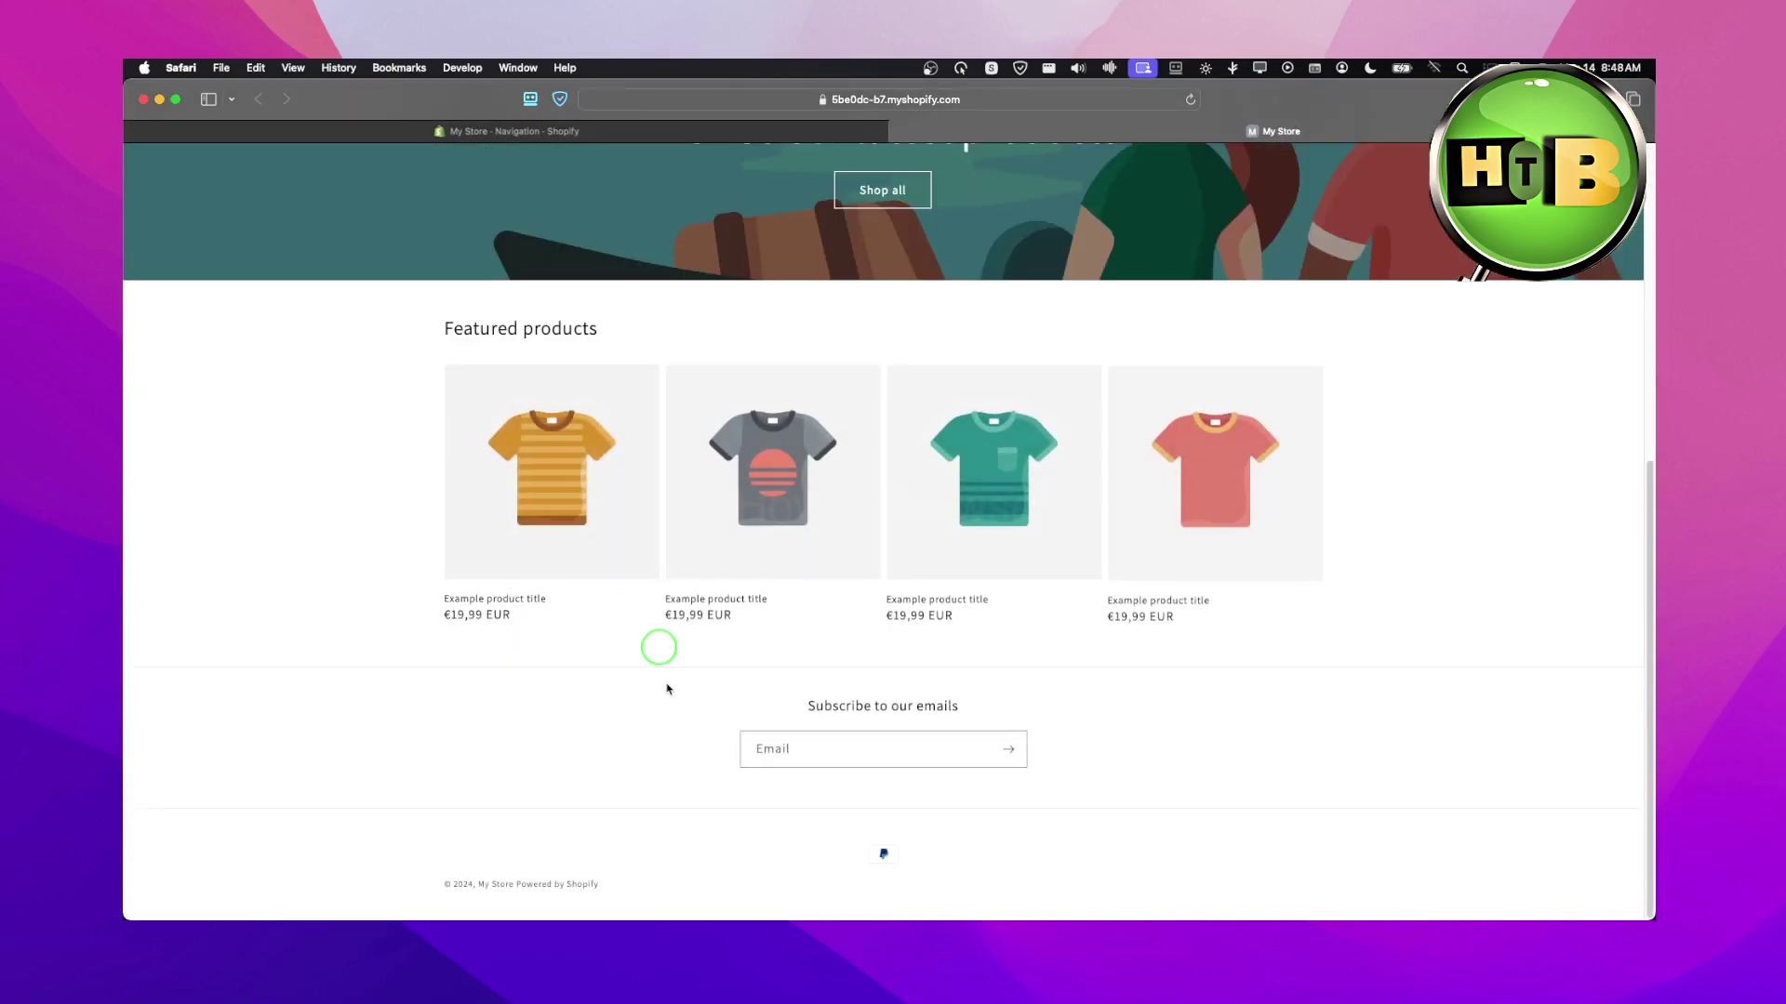
{"action": "scroll", "coordinate": [805, 483], "scroll_direction": "up", "scroll_amount": 10}
{"action": "scroll", "coordinate": [805, 465], "scroll_direction": "down", "scroll_amount": 10}
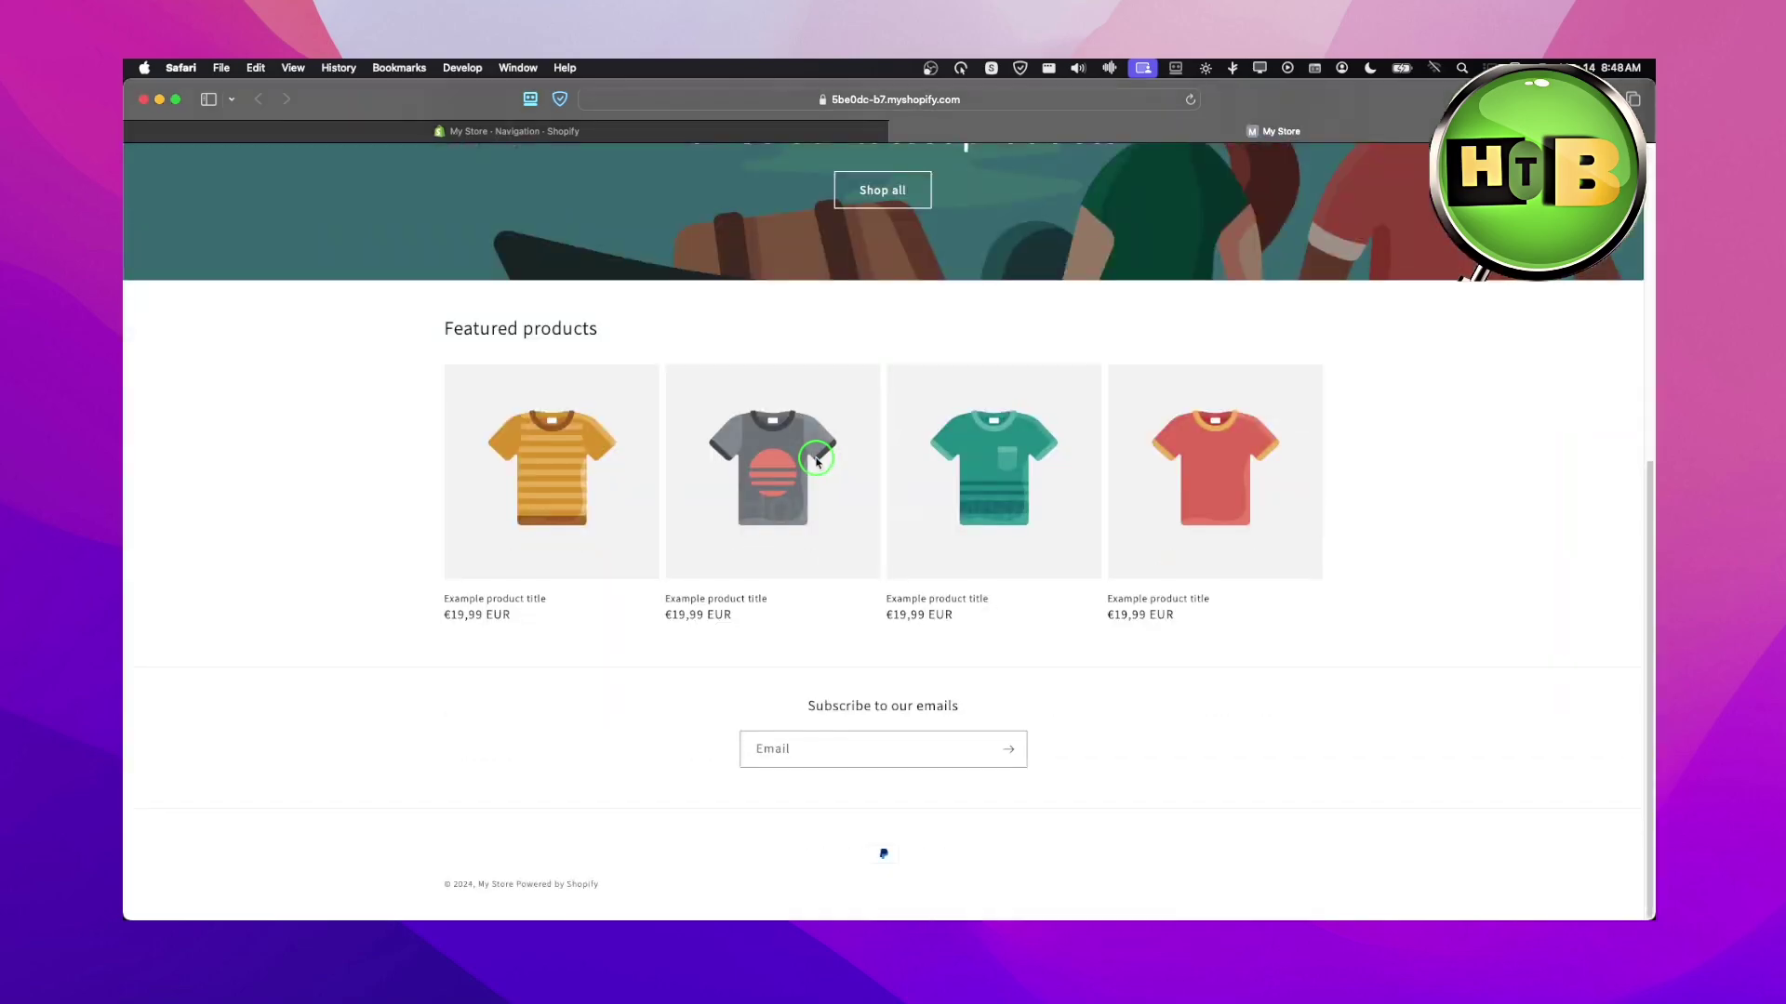
{"action": "scroll", "coordinate": [494, 295], "scroll_direction": "up", "scroll_amount": 1}
{"action": "left_click", "coordinate": [519, 132]}
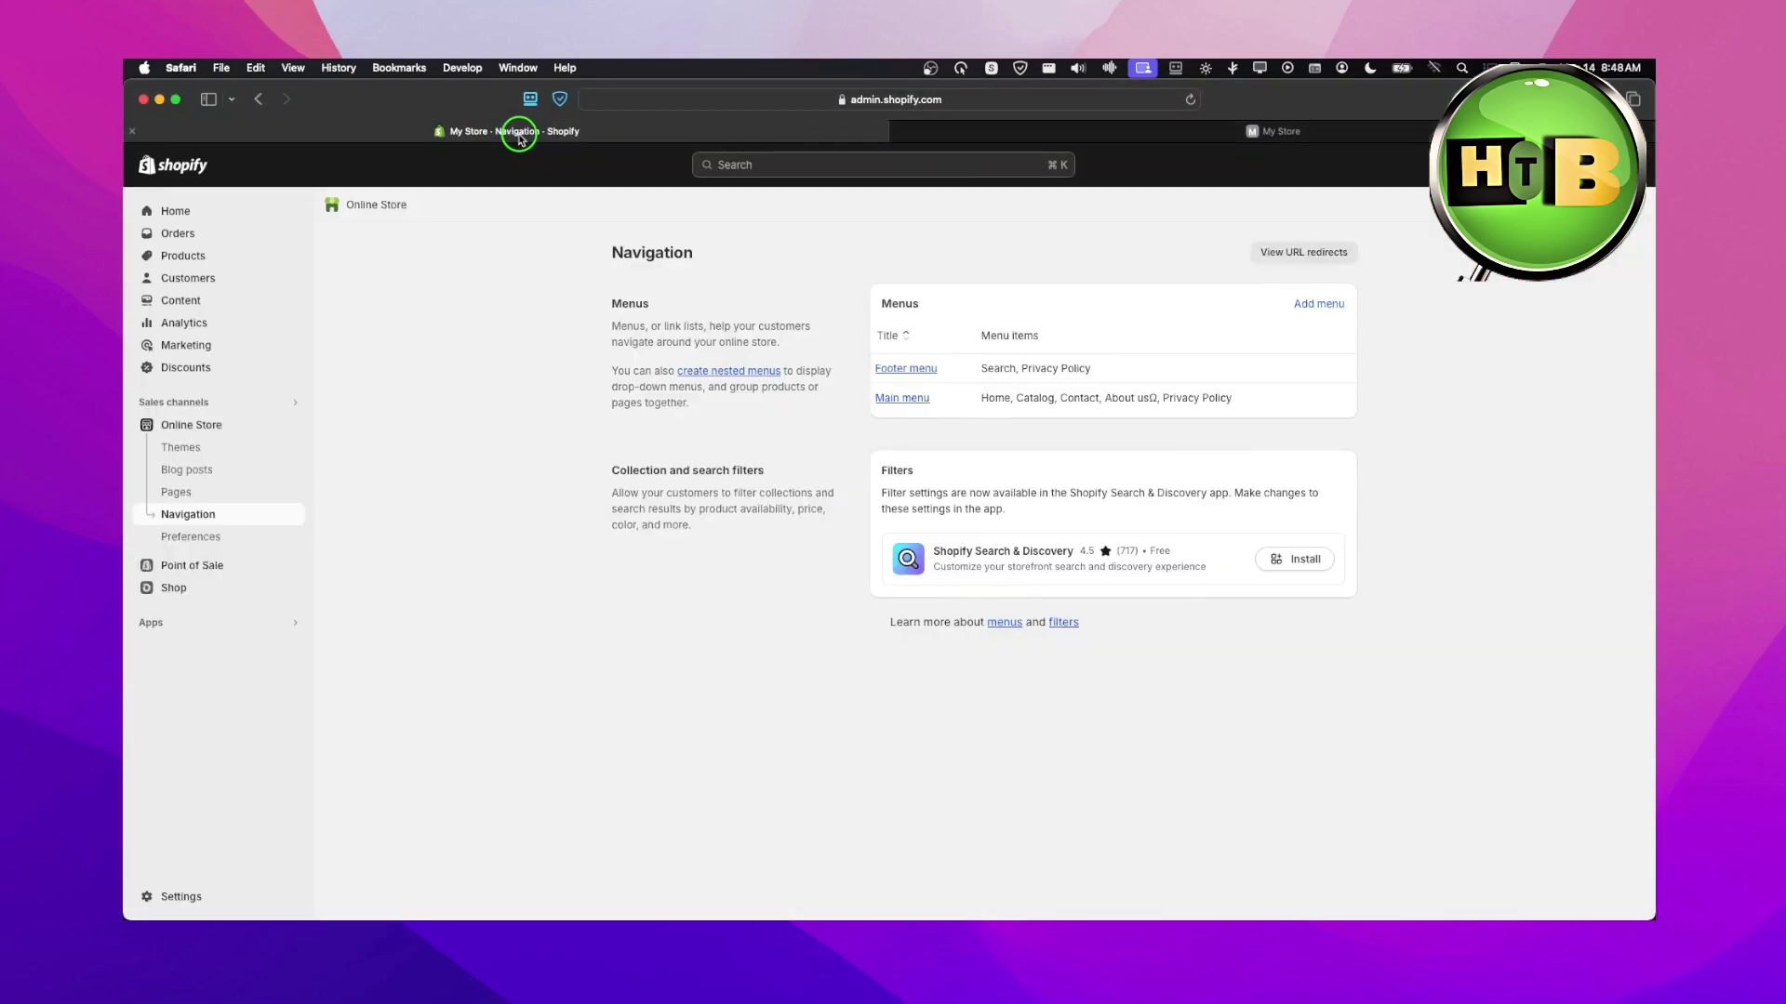
{"action": "left_click", "coordinate": [219, 424]}
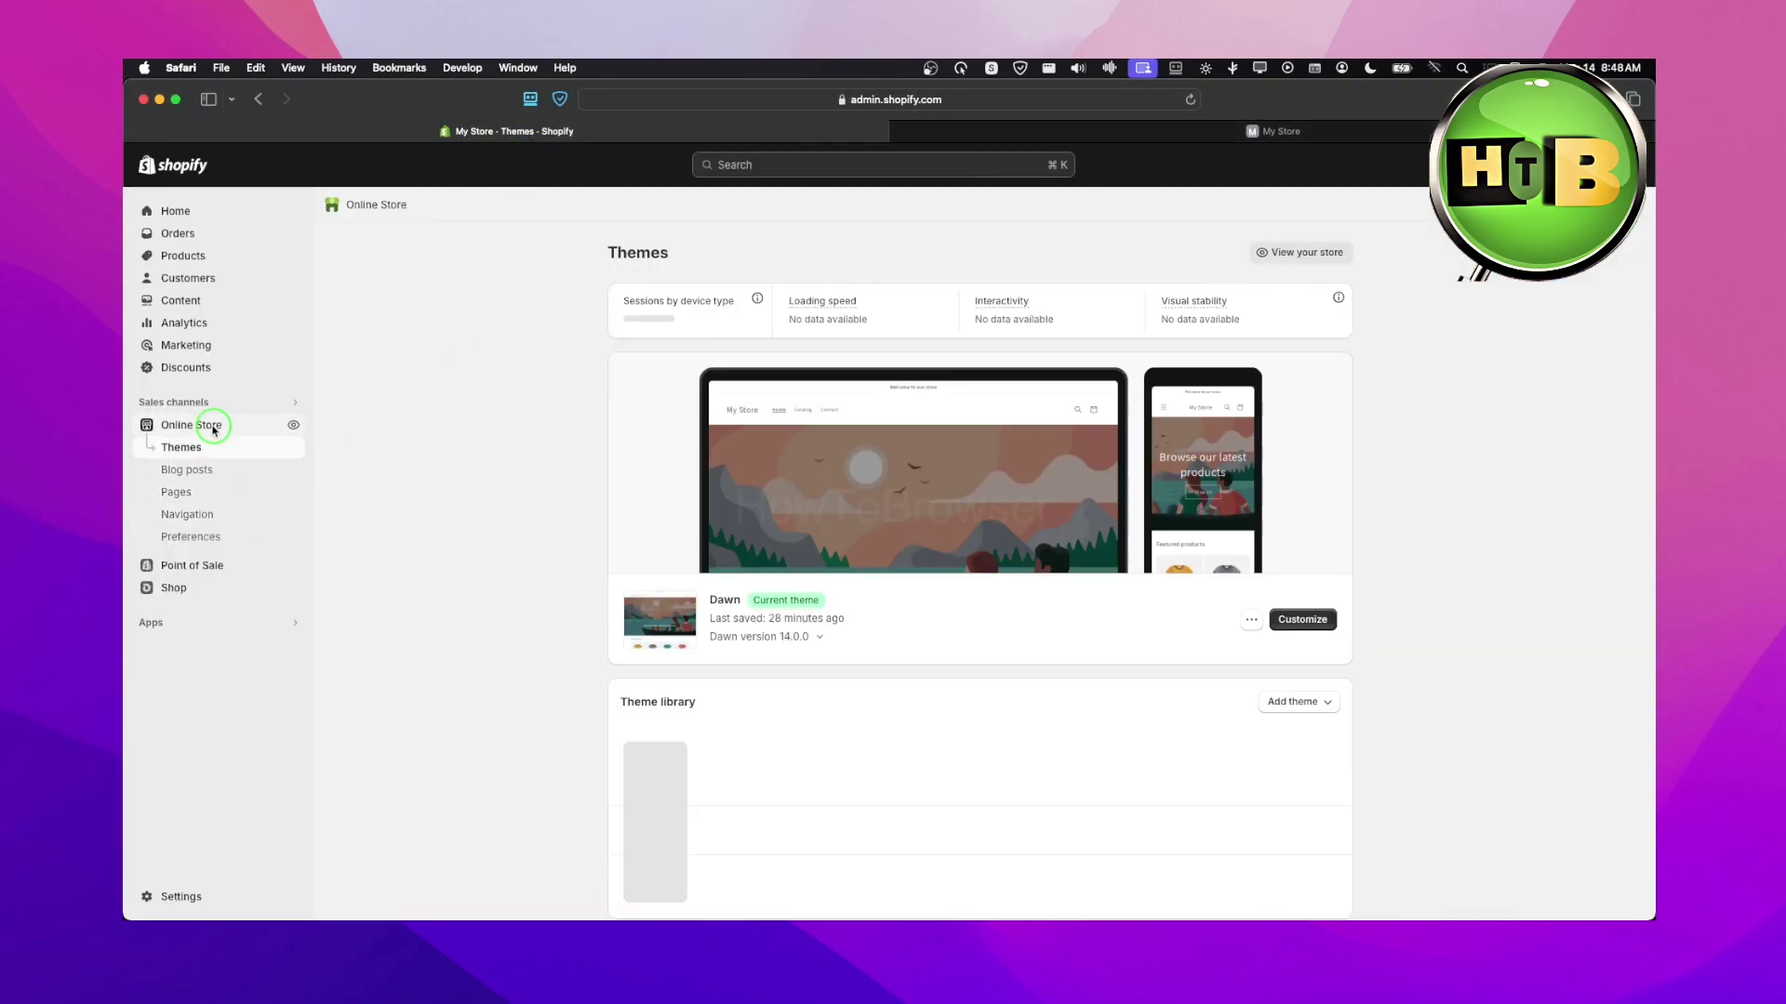
Open Dawn's theme editor, dismiss the cookies notice, and browse the template list.
{"action": "left_click", "coordinate": [1290, 635]}
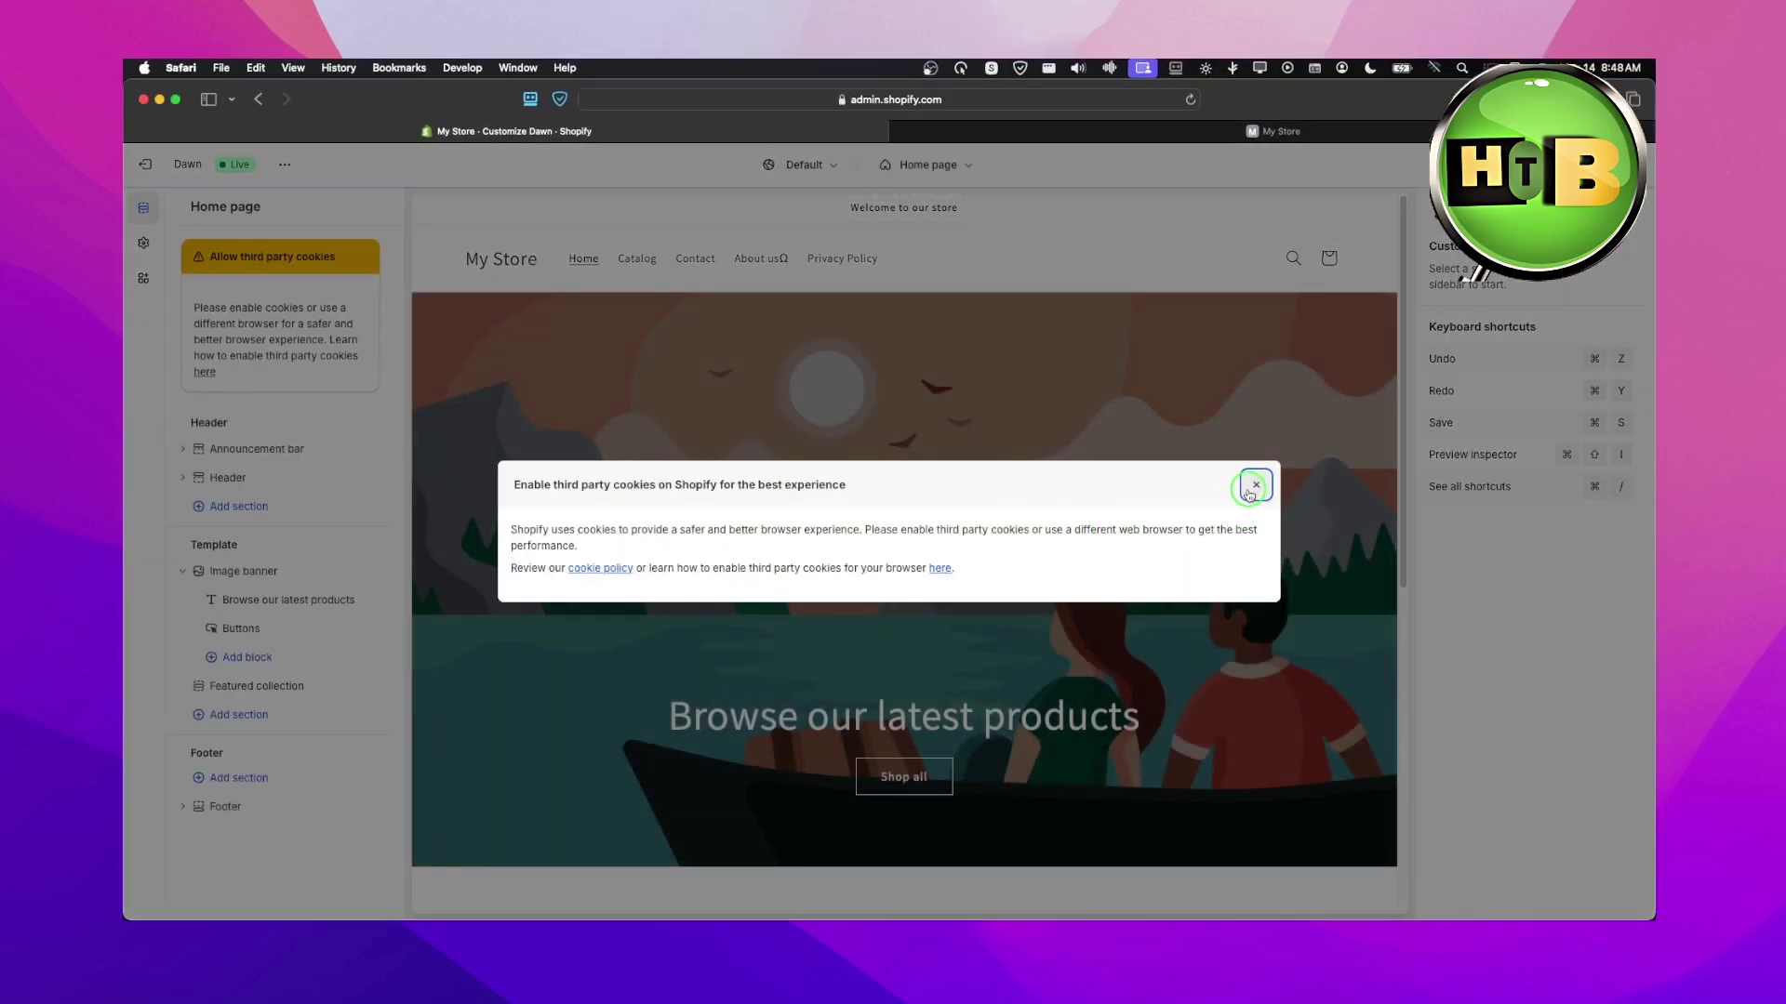
{"action": "left_click", "coordinate": [1254, 487]}
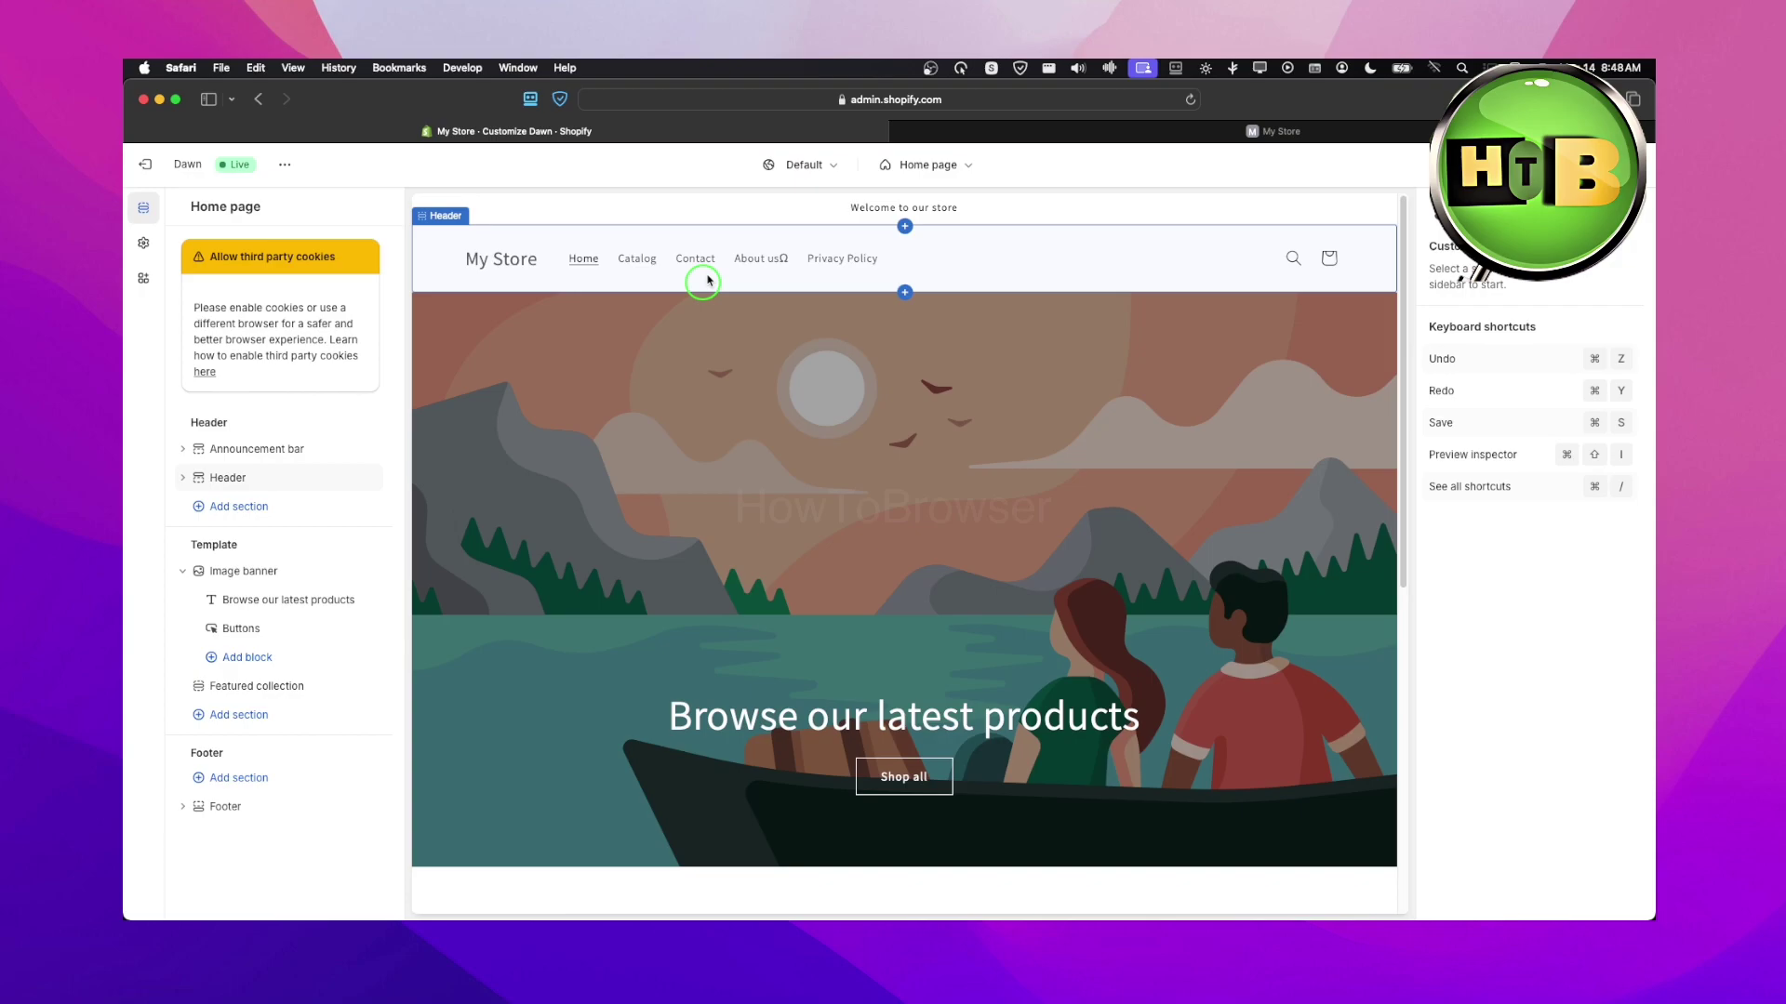
{"action": "left_click", "coordinate": [905, 167]}
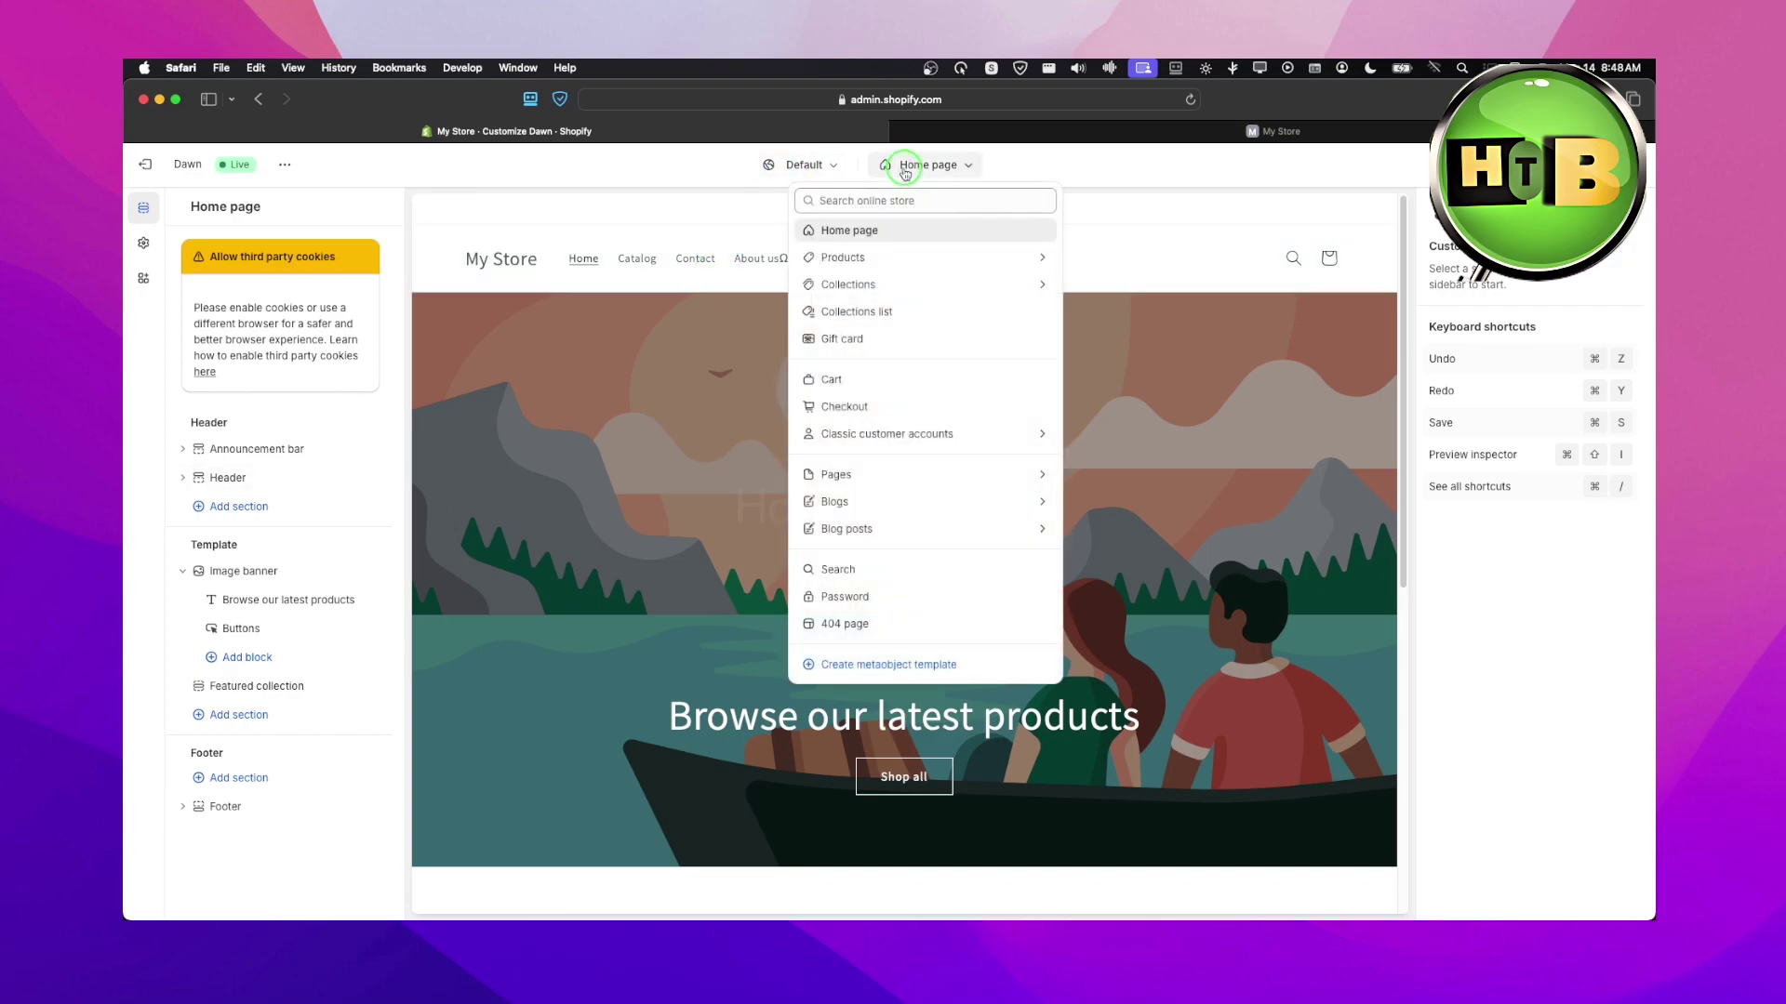
{"action": "left_click", "coordinate": [875, 258]}
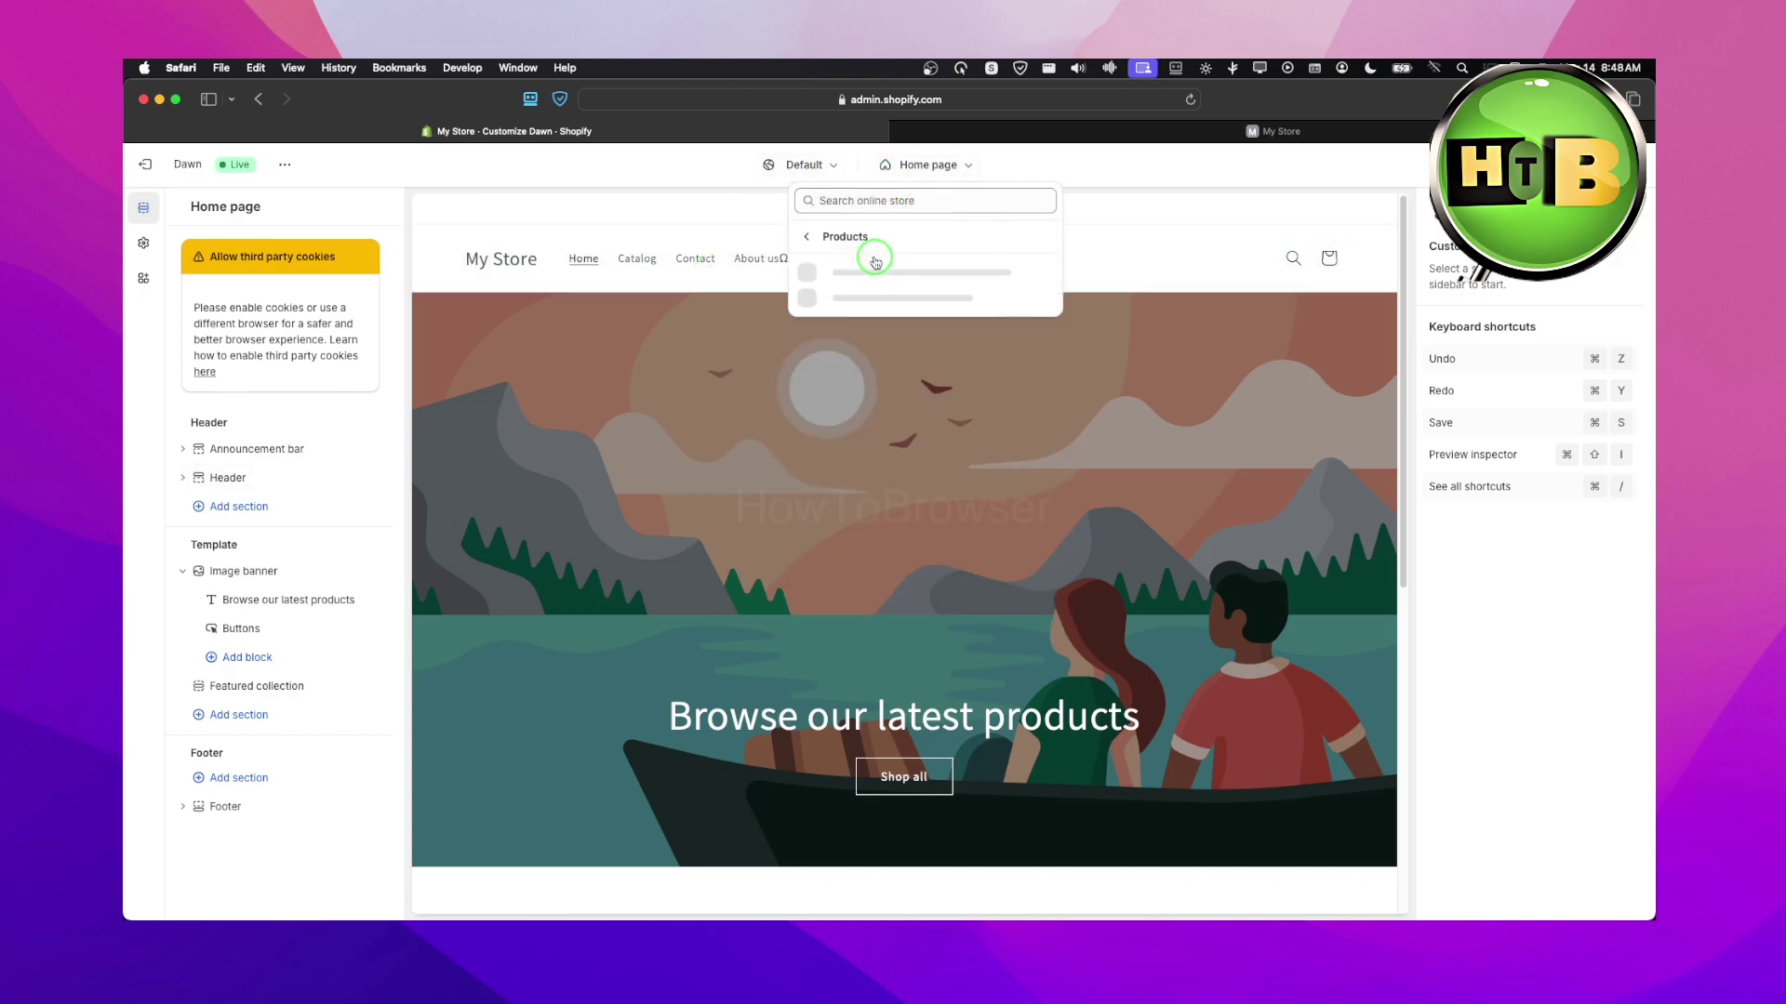
{"action": "left_click", "coordinate": [811, 236]}
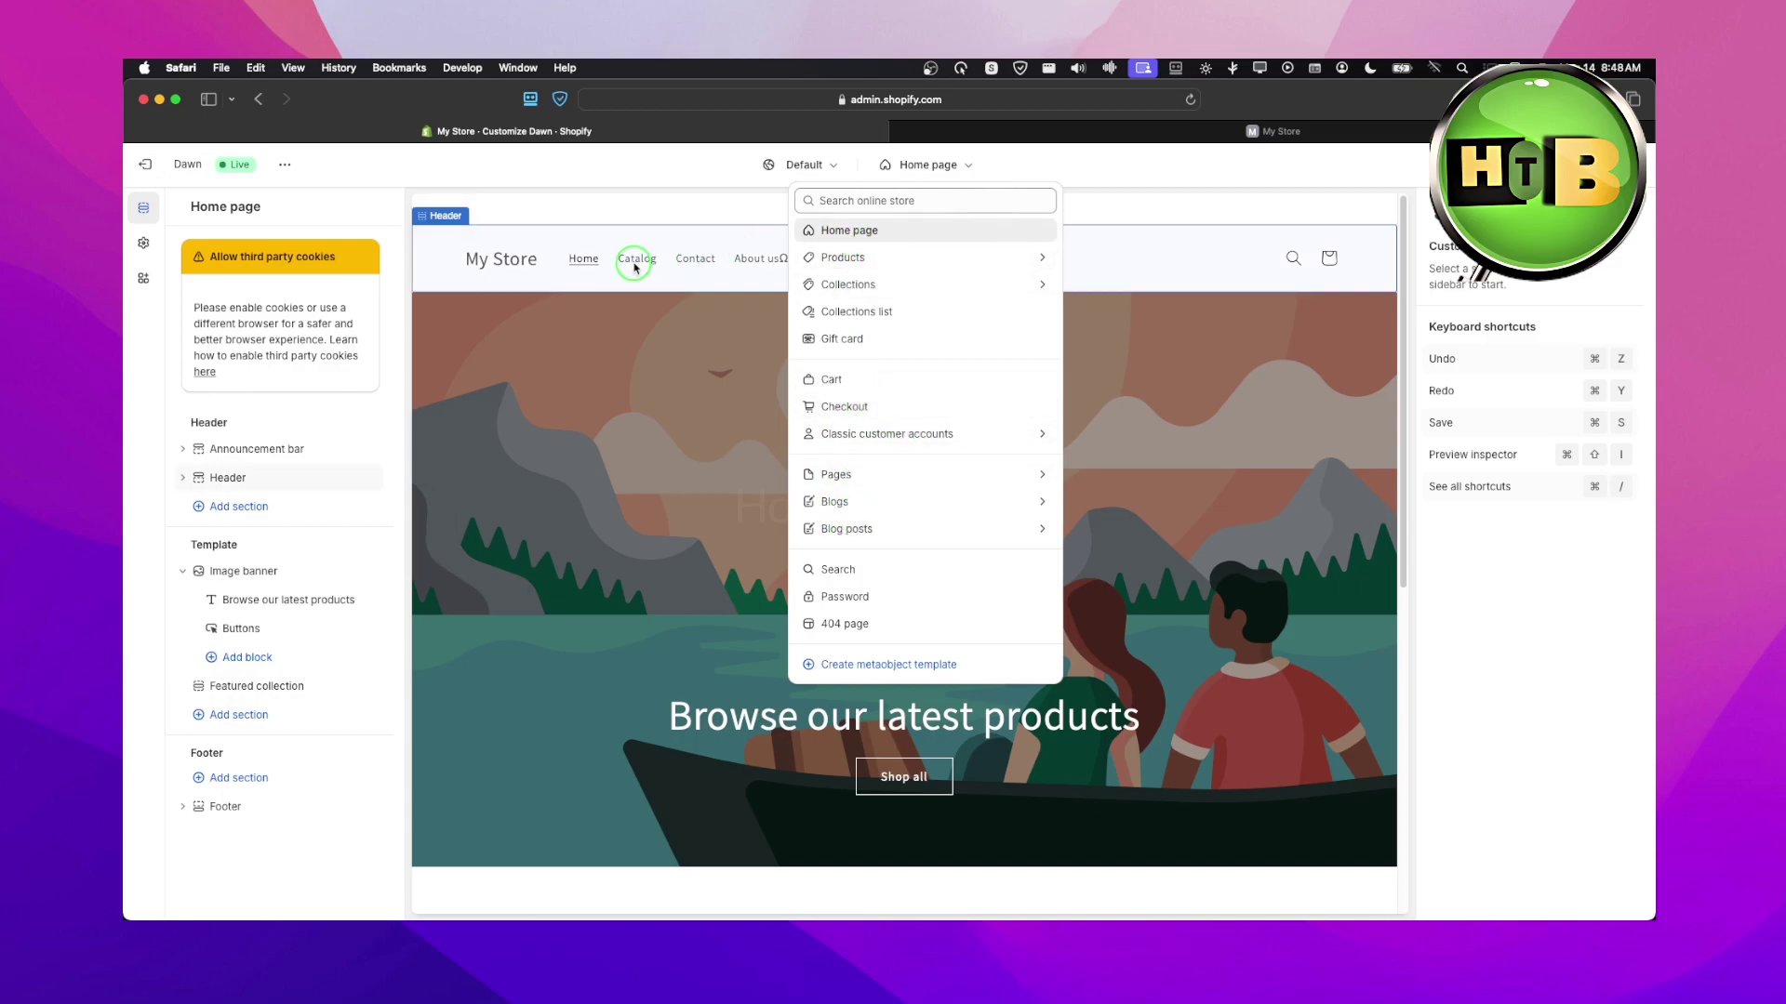
{"action": "left_click", "coordinate": [618, 209]}
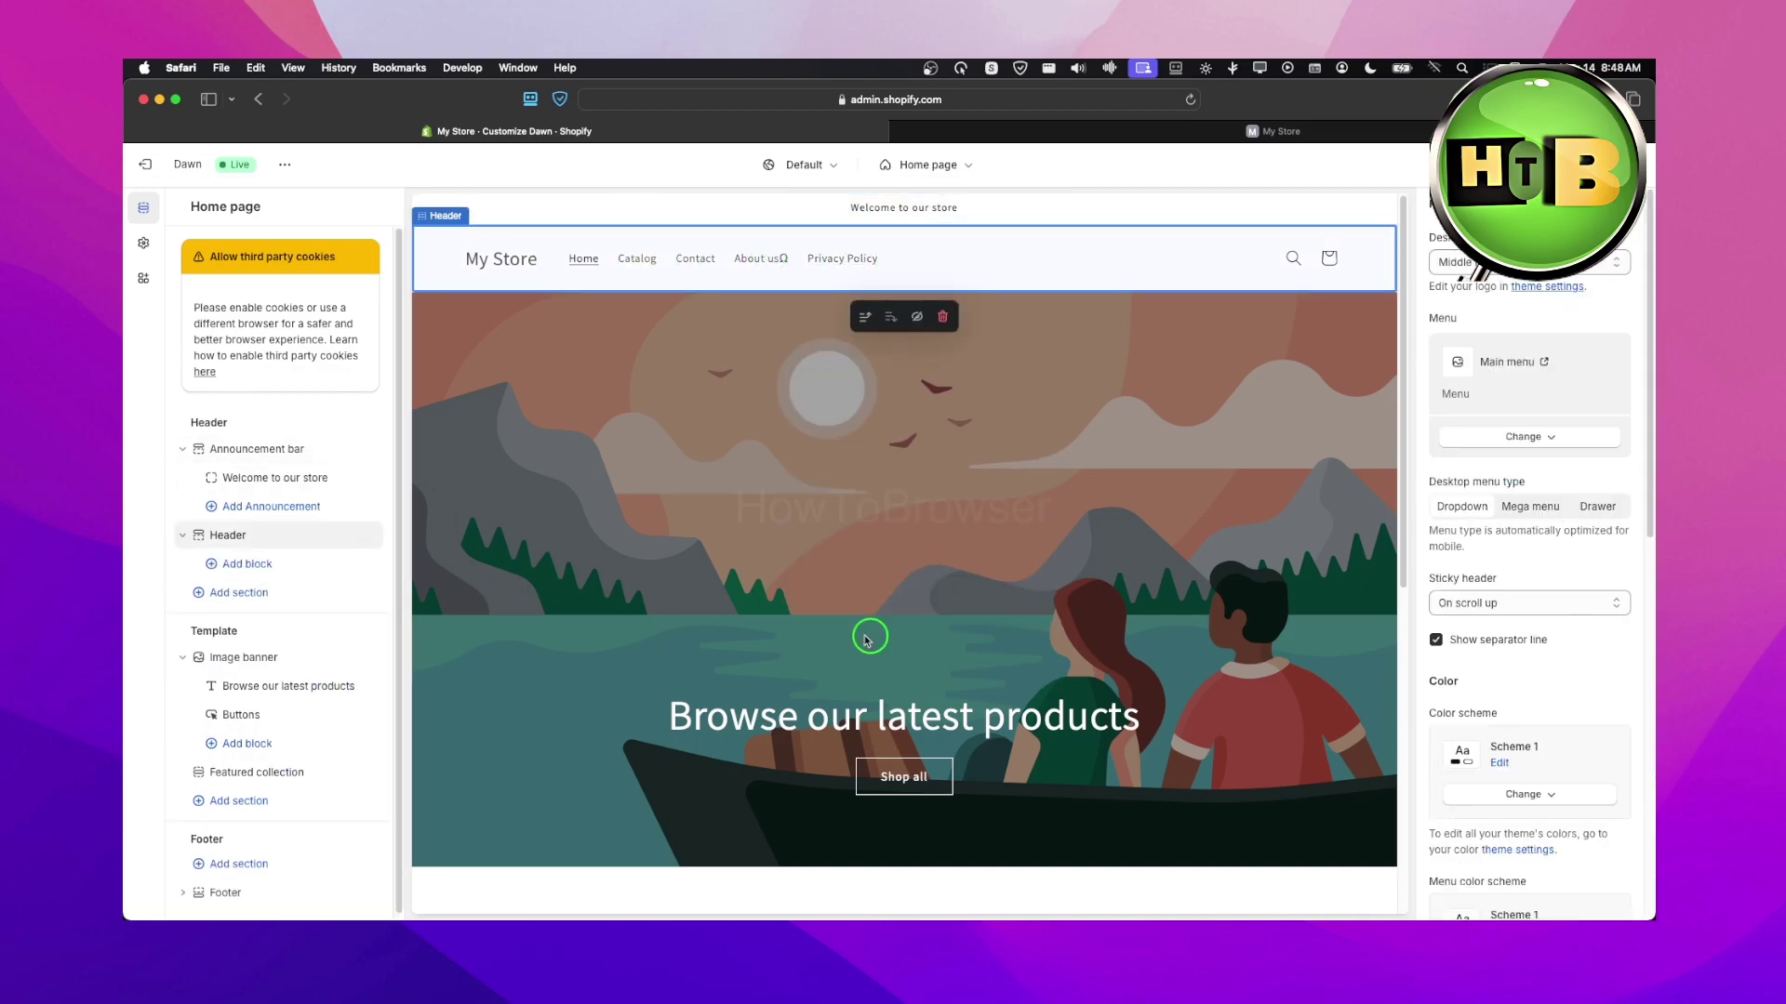
Scroll to the footer and show the Pages templates (default, about, contact).
{"action": "scroll", "coordinate": [788, 444], "scroll_direction": "down", "scroll_amount": 1}
{"action": "scroll", "coordinate": [787, 445], "scroll_direction": "down", "scroll_amount": 1}
{"action": "scroll", "coordinate": [788, 444], "scroll_direction": "down", "scroll_amount": 8}
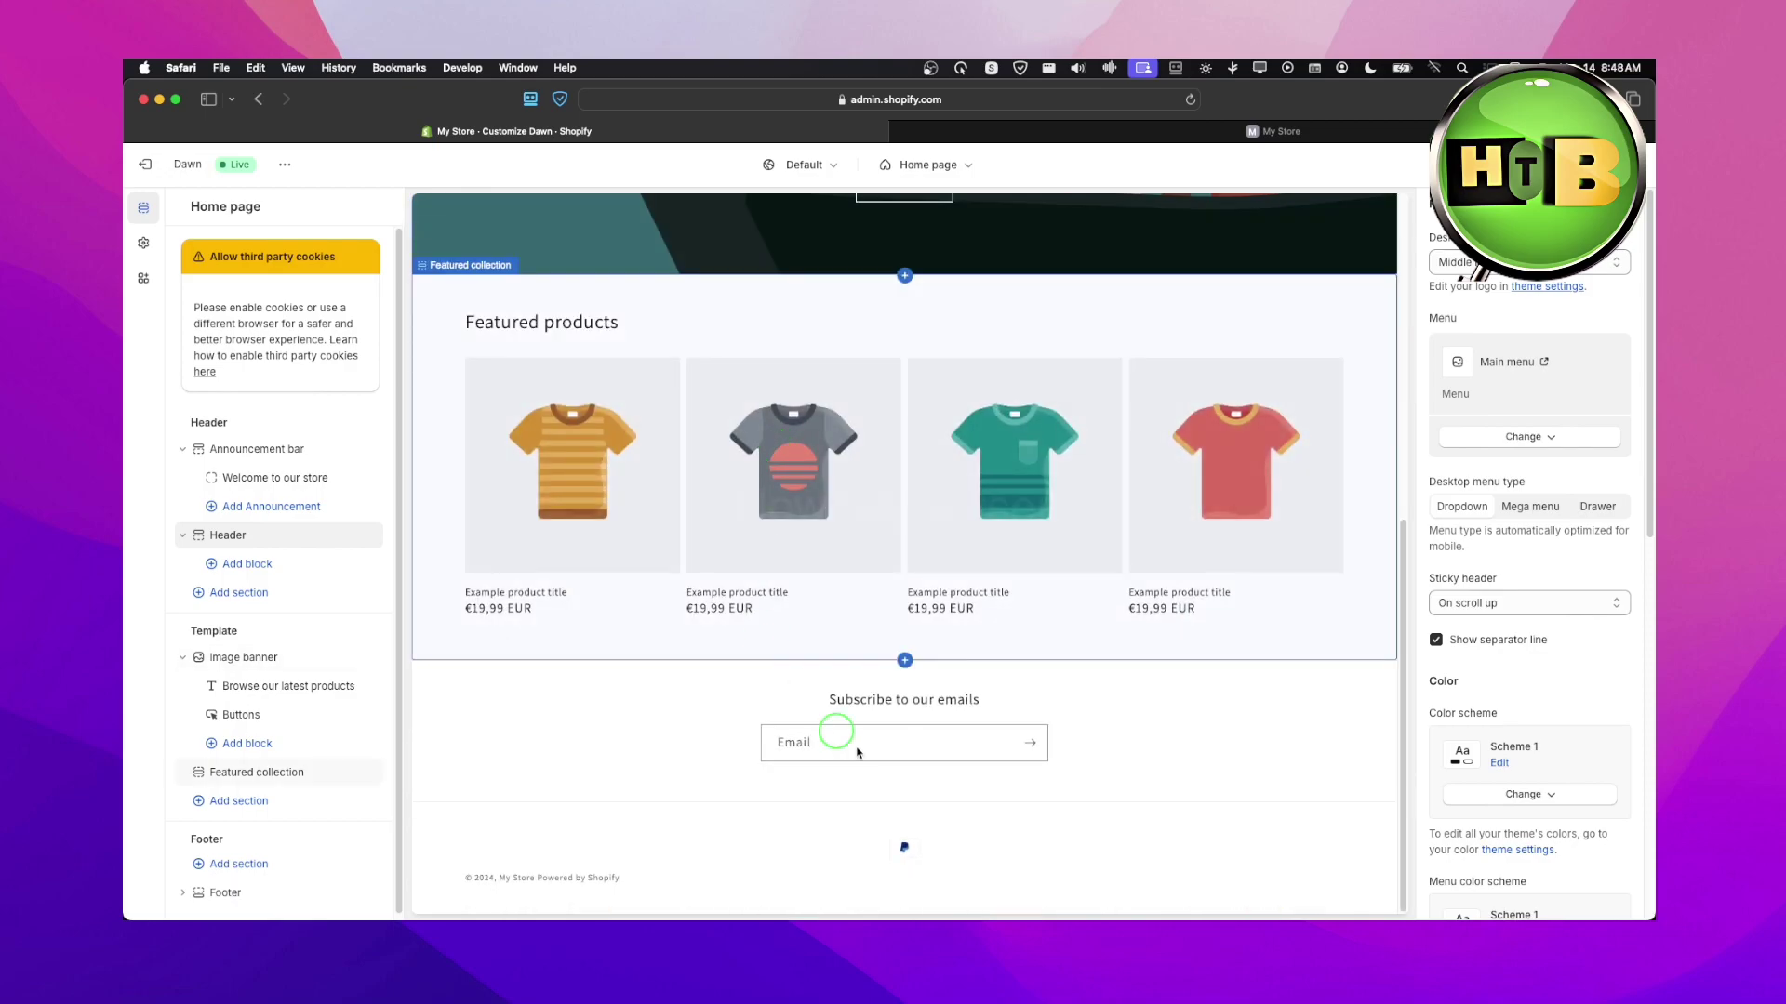
{"action": "scroll", "coordinate": [211, 845], "scroll_direction": "down", "scroll_amount": 1}
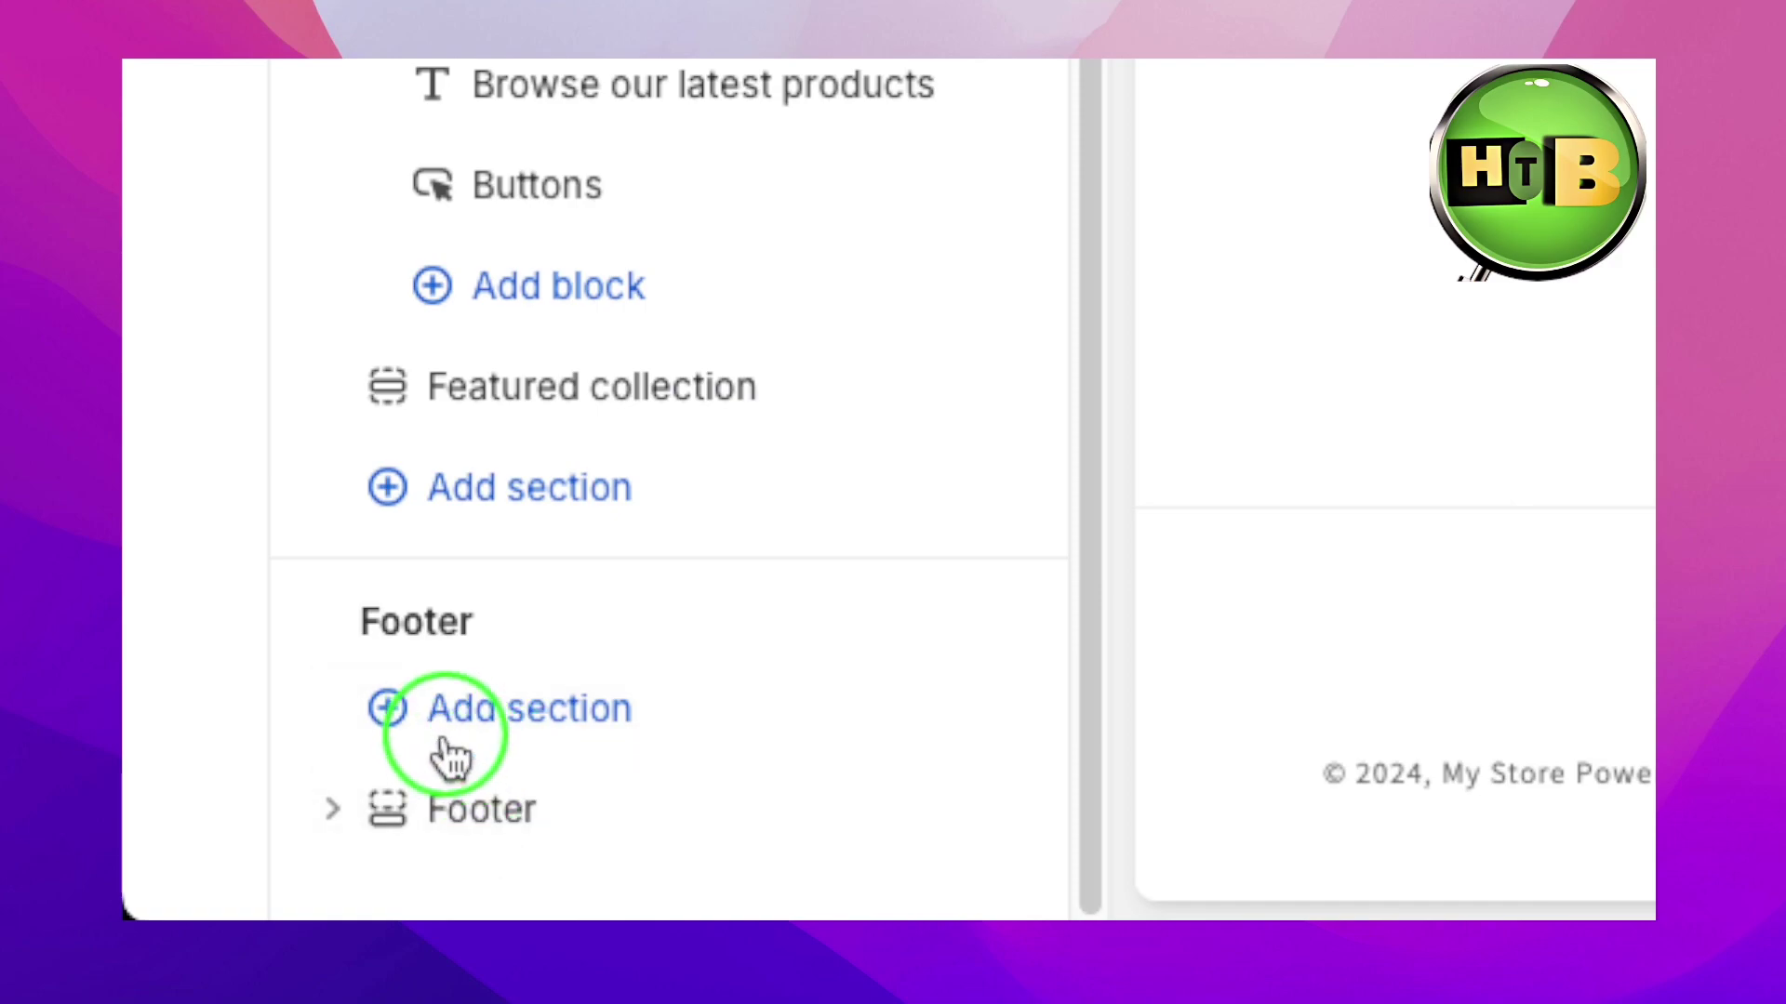
{"action": "left_click", "coordinate": [530, 744]}
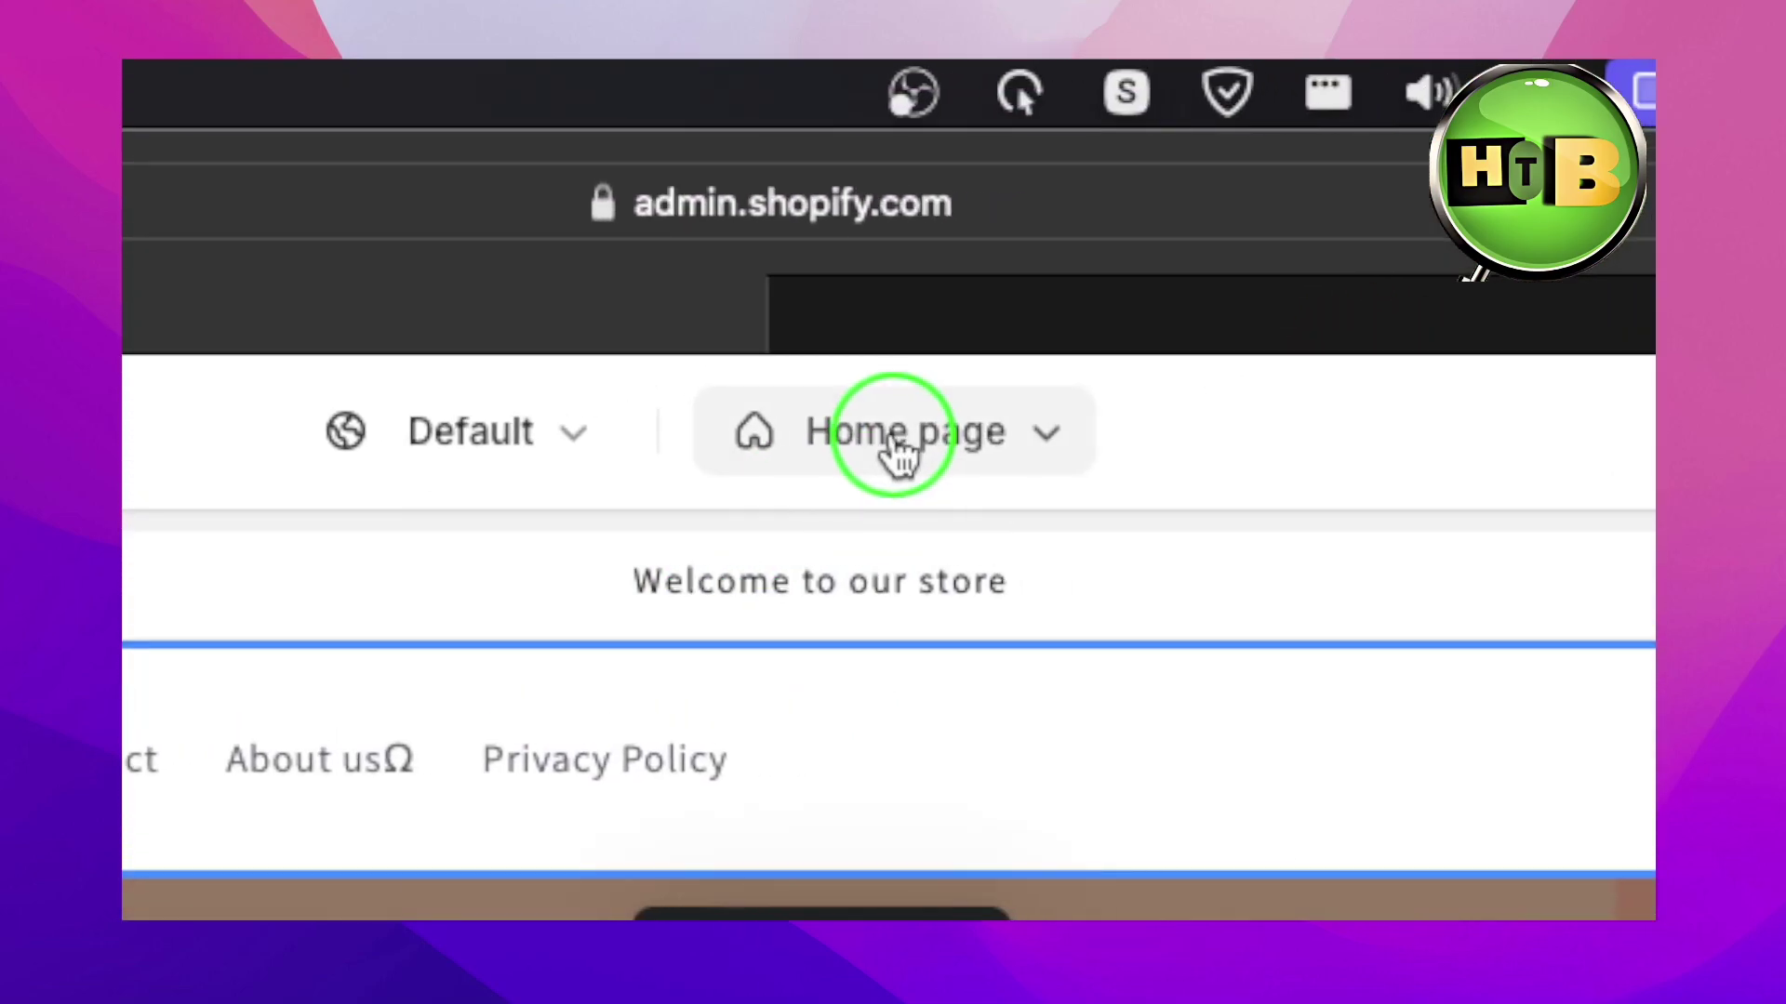
{"action": "left_click", "coordinate": [921, 164]}
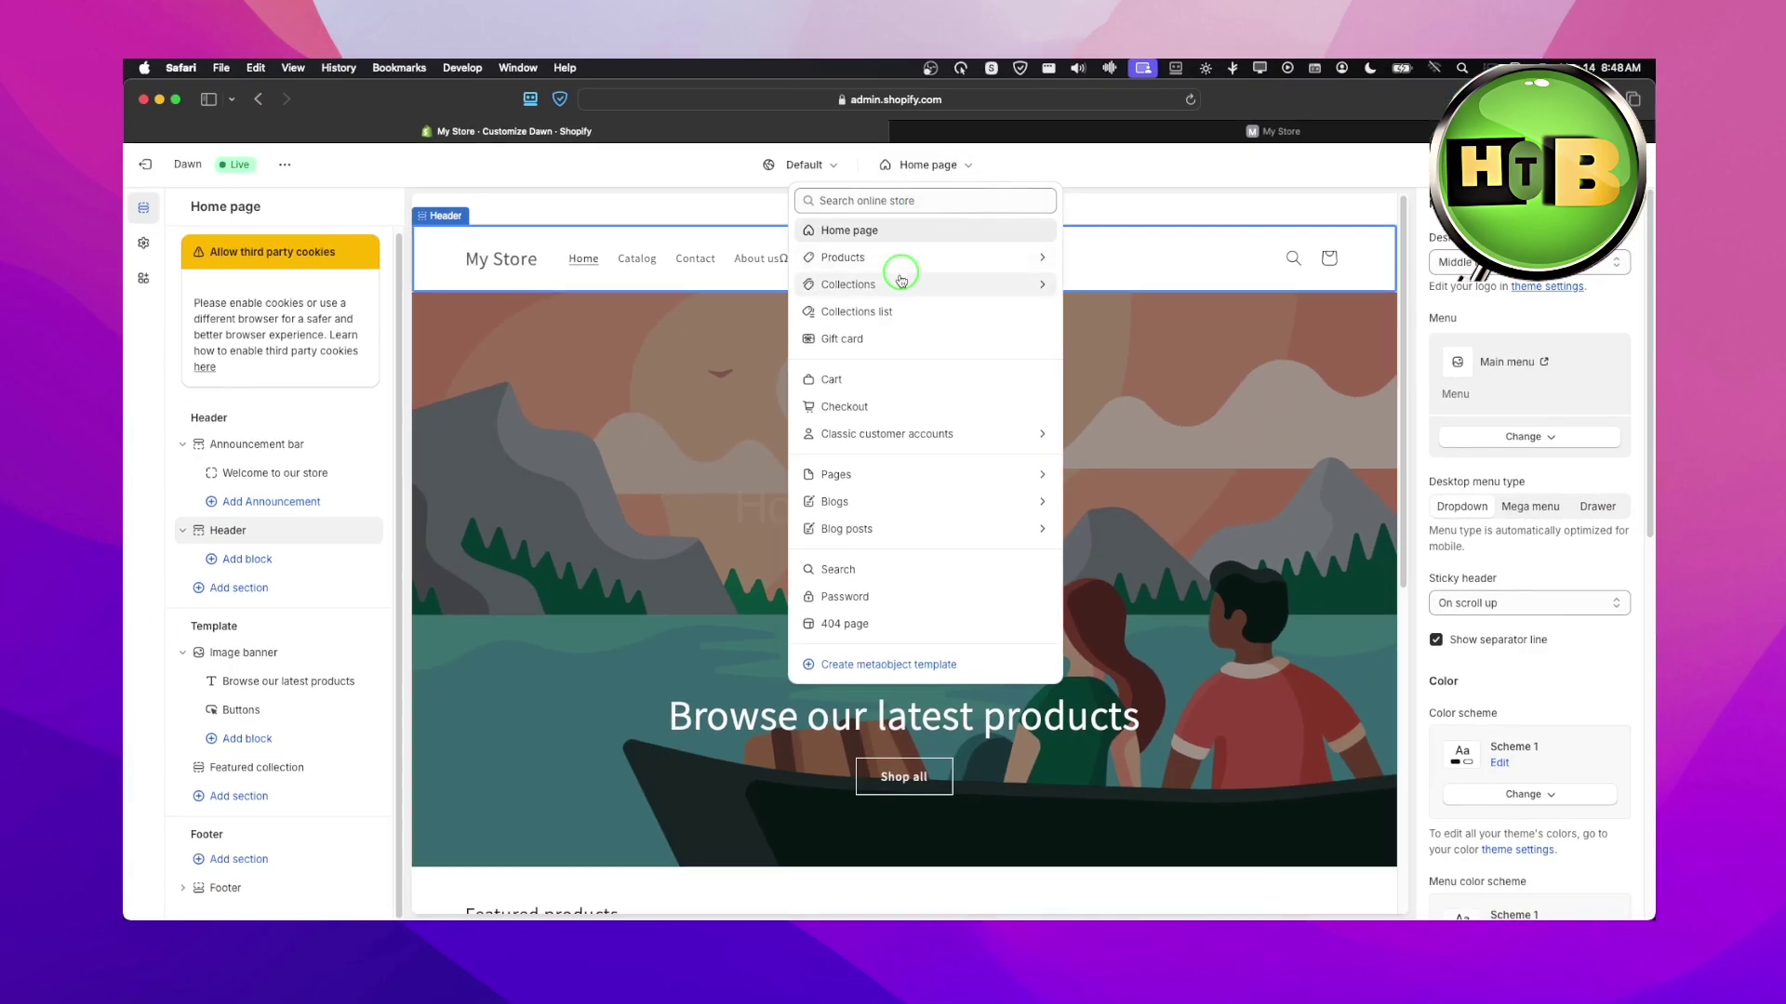
{"action": "left_click", "coordinate": [865, 475]}
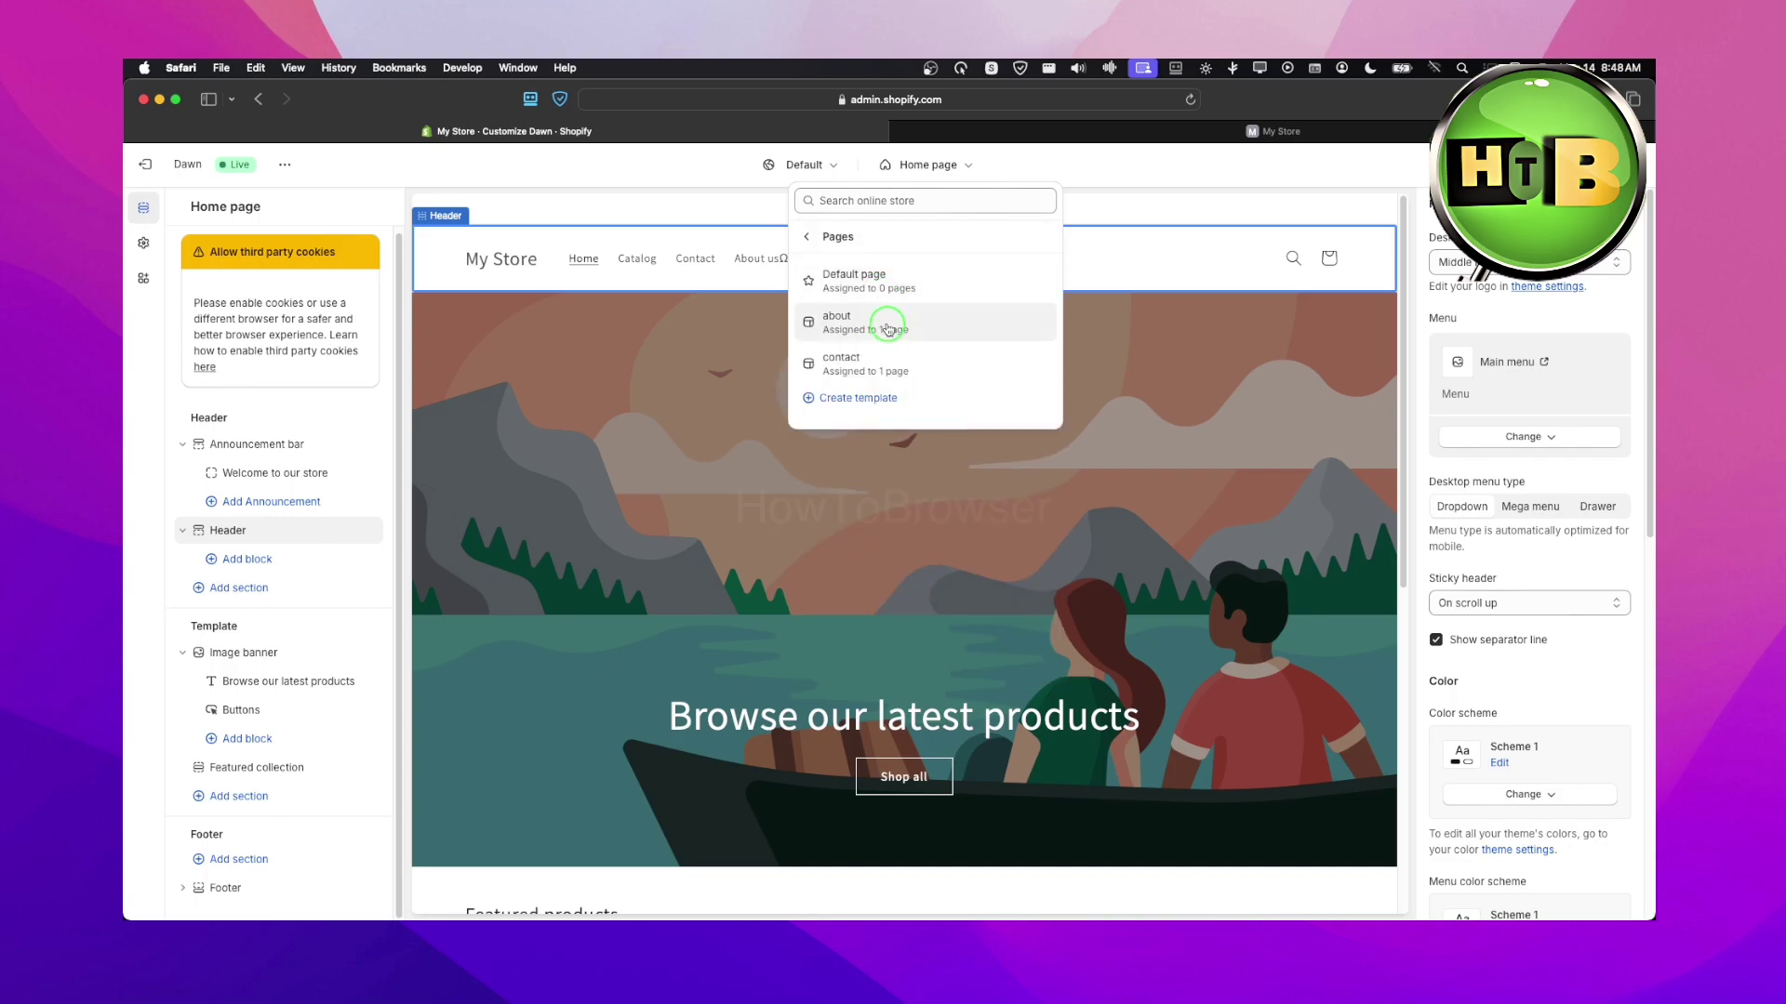
On the about template, add a Menu block to the Footer and save the theme.
{"action": "left_click", "coordinate": [888, 328]}
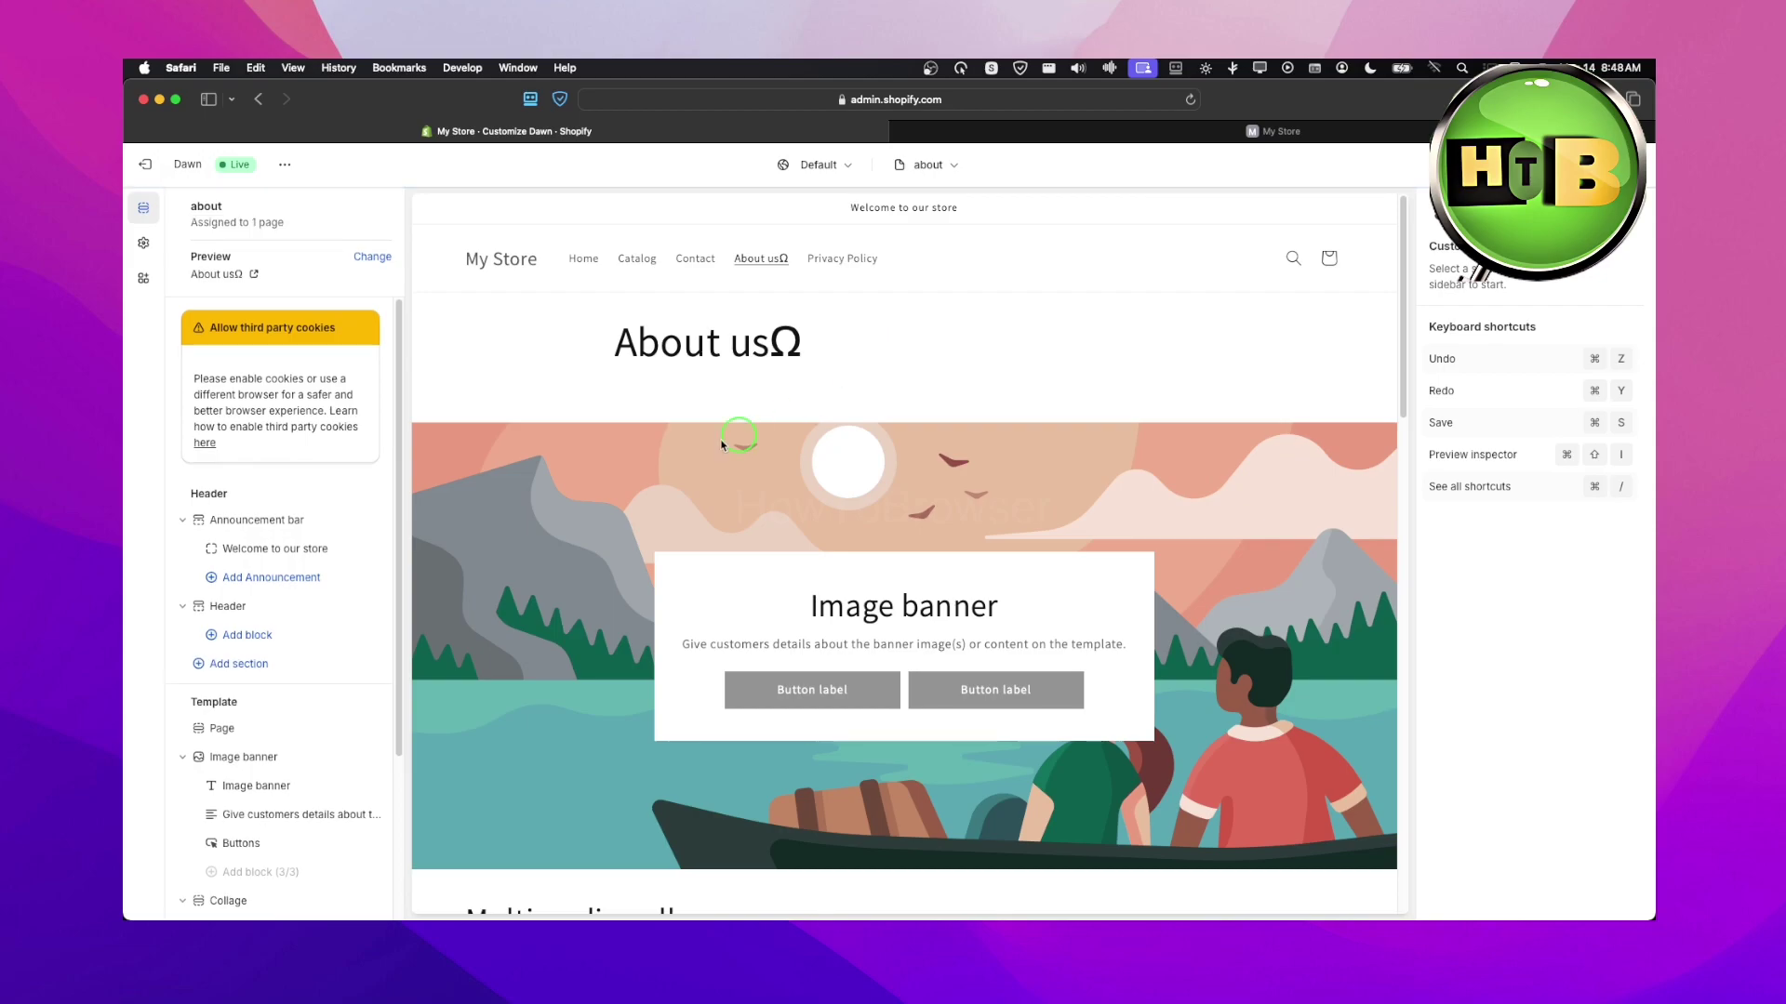
{"action": "scroll", "coordinate": [721, 446], "scroll_direction": "down", "scroll_amount": 5}
{"action": "scroll", "coordinate": [722, 446], "scroll_direction": "down", "scroll_amount": 5}
{"action": "scroll", "coordinate": [311, 712], "scroll_direction": "down", "scroll_amount": 3}
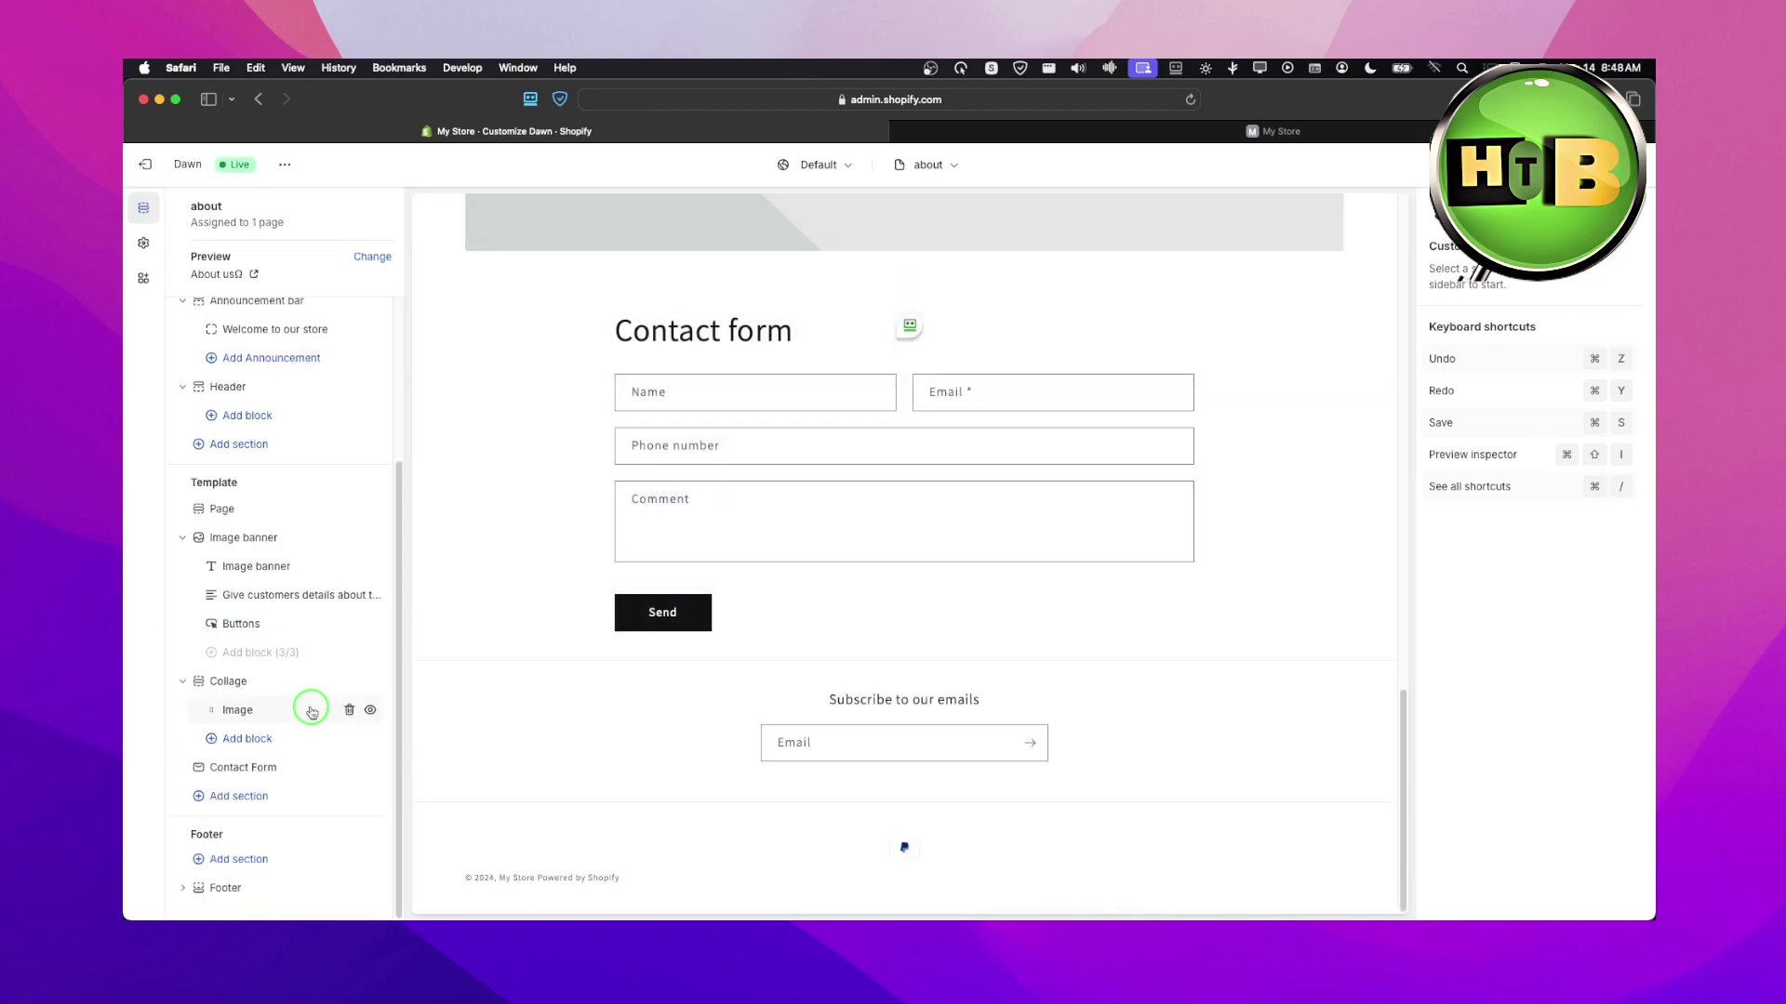
{"action": "left_click", "coordinate": [243, 863]}
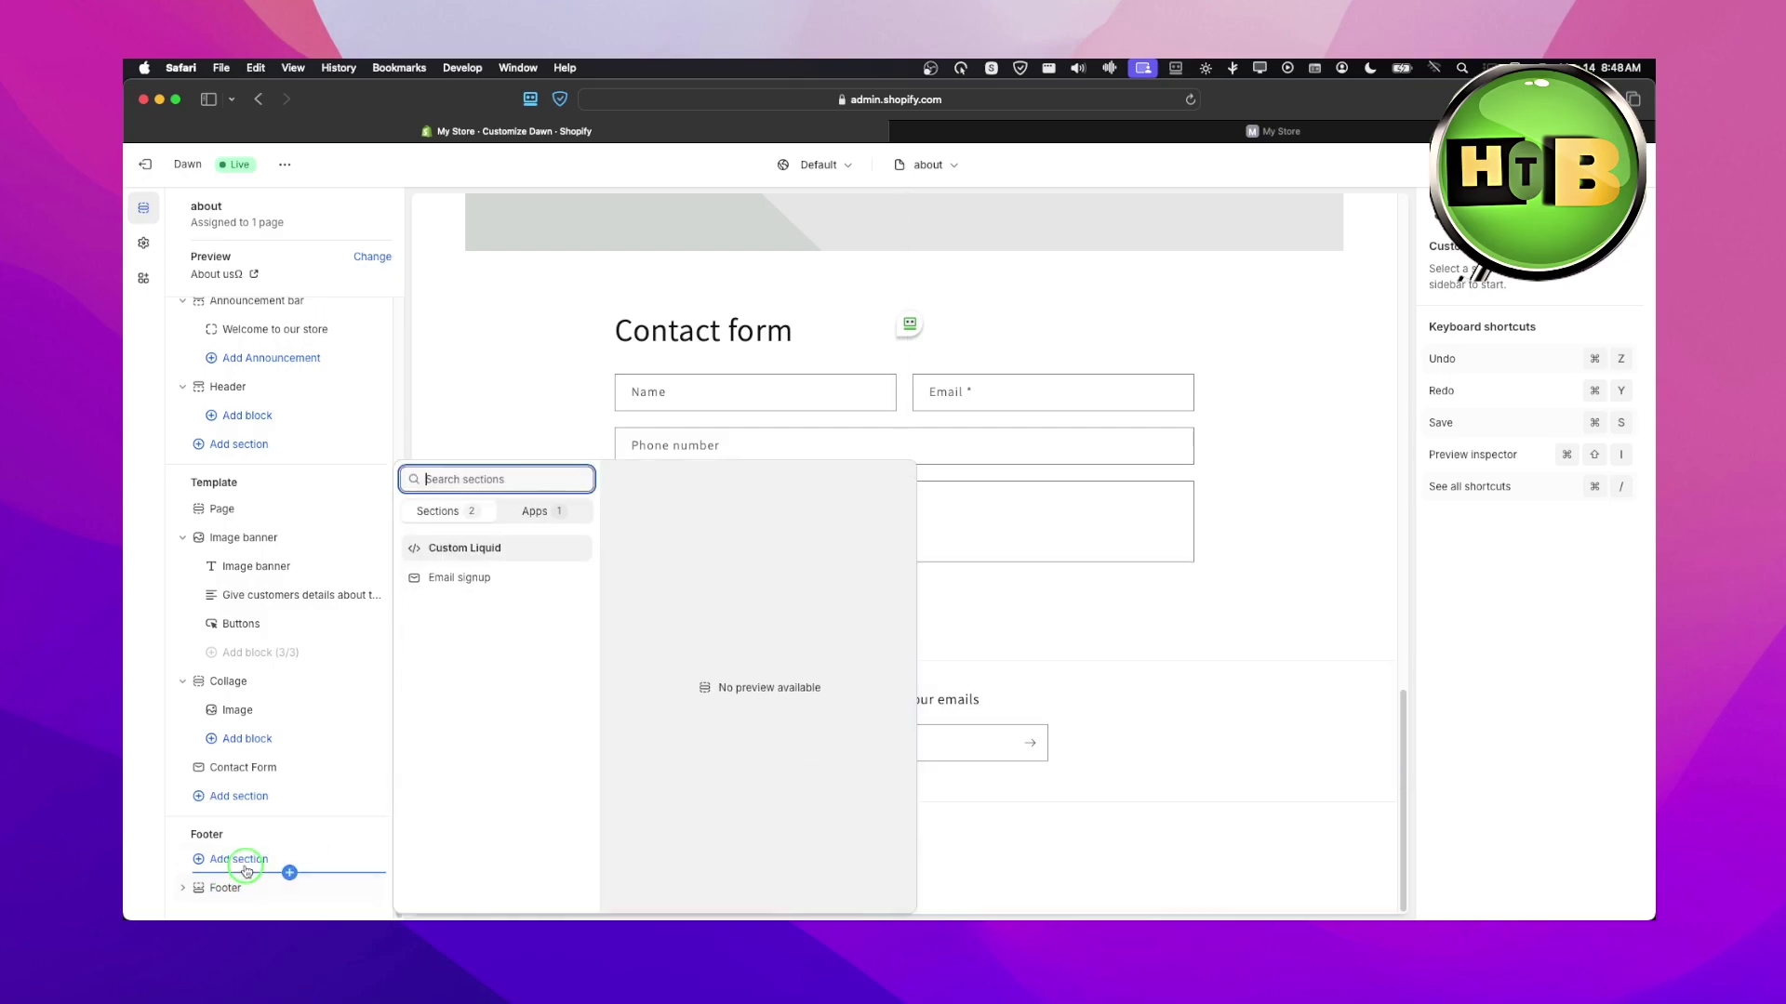
{"action": "left_click", "coordinate": [244, 885]}
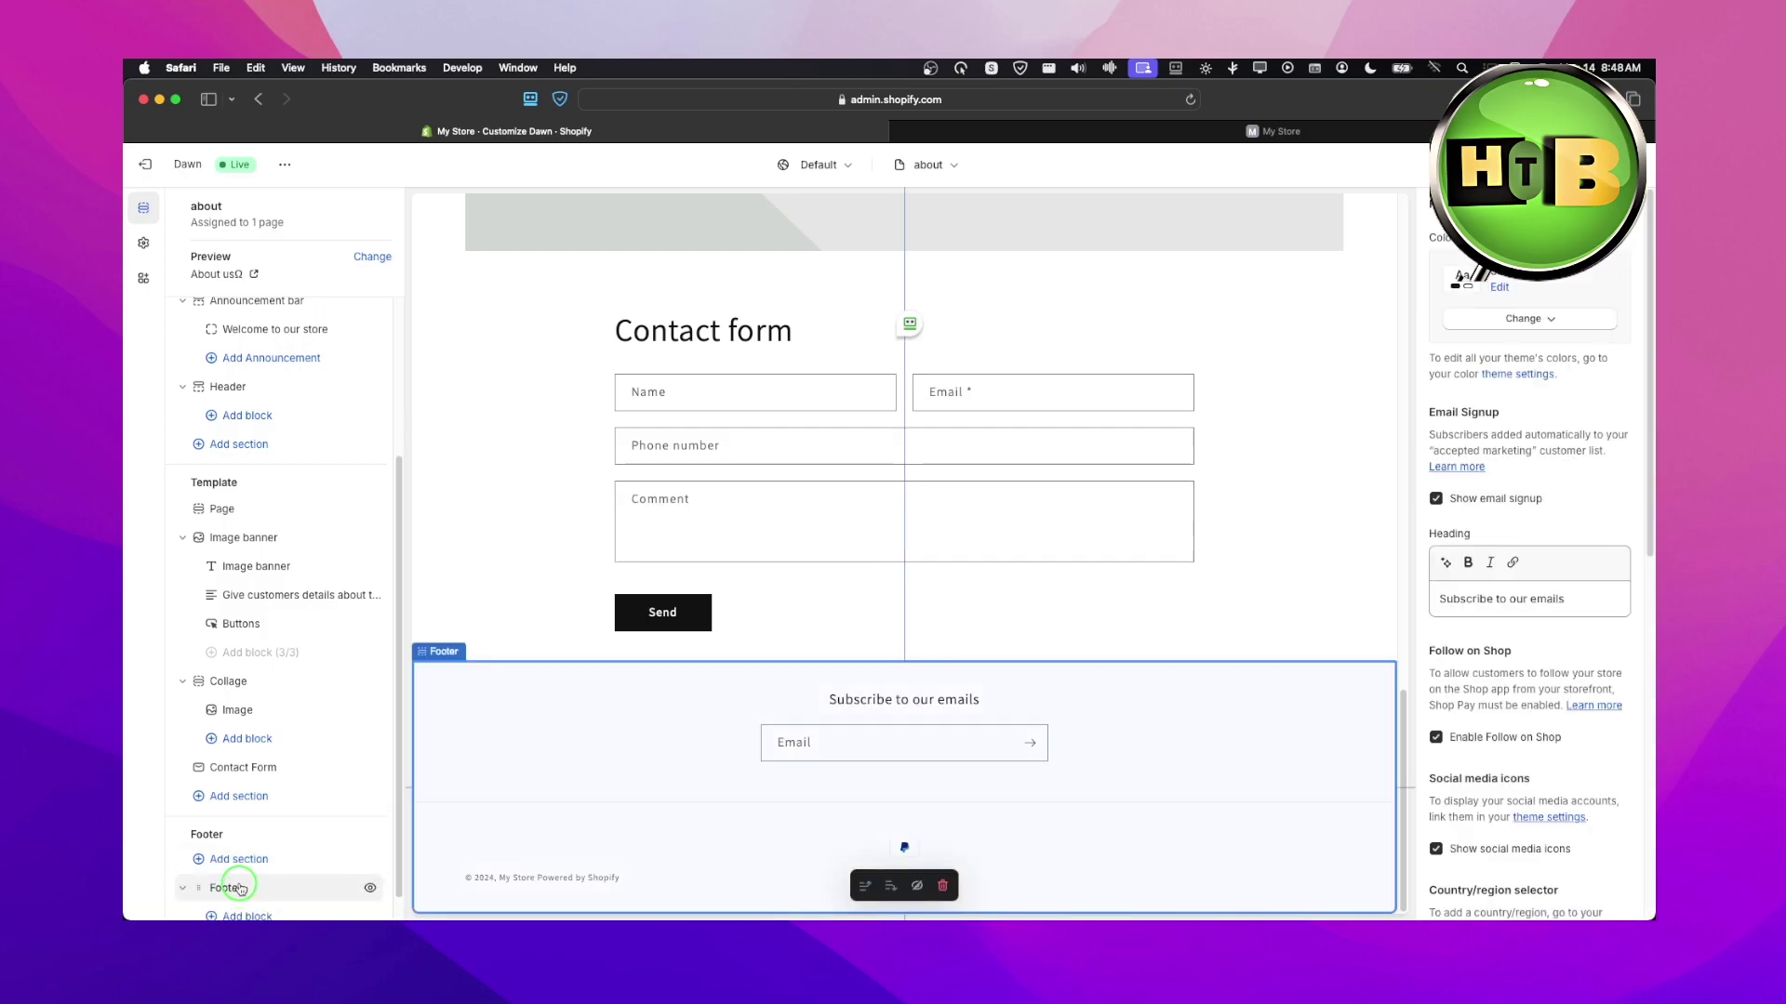
{"action": "left_click", "coordinate": [254, 890]}
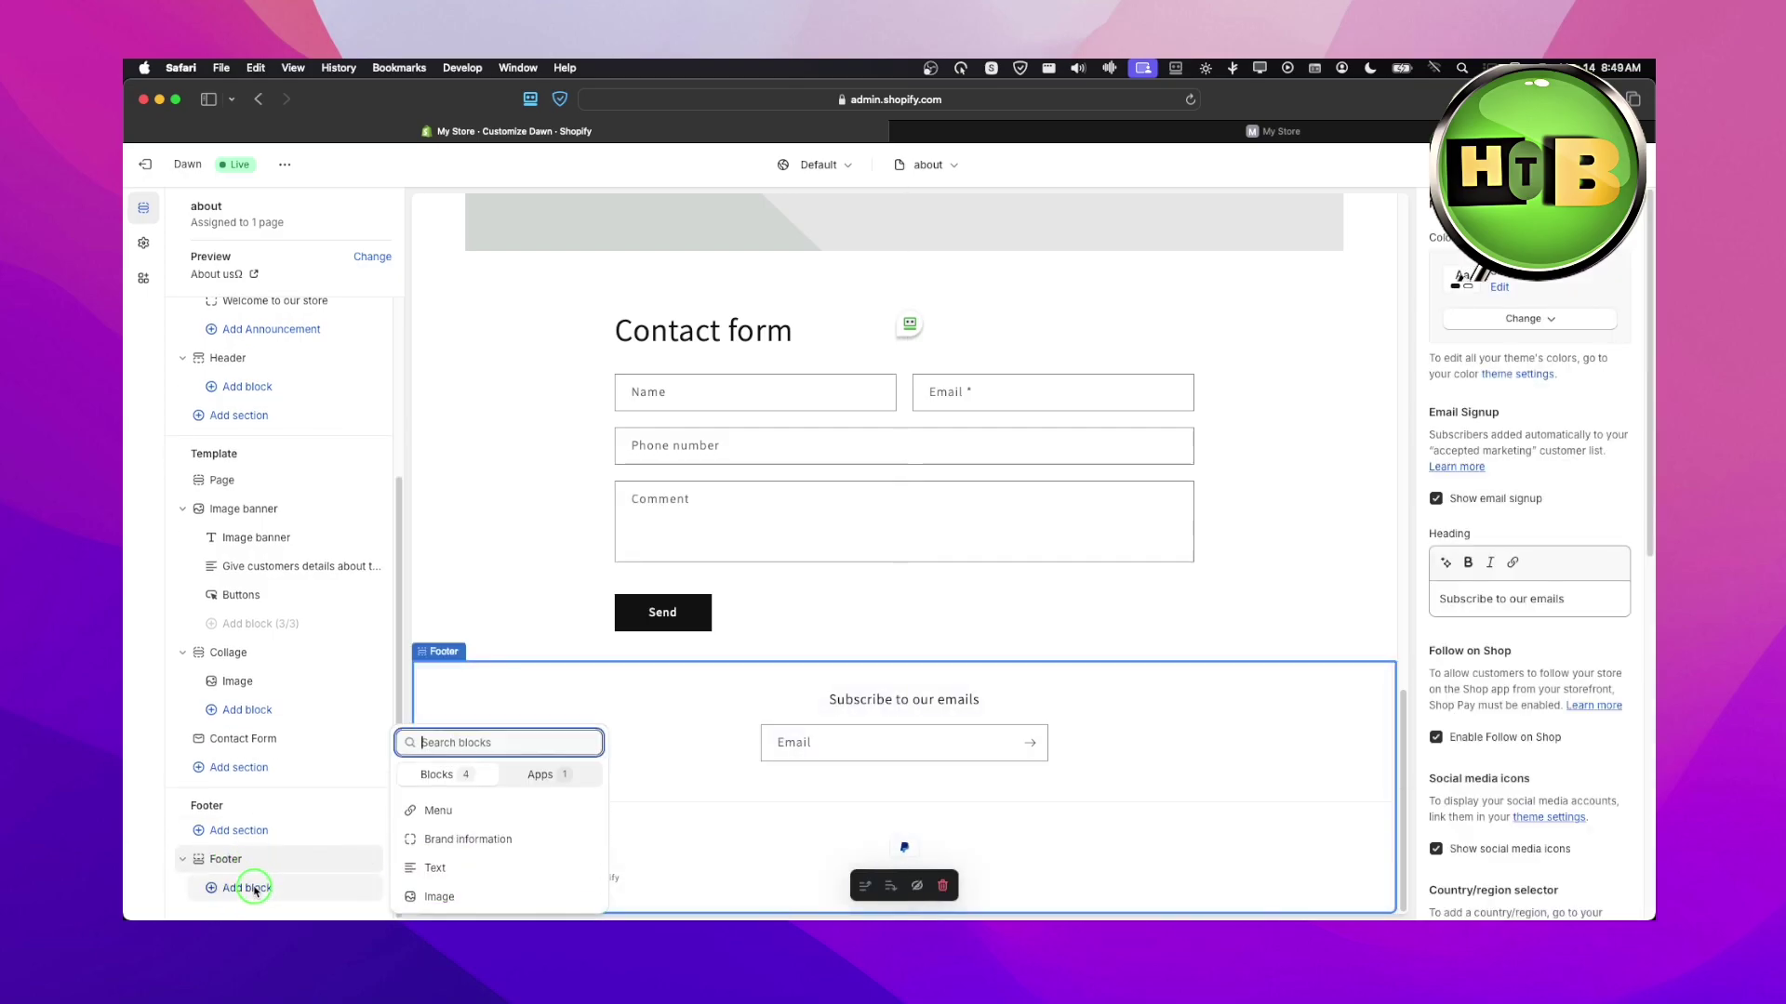
{"action": "left_click", "coordinate": [450, 819]}
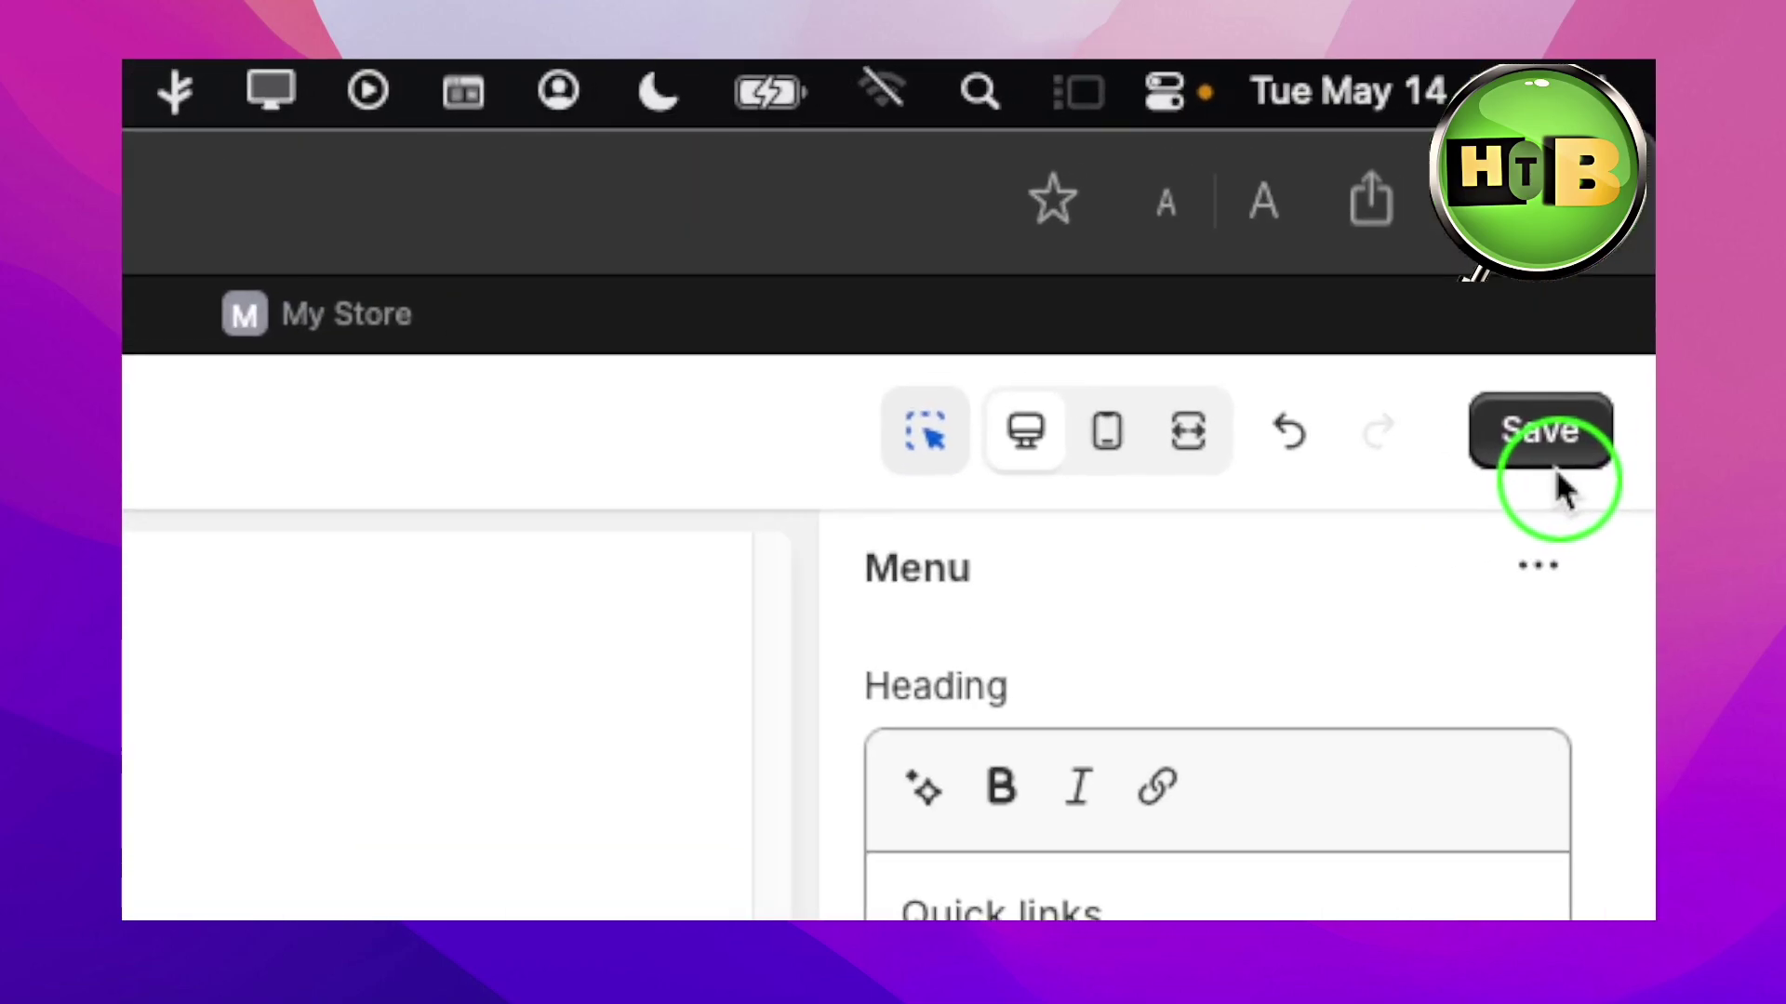
{"action": "left_click", "coordinate": [1622, 166]}
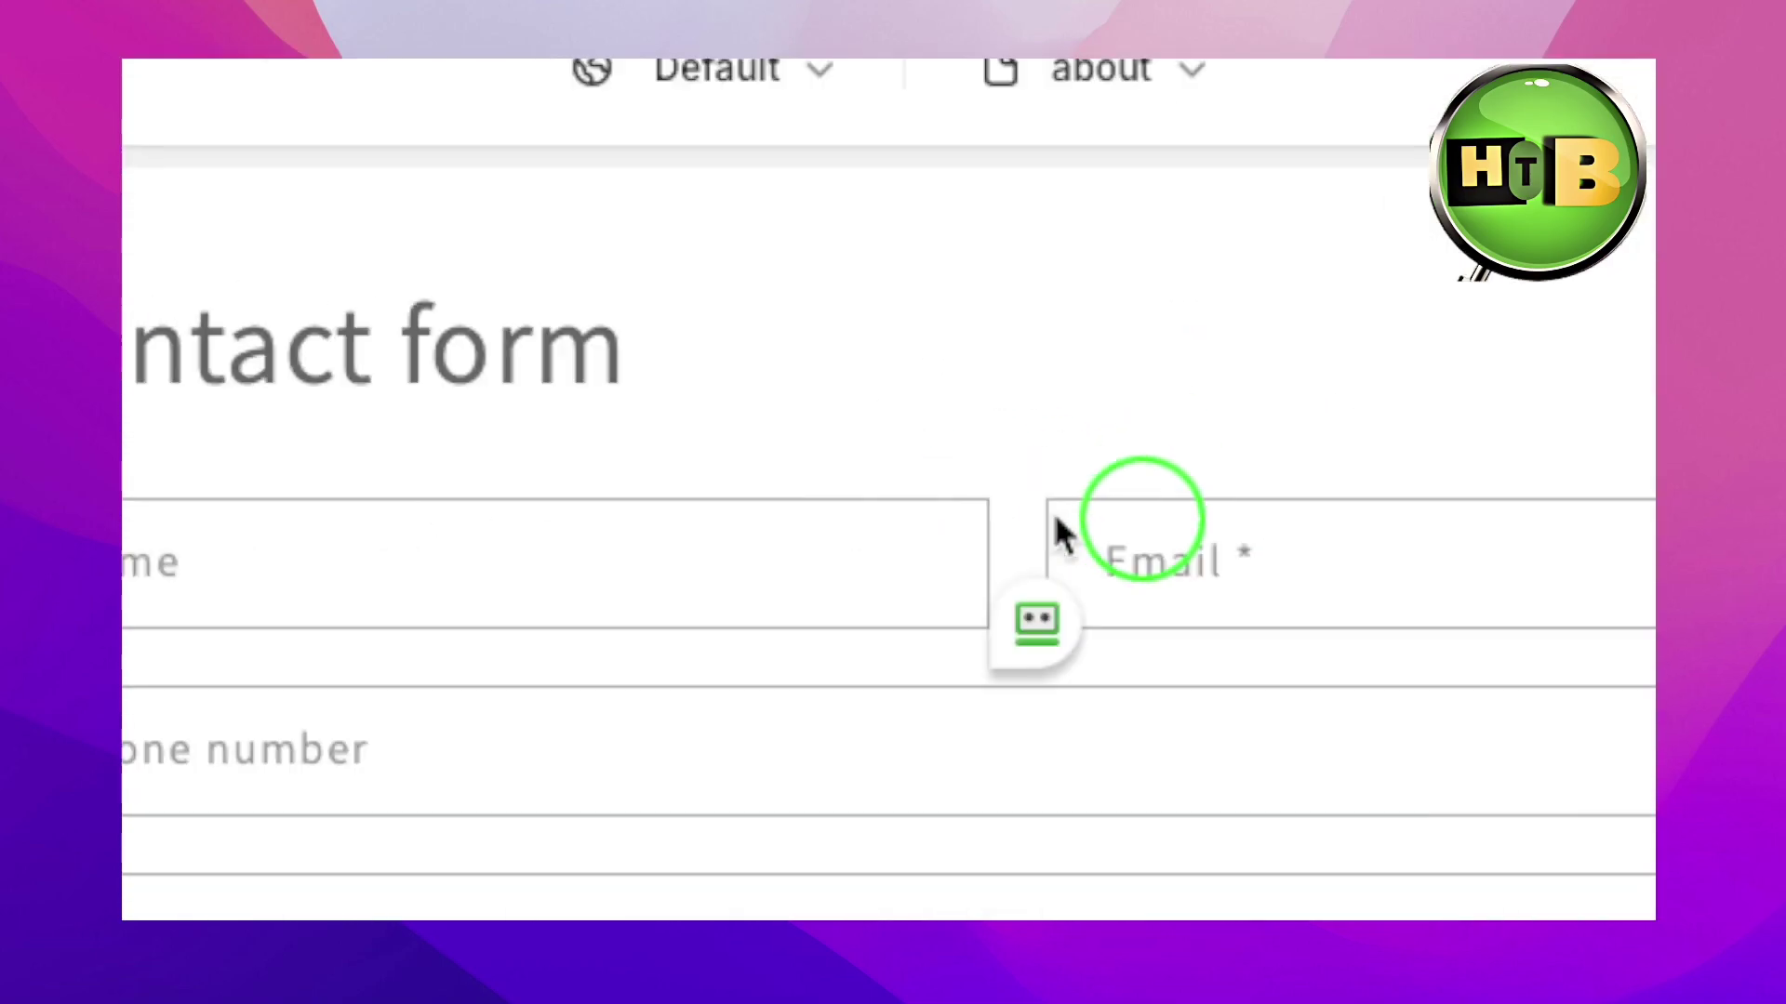
On the storefront, open About us and scroll to the footer's Quick links Privacy Policy.
{"action": "left_click", "coordinate": [1023, 133]}
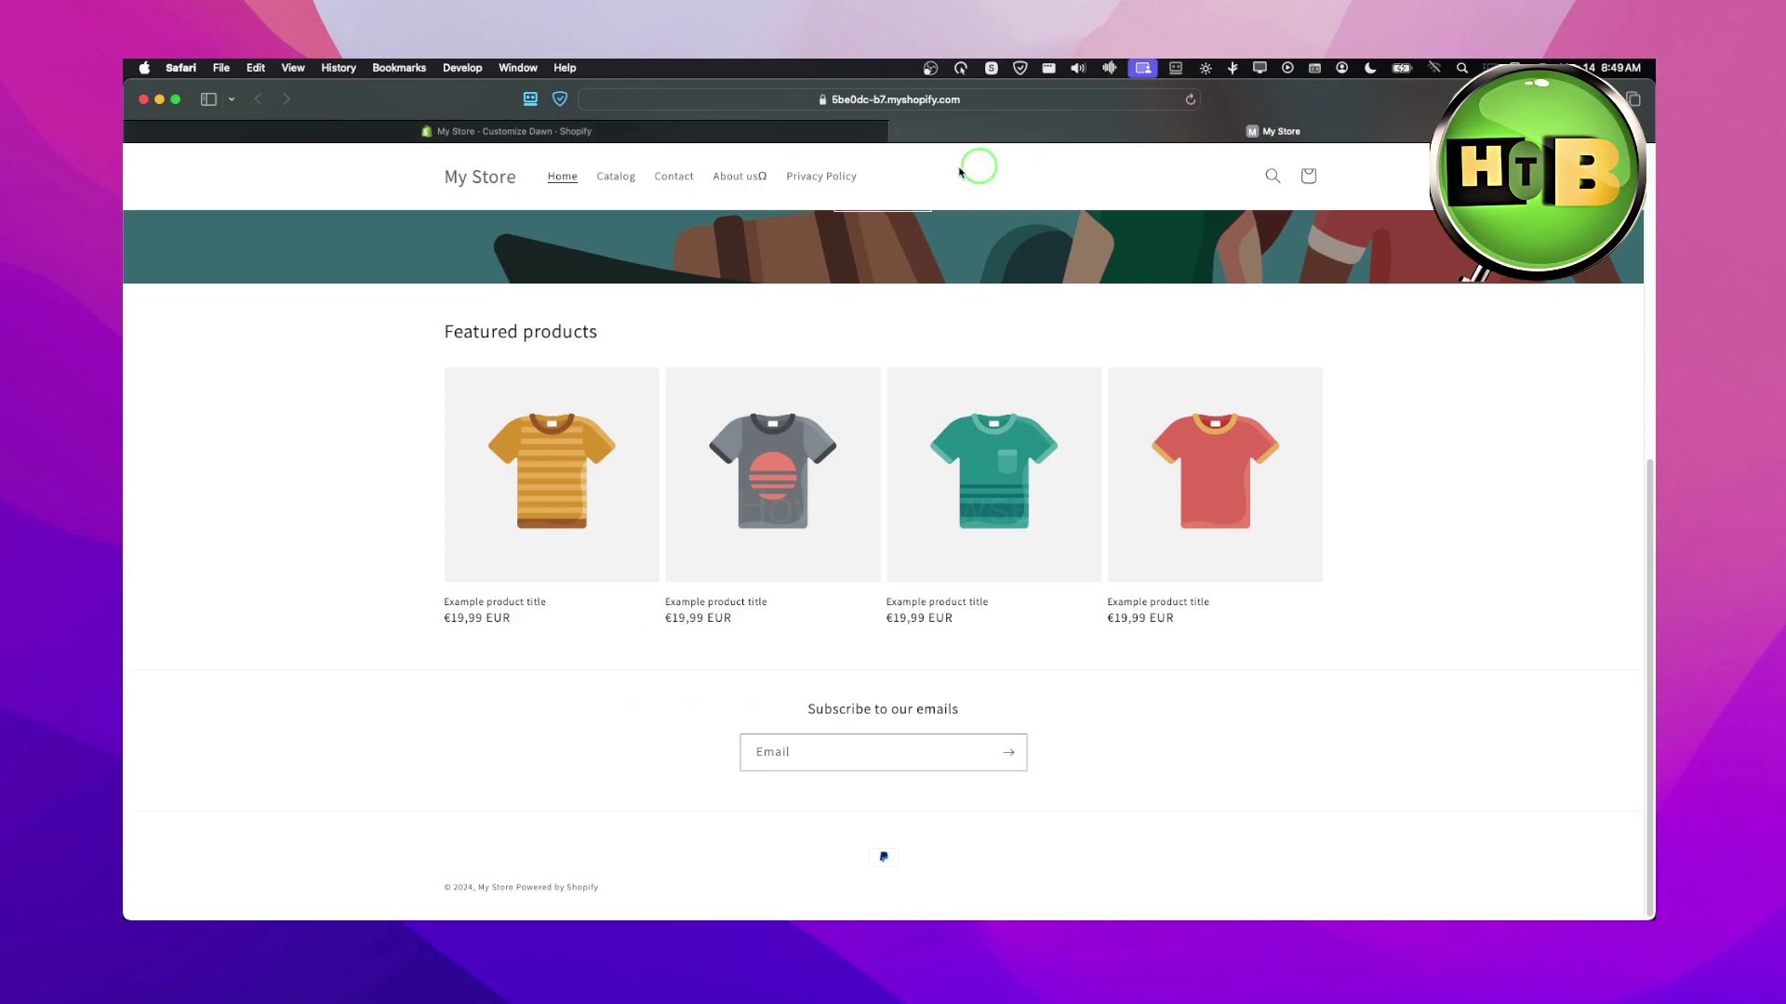
{"action": "left_click", "coordinate": [733, 180]}
{"action": "scroll", "coordinate": [809, 423], "scroll_direction": "down", "scroll_amount": 15}
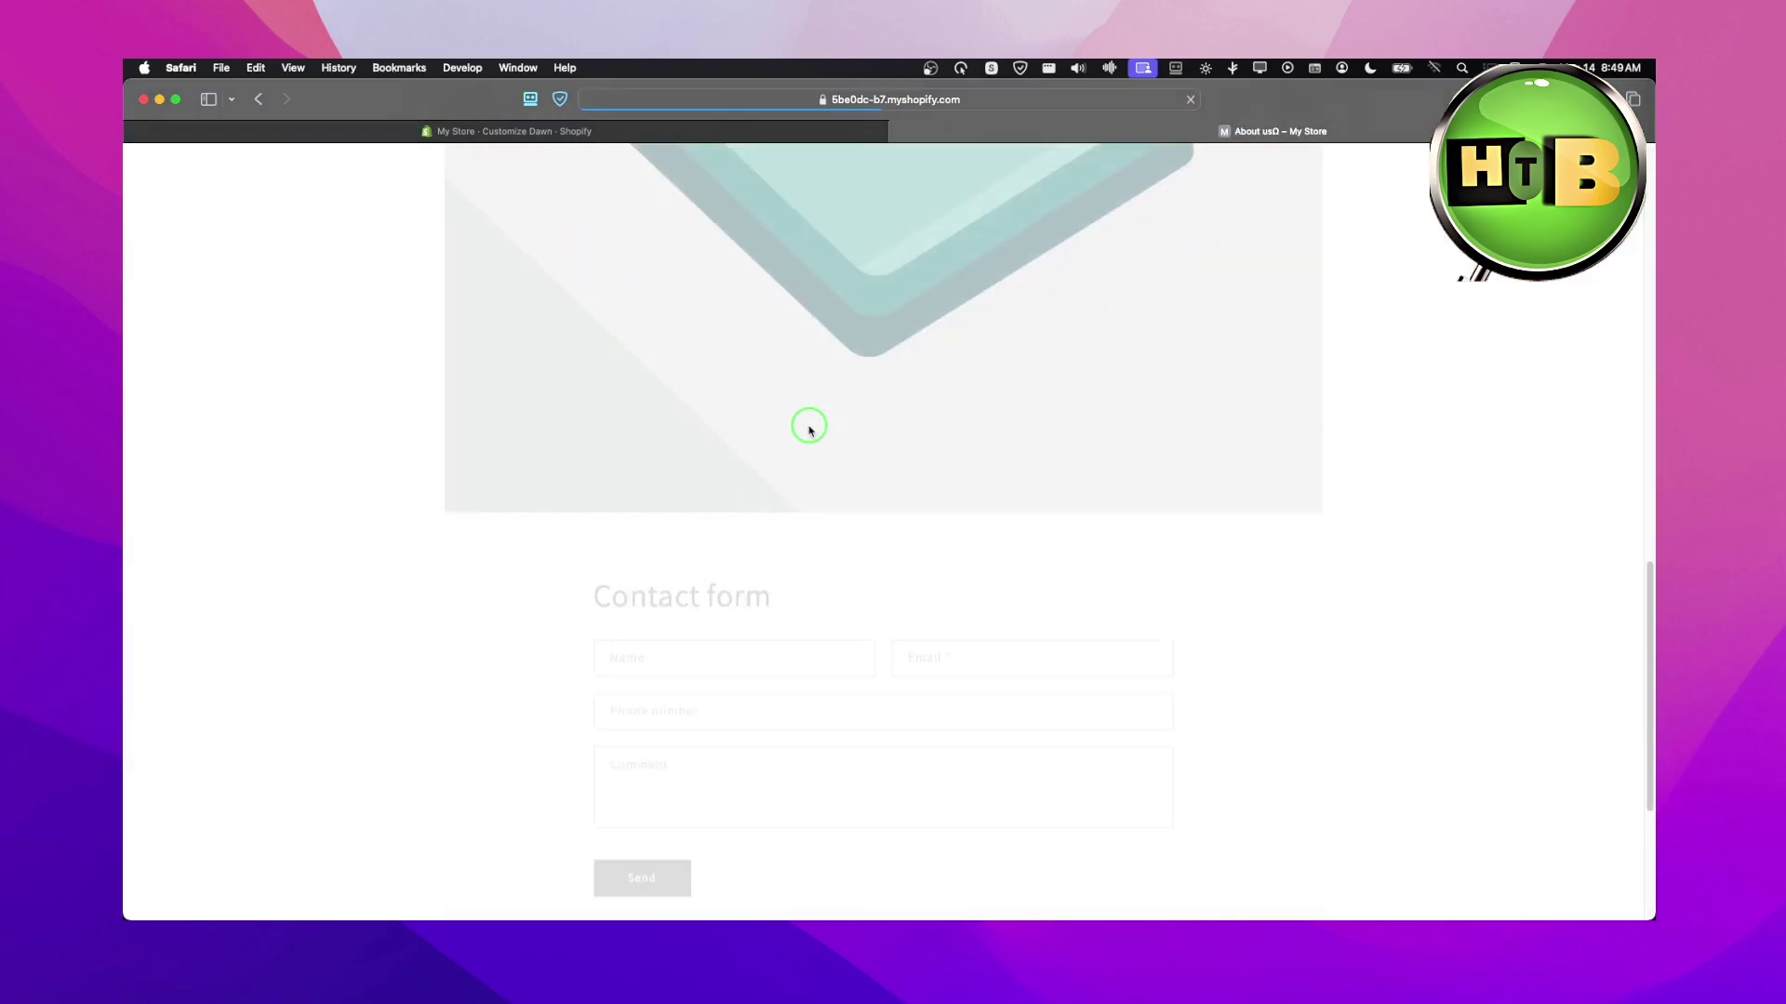
{"action": "scroll", "coordinate": [809, 426], "scroll_direction": "down", "scroll_amount": 4}
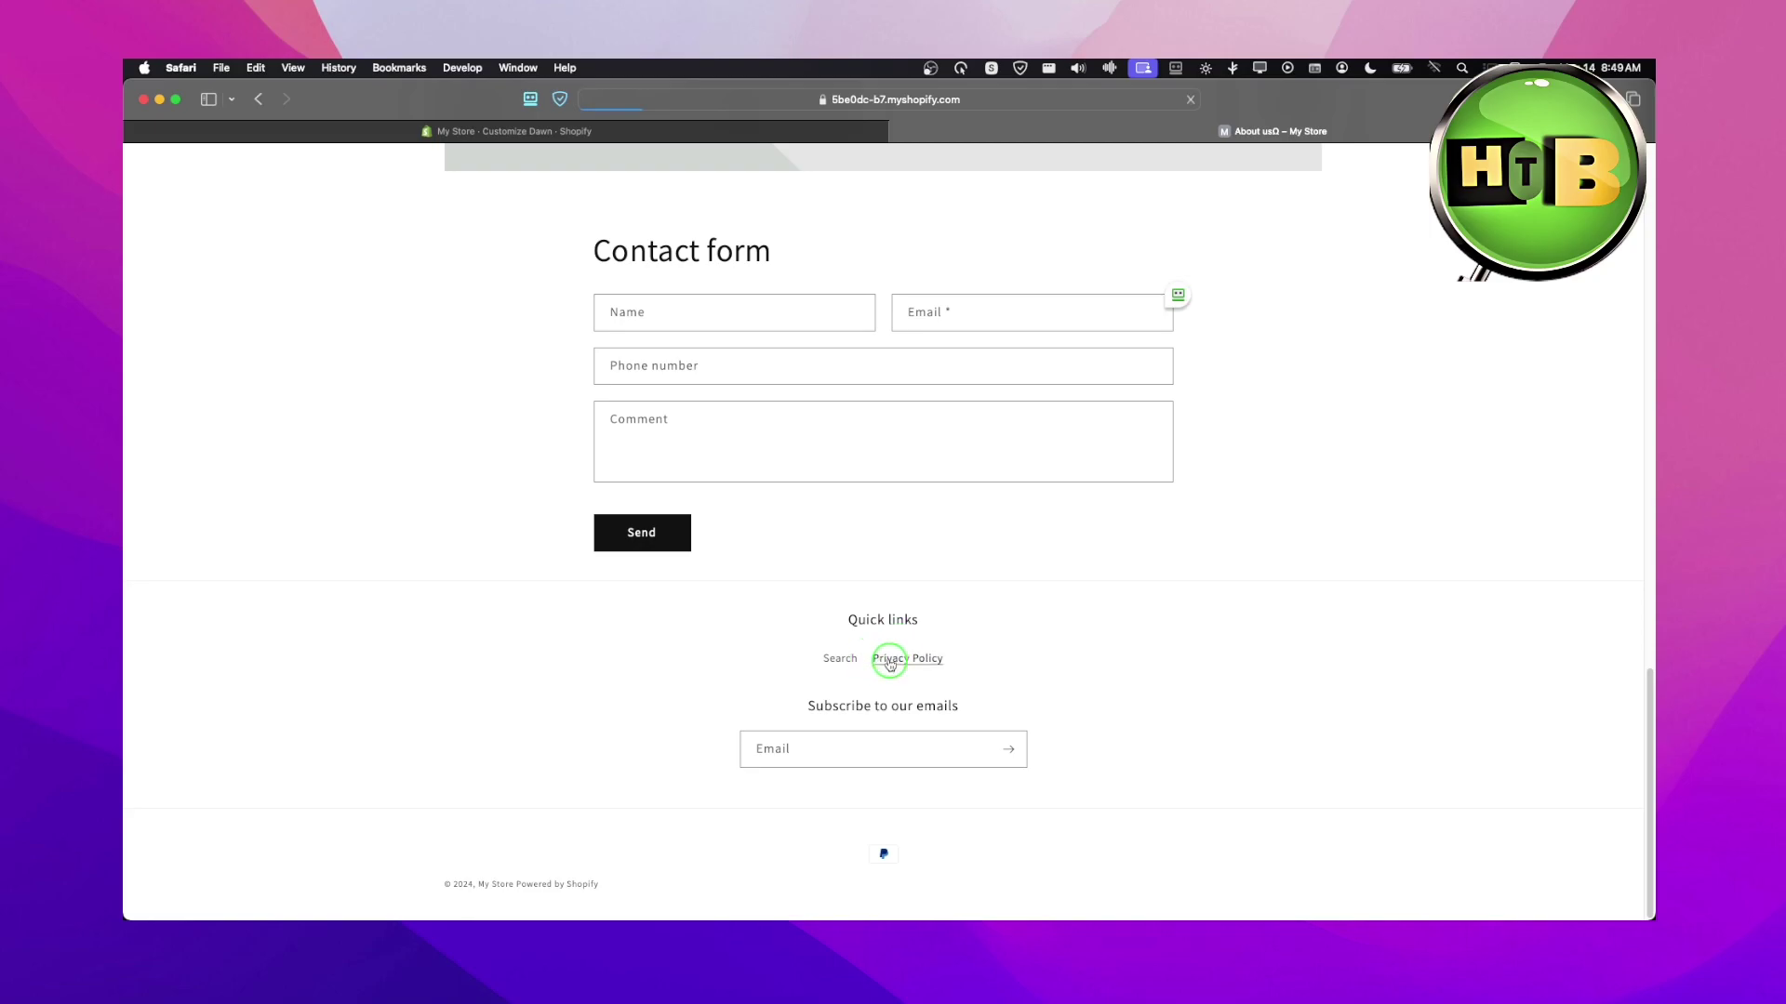
{"action": "scroll", "coordinate": [884, 499], "scroll_direction": "down", "scroll_amount": 10}
{"action": "scroll", "coordinate": [876, 495], "scroll_direction": "down", "scroll_amount": 5}
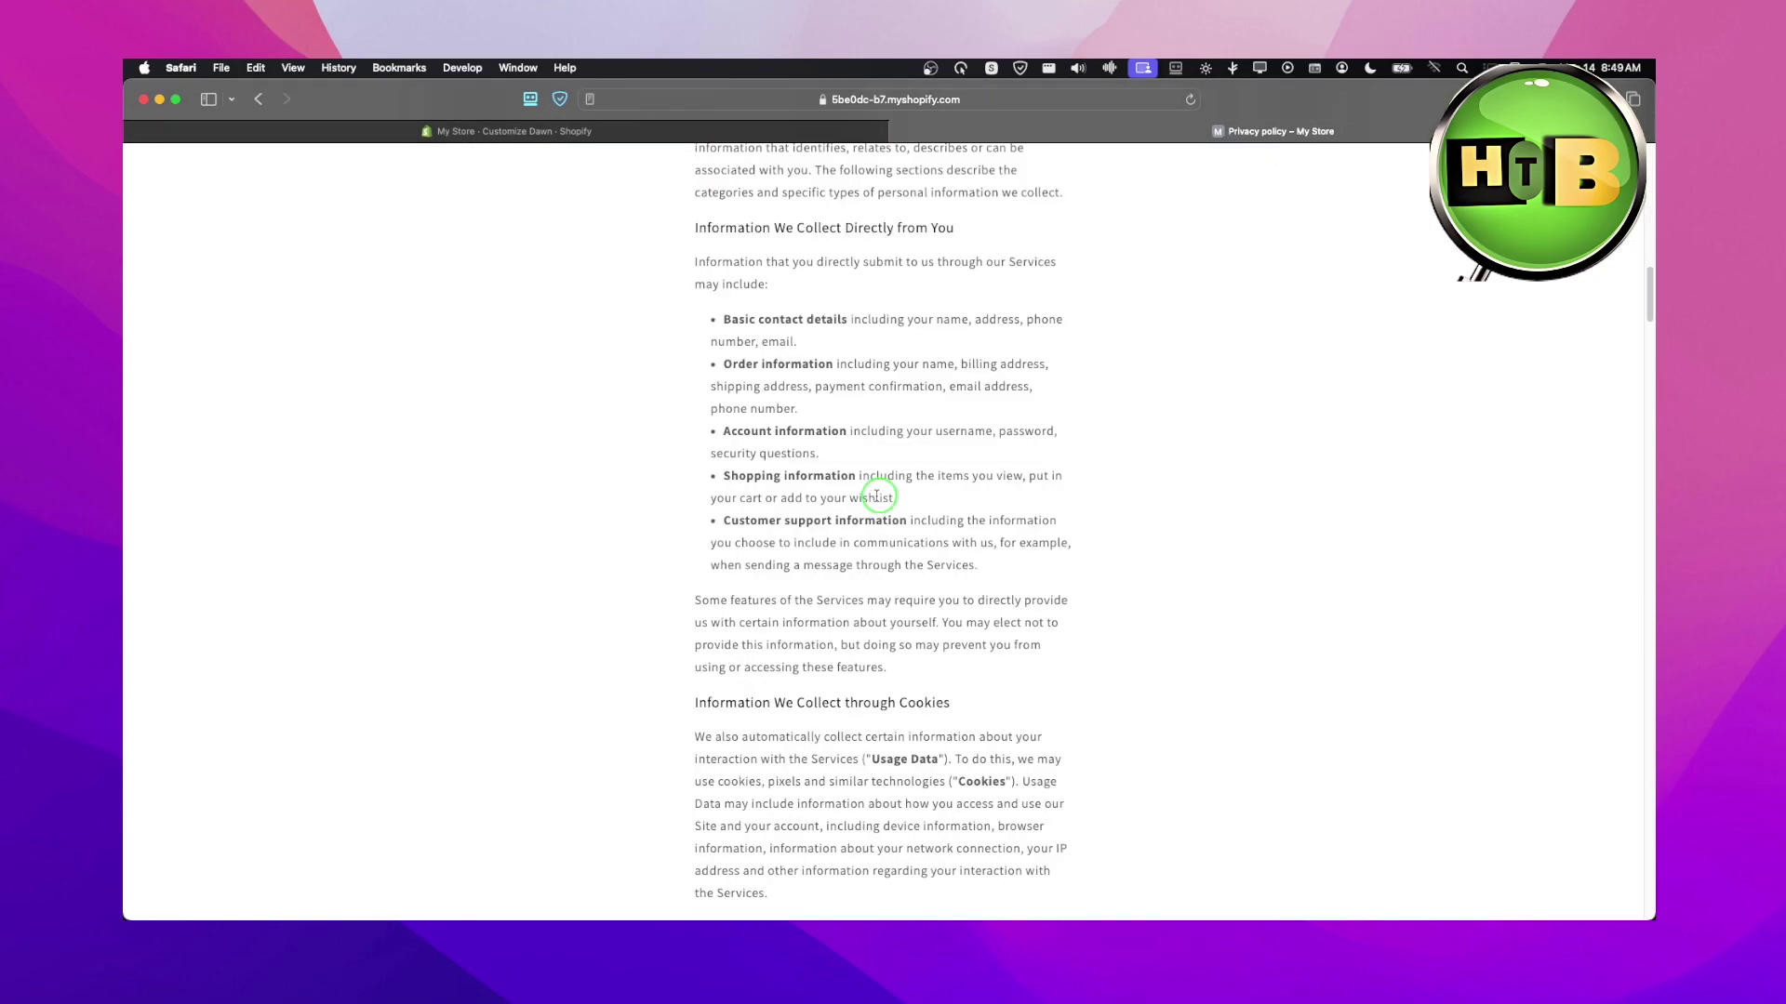
{"action": "scroll", "coordinate": [876, 495], "scroll_direction": "down", "scroll_amount": 1}
{"action": "scroll", "coordinate": [878, 500], "scroll_direction": "down", "scroll_amount": 2}
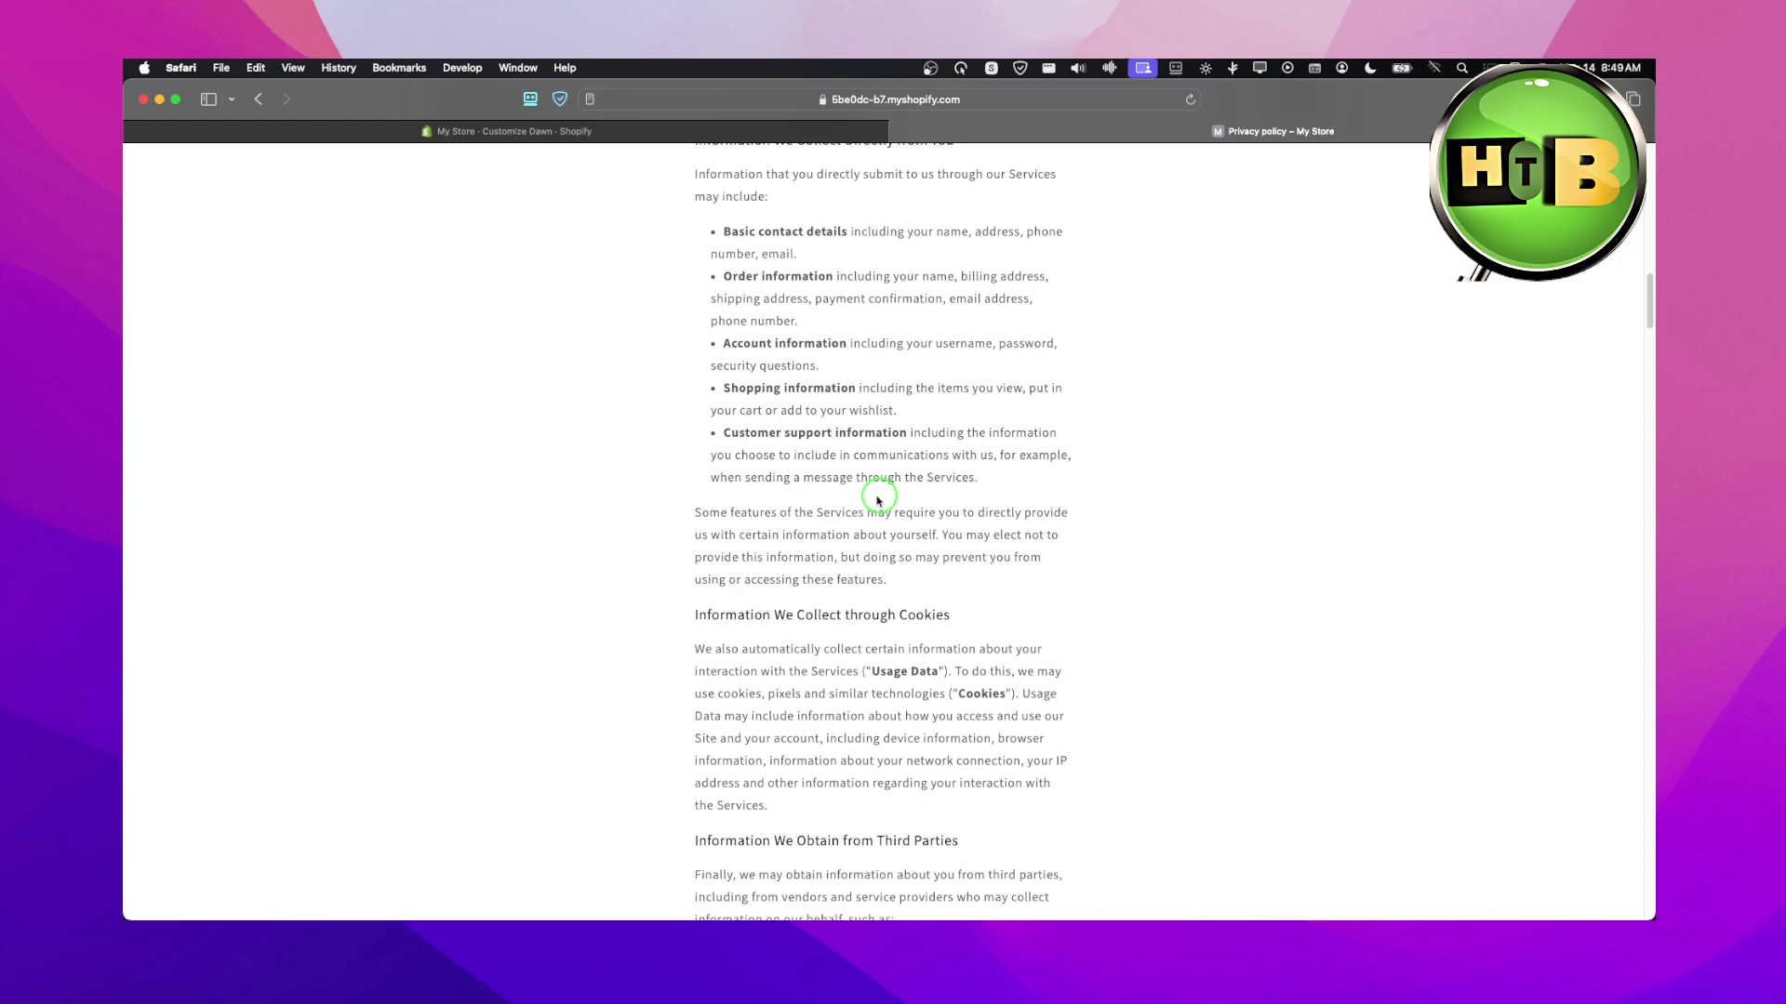